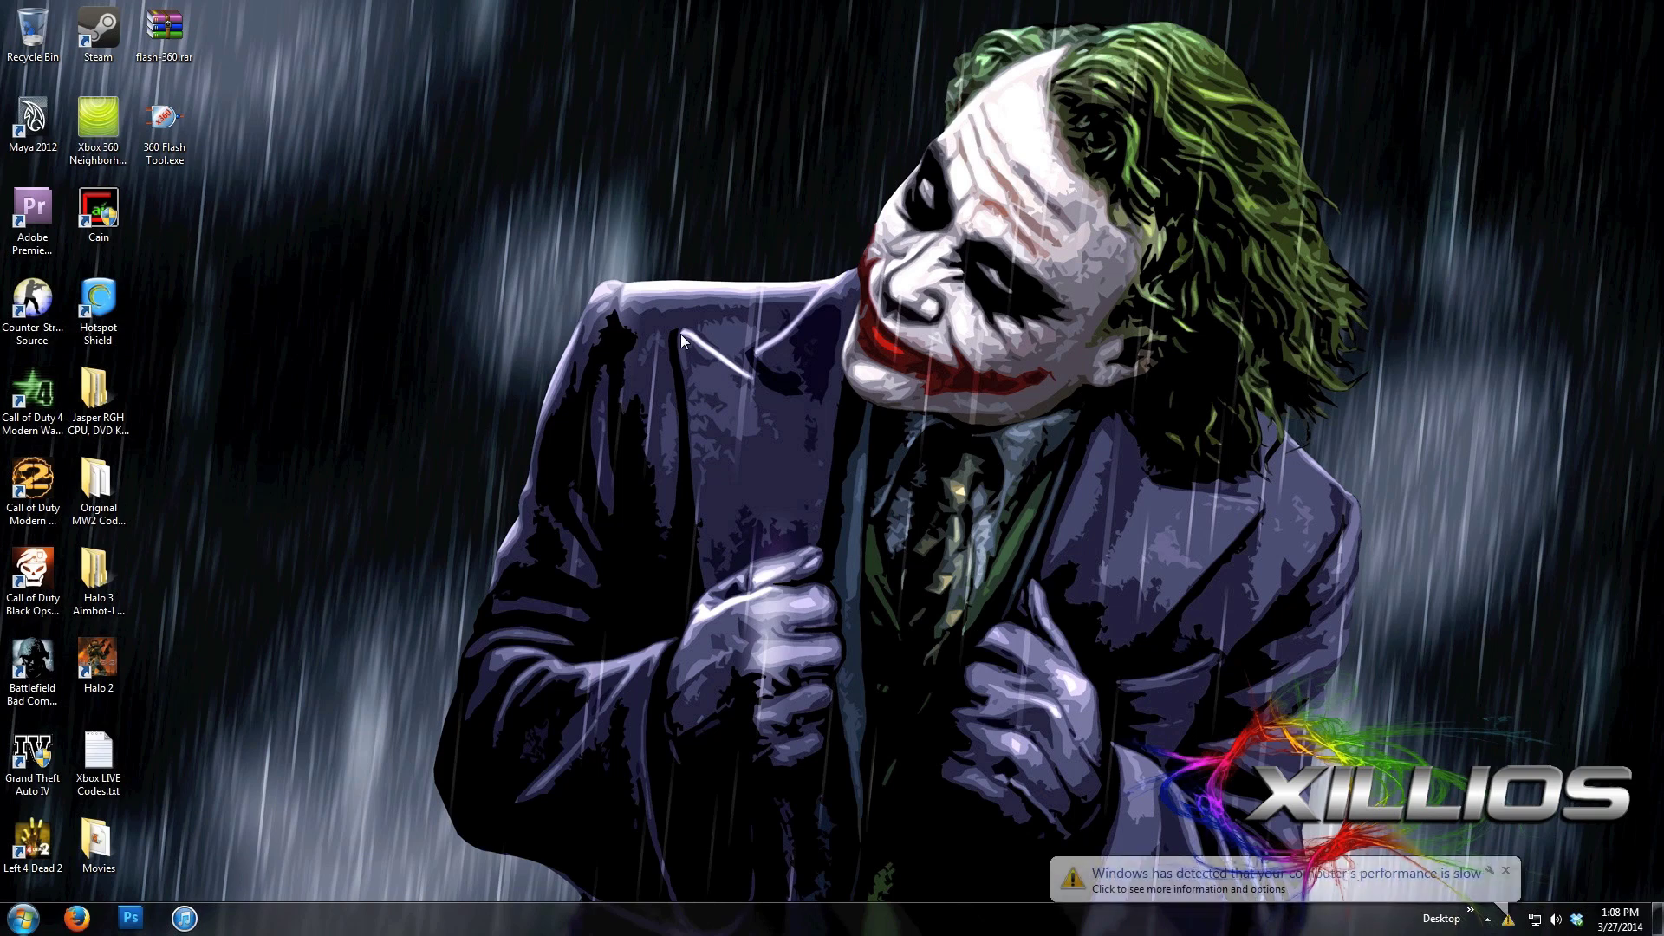
Extract flash-360.rar with WinRAR's "Extract to flash-360\" into a new desktop folder
right_click(166, 35)
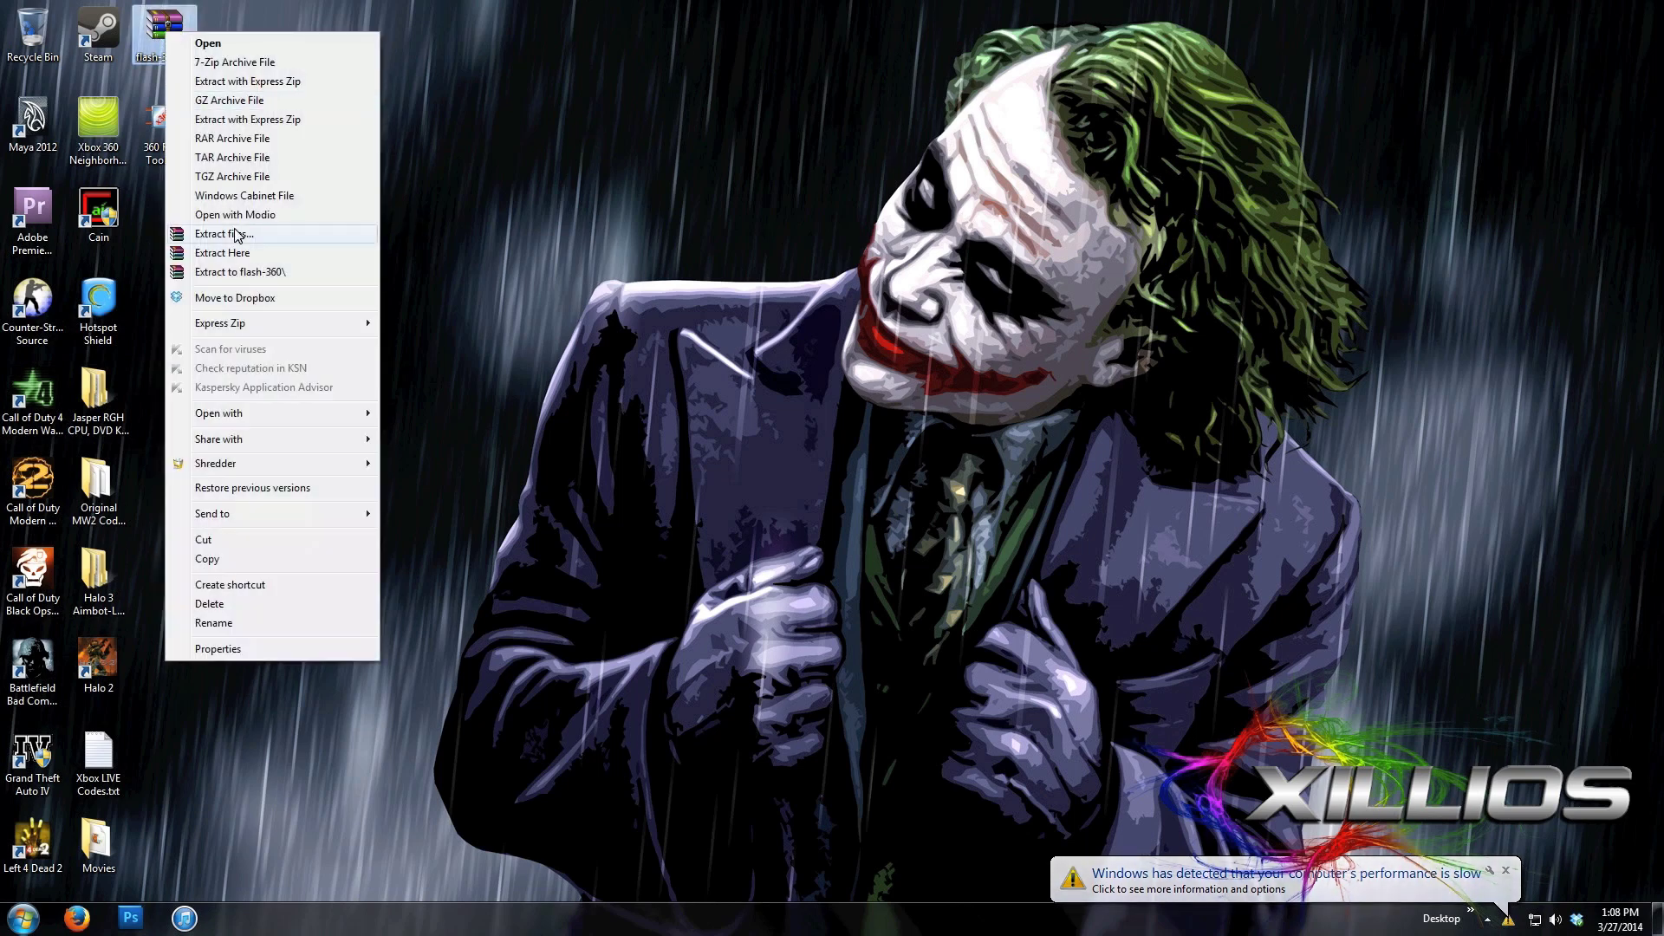
left_click(247, 268)
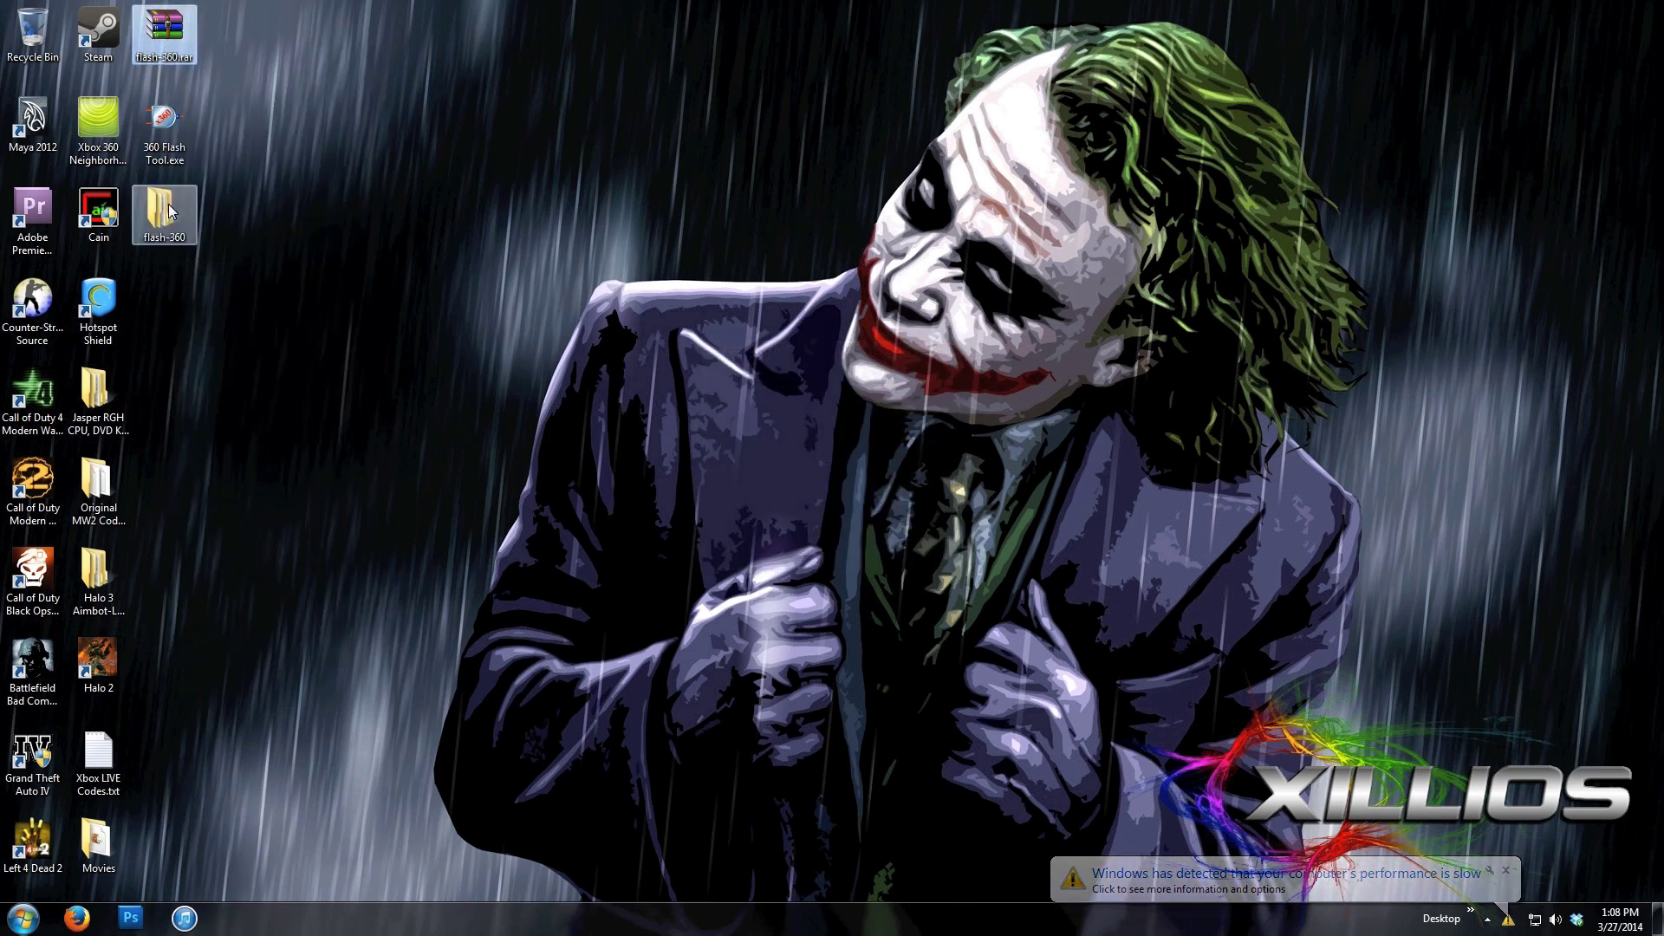
Open flash-360 > Flash 360 and select both the Media folder and Flash360.xex
double_click(171, 210)
double_click(668, 269)
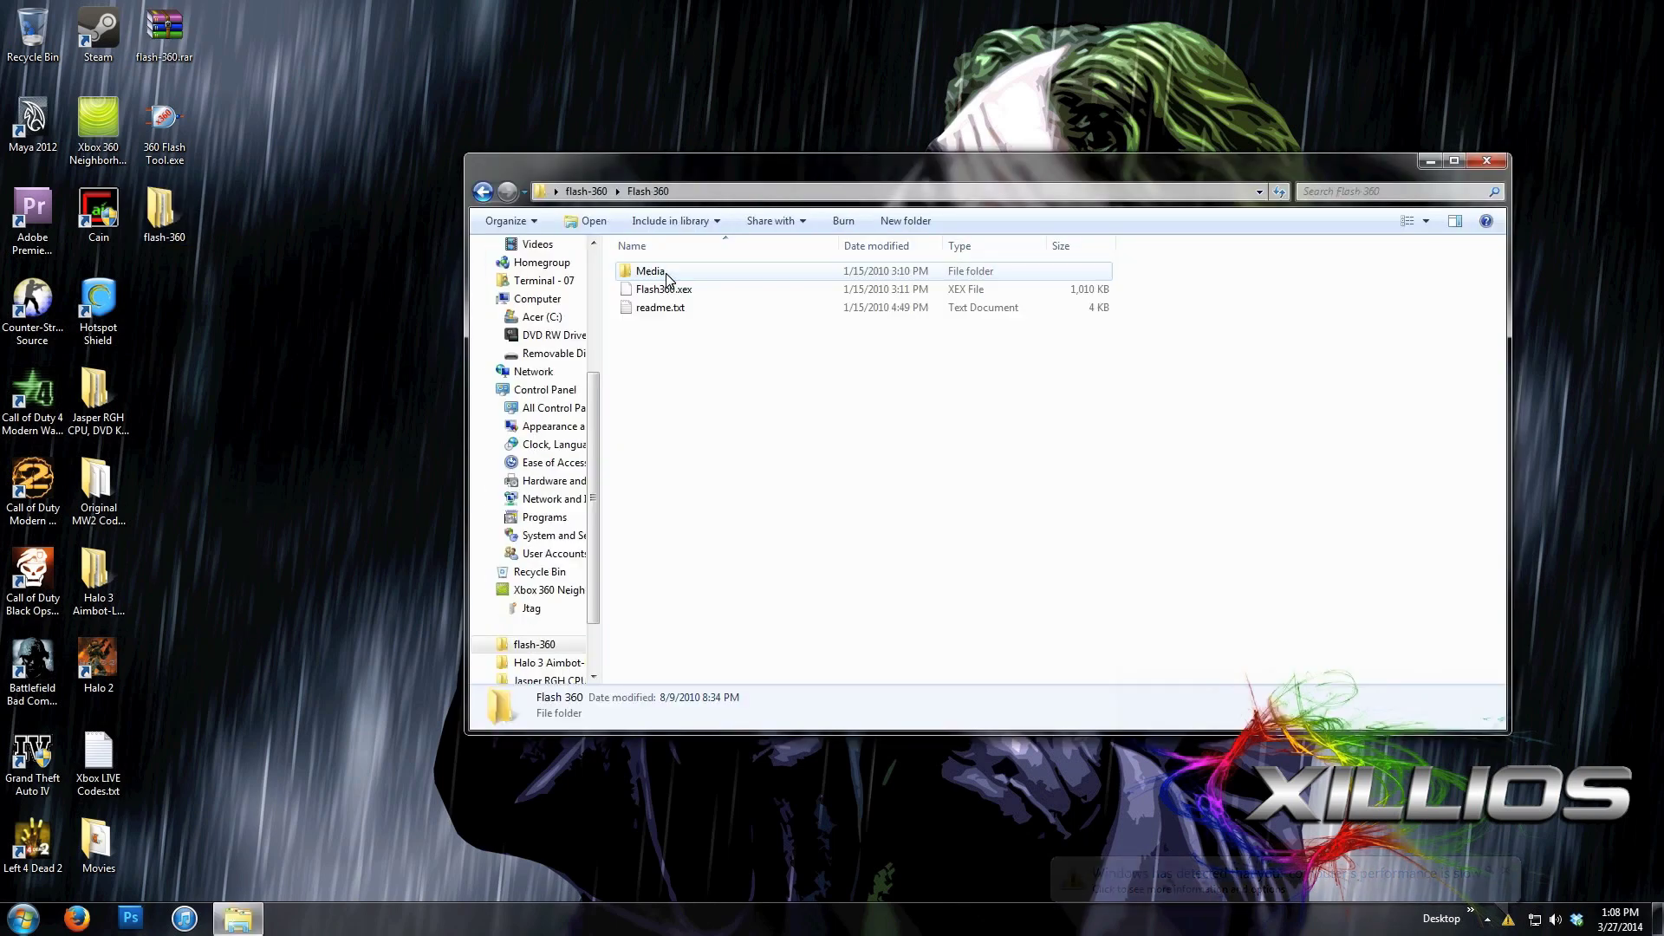
left_click(674, 271)
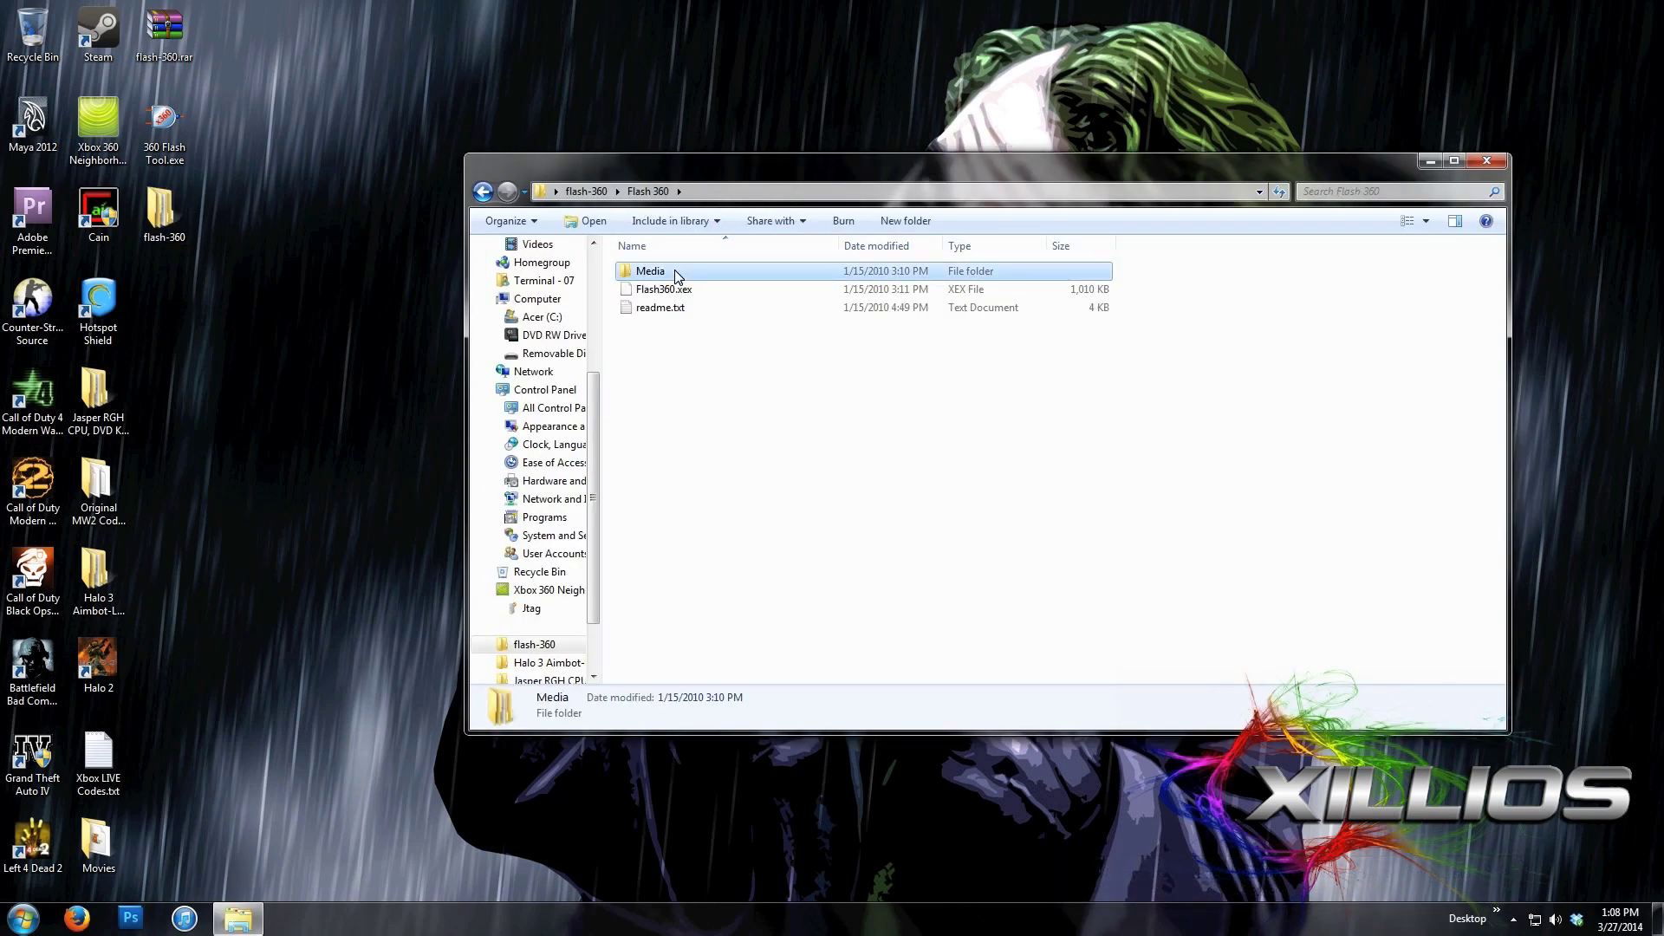
left_click(670, 291)
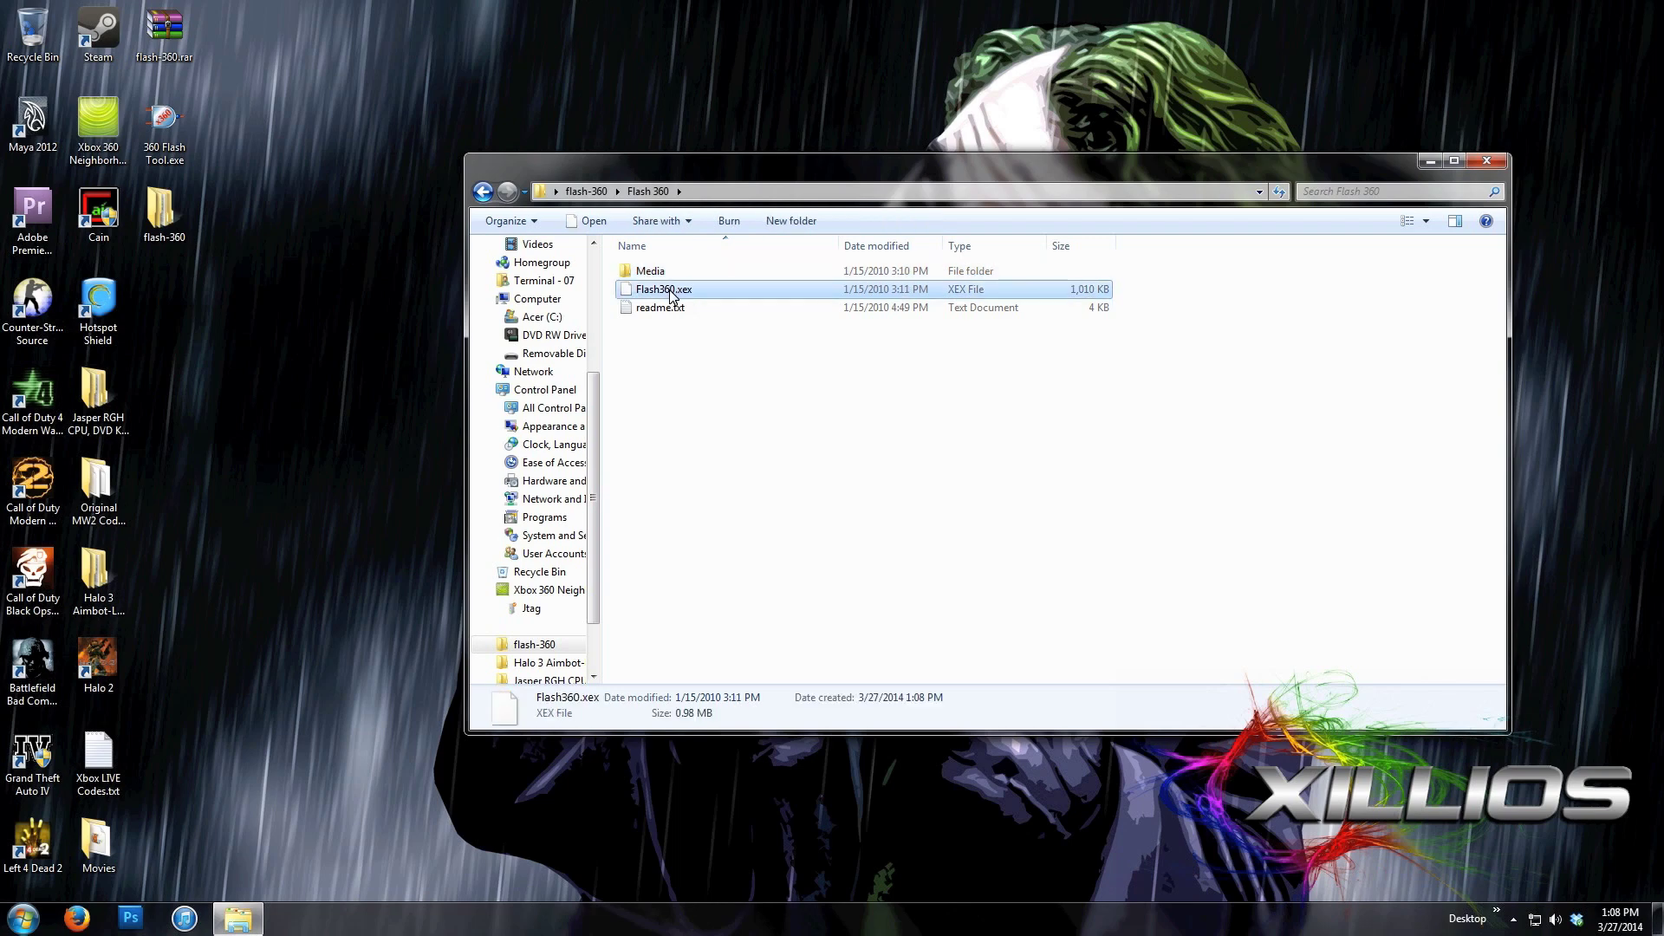
left_click(671, 274)
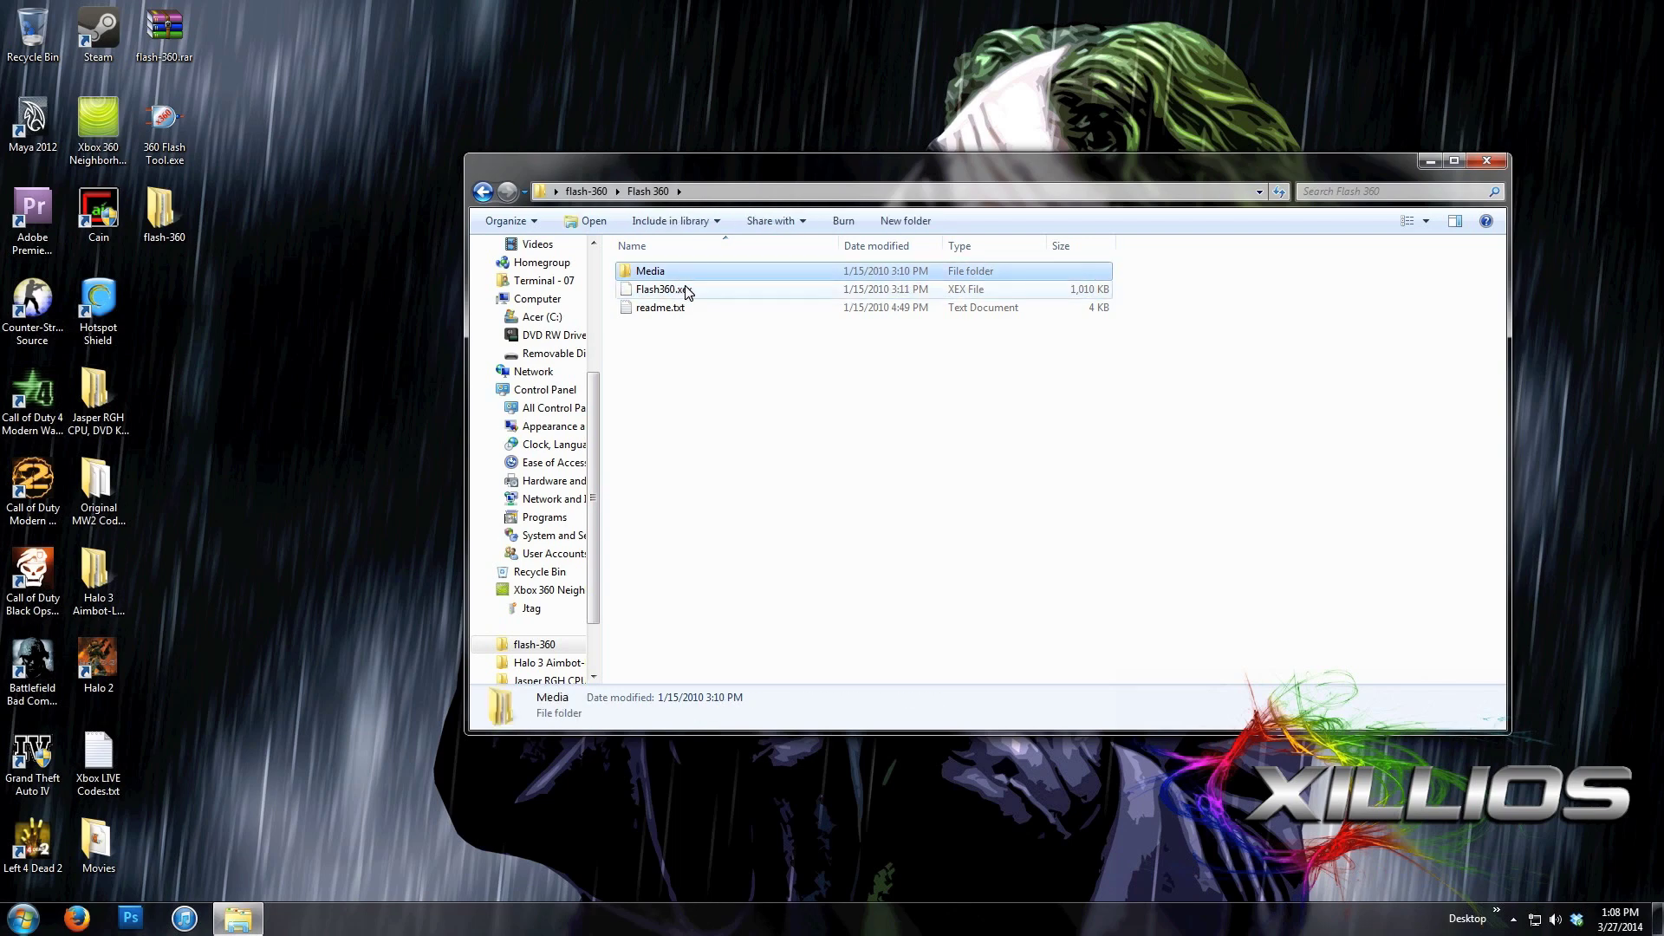
left_click(683, 287)
left_click(687, 271)
left_click(694, 291, "ctrl")
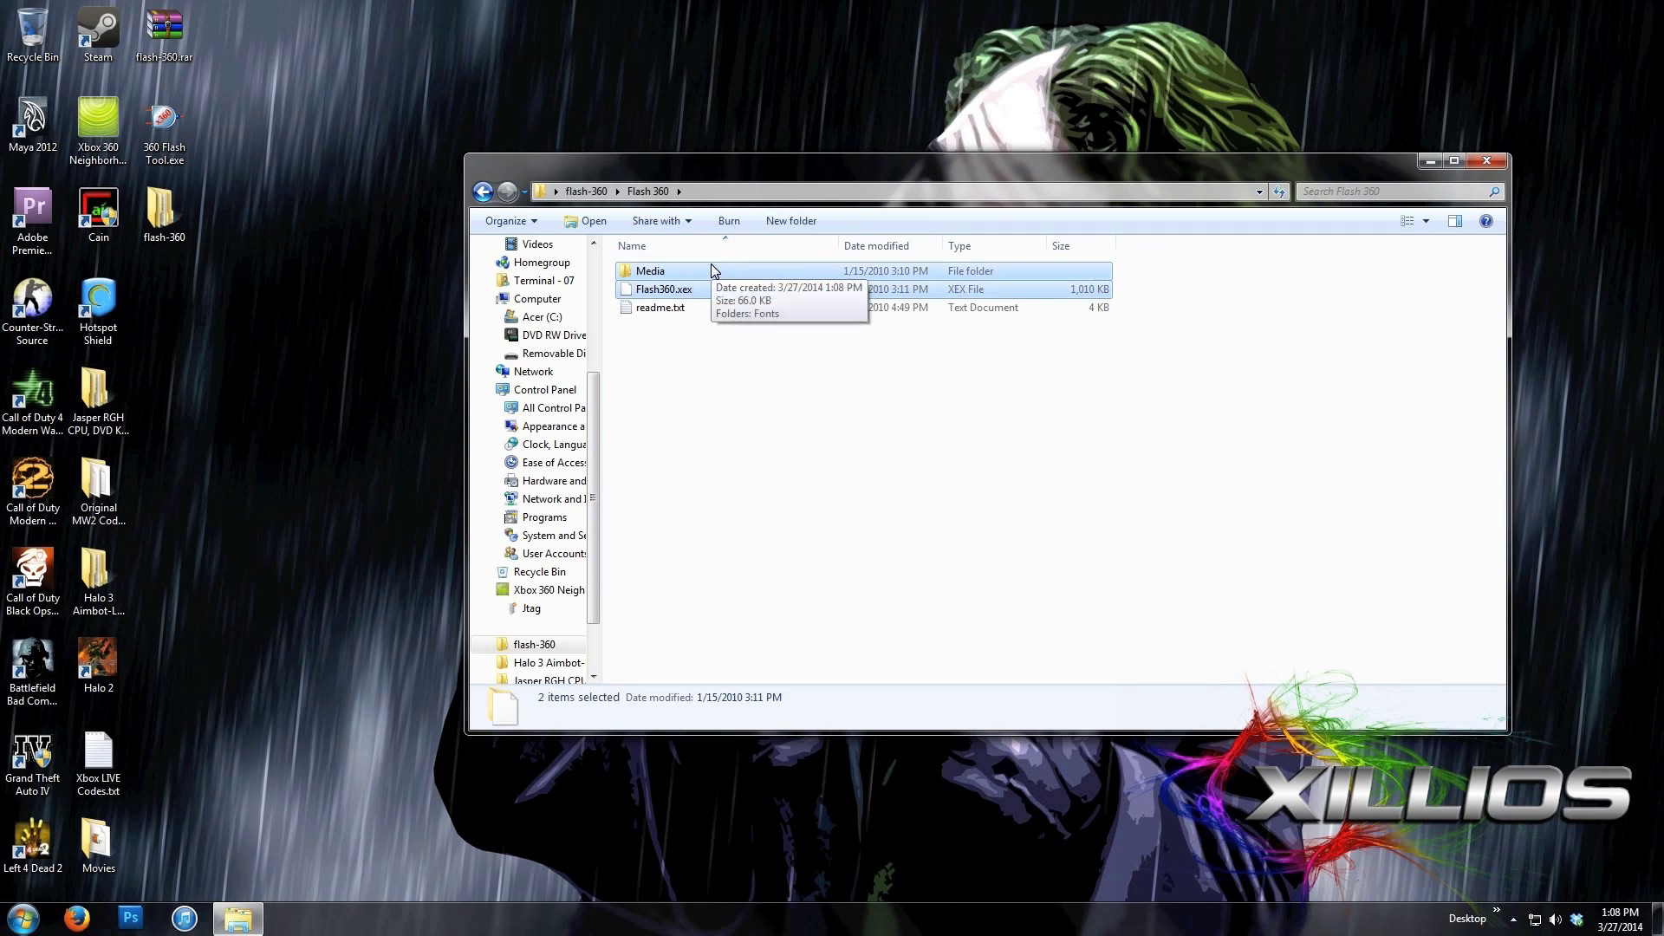
Open Removable Disk (N:) from Computer and copy Media and Flash360.xex
left_click(21, 917)
left_click(286, 519)
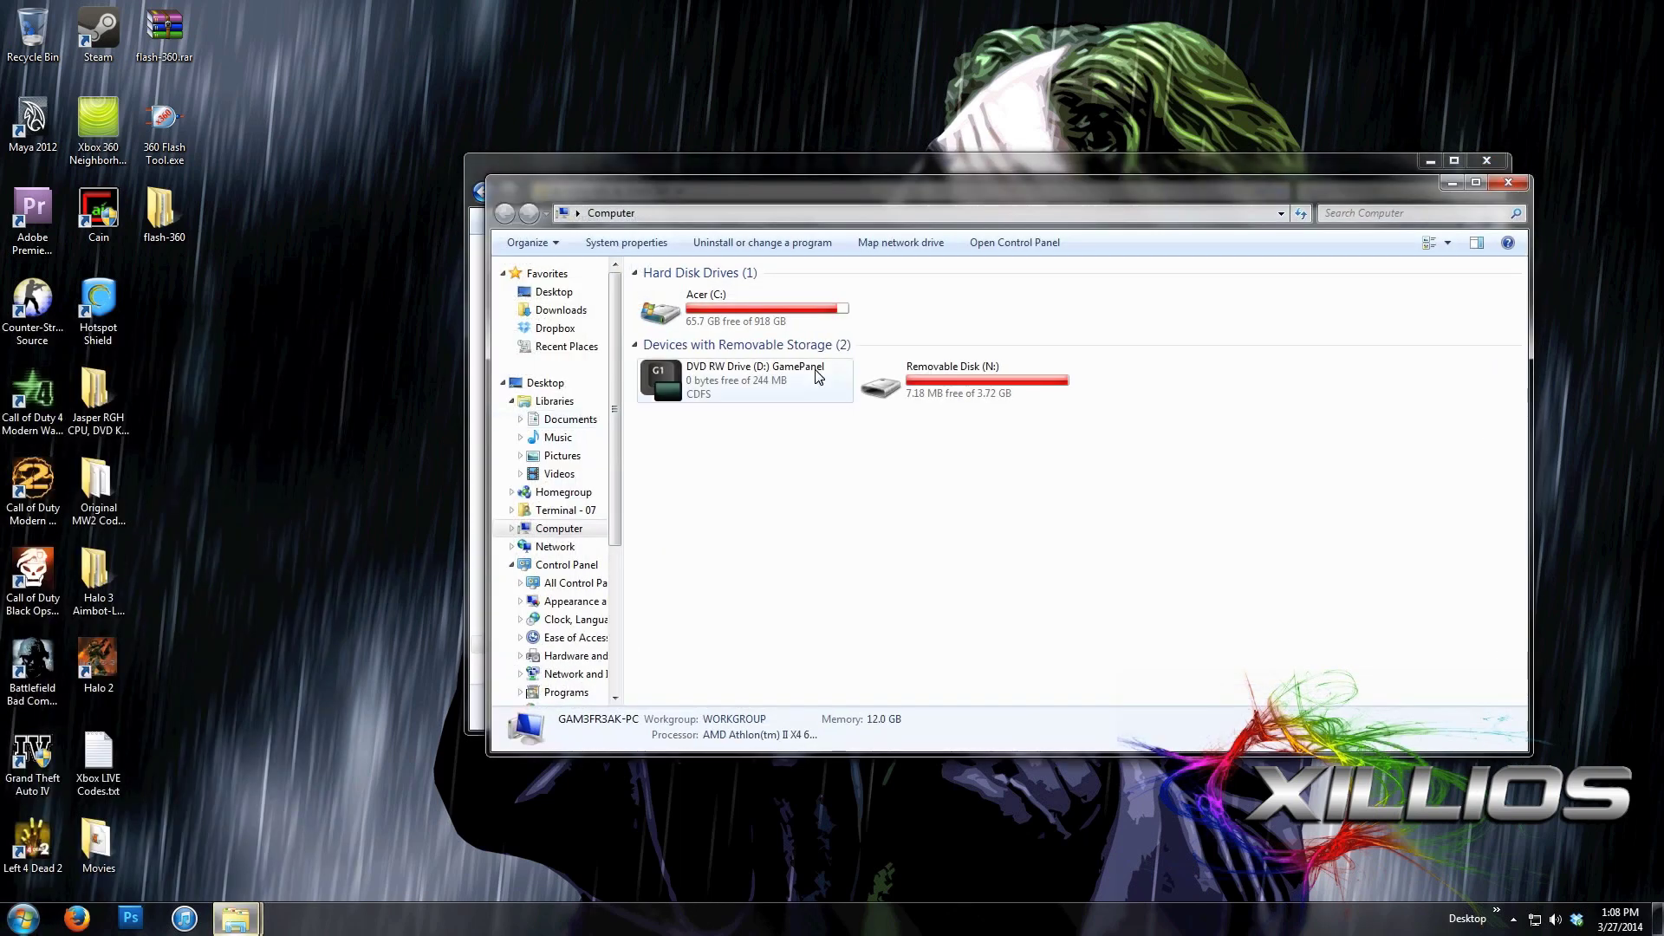
double_click(1002, 368)
left_click(900, 159)
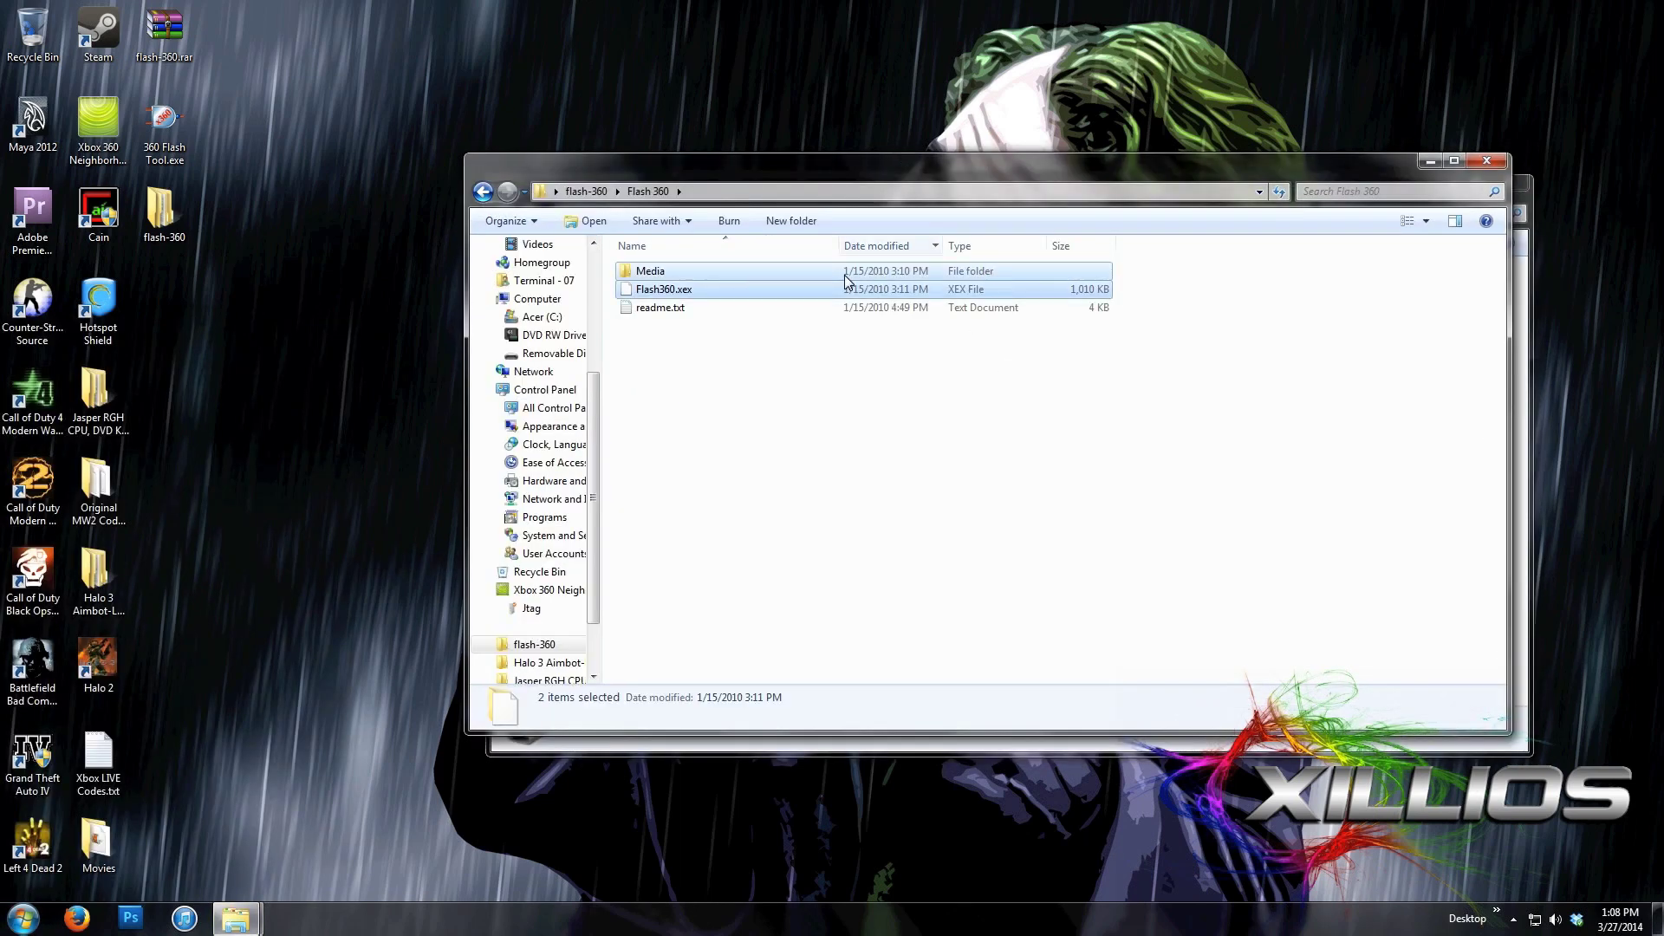
left_click(840, 276, "ctrl")
right_click(835, 277)
left_click(914, 611)
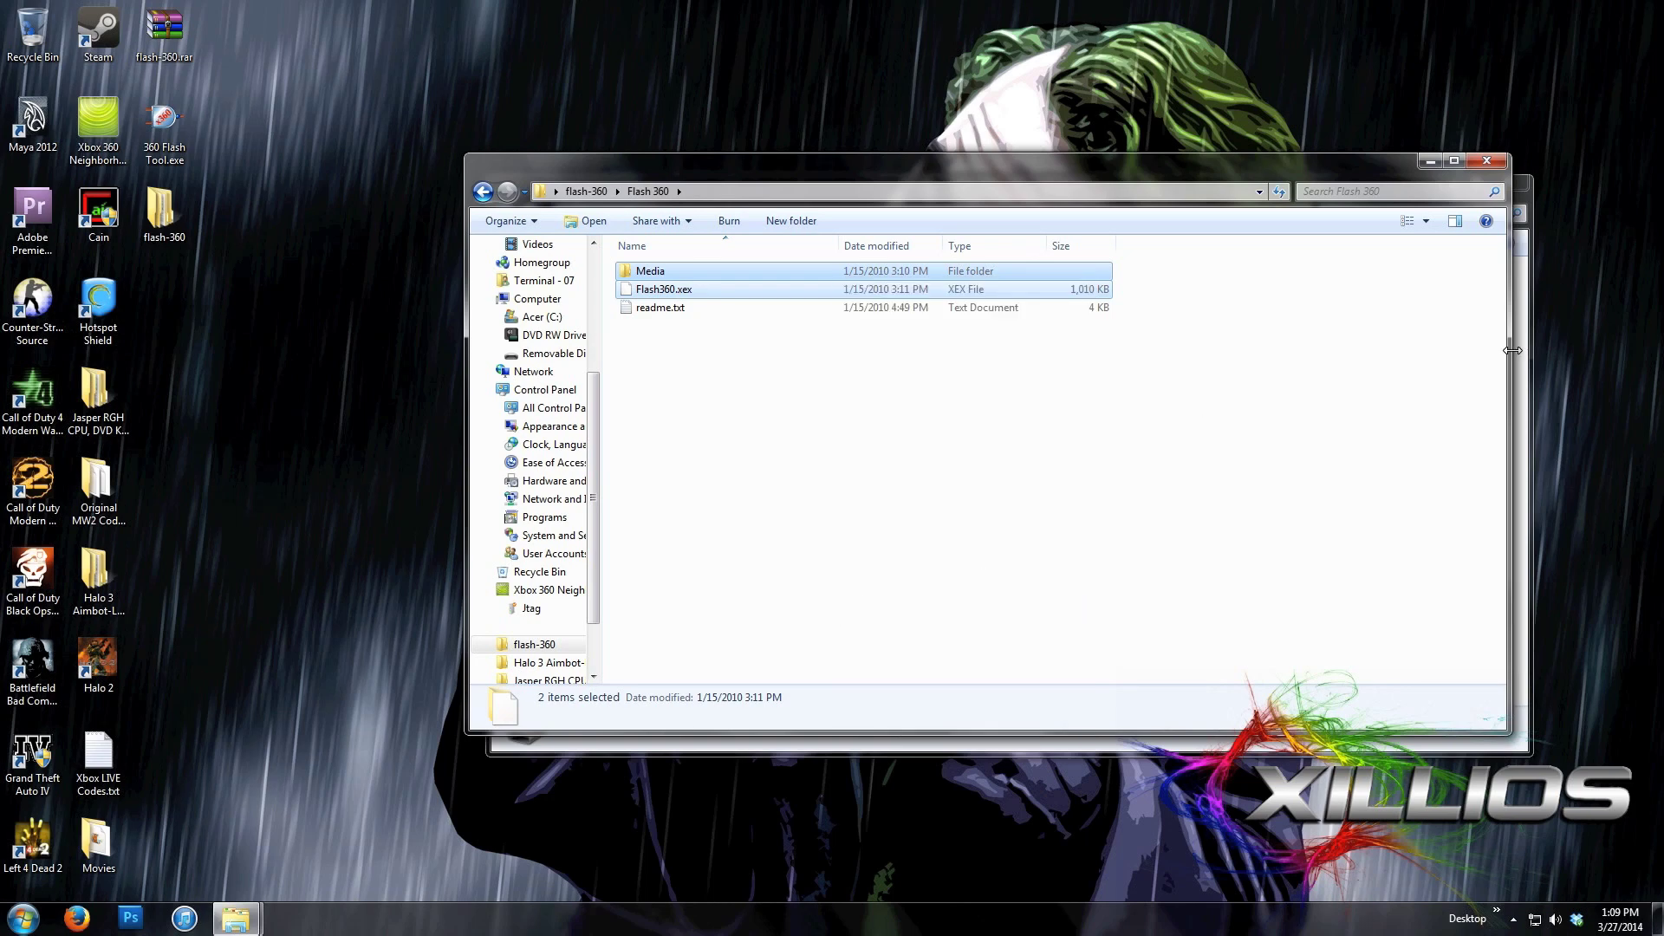
Paste Media and Flash360.xex onto Removable Disk (N:) and close both Explorer windows
left_click(1523, 372)
right_click(1021, 452)
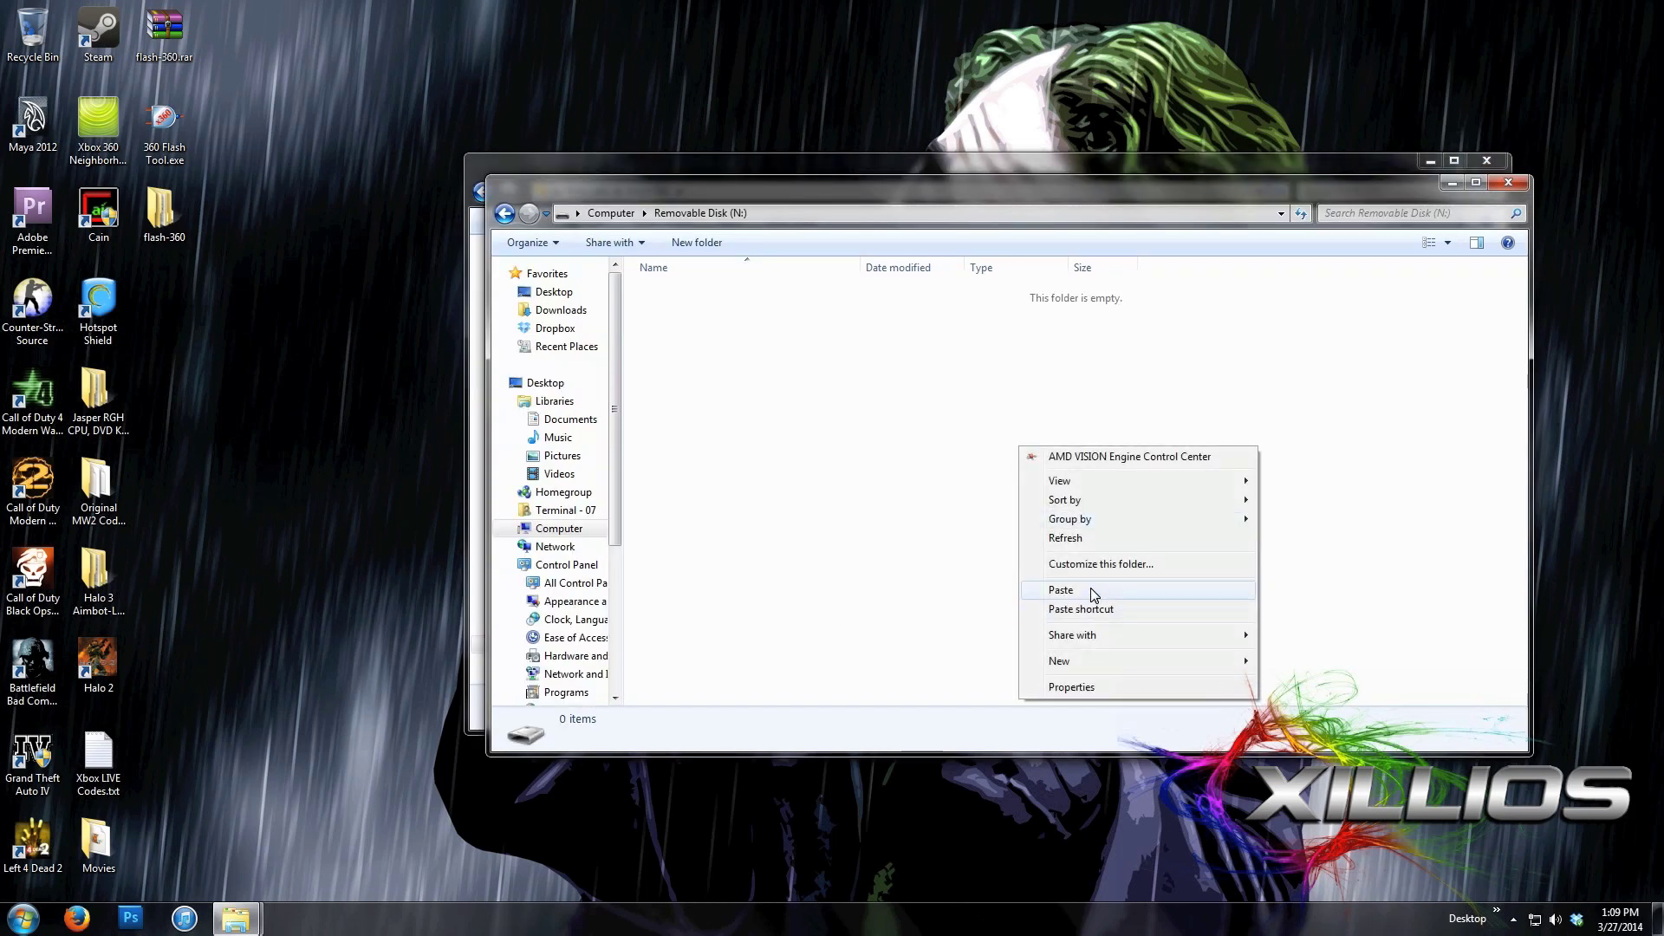
left_click(1095, 588)
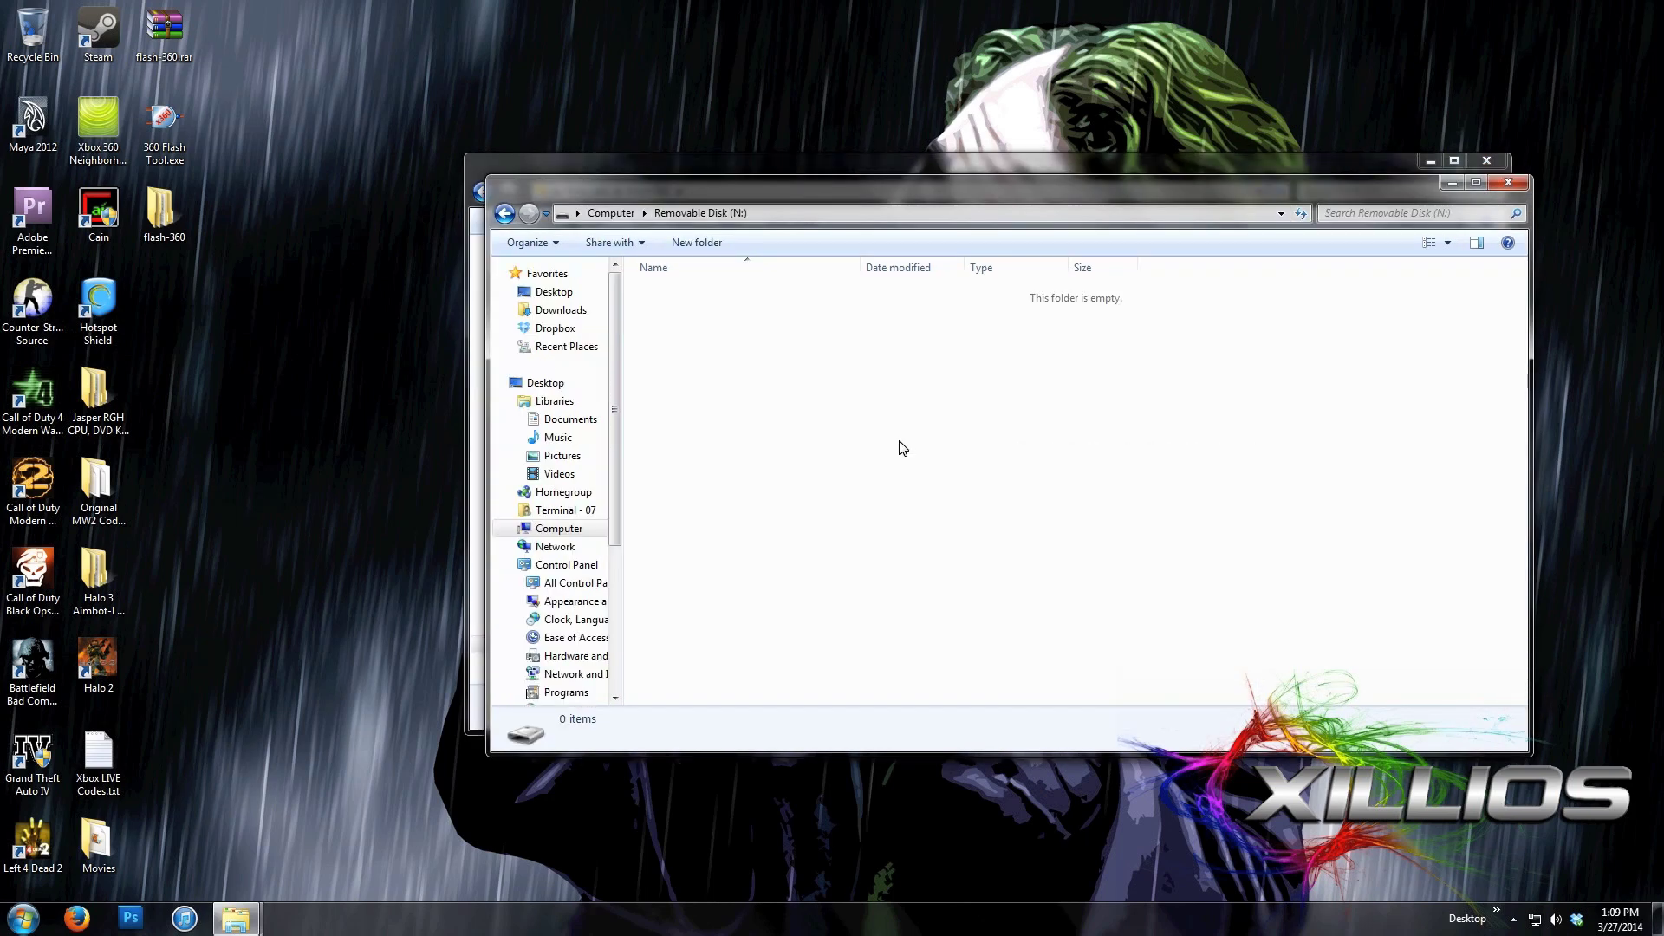
left_click(1509, 182)
left_click(1487, 161)
left_click(783, 422)
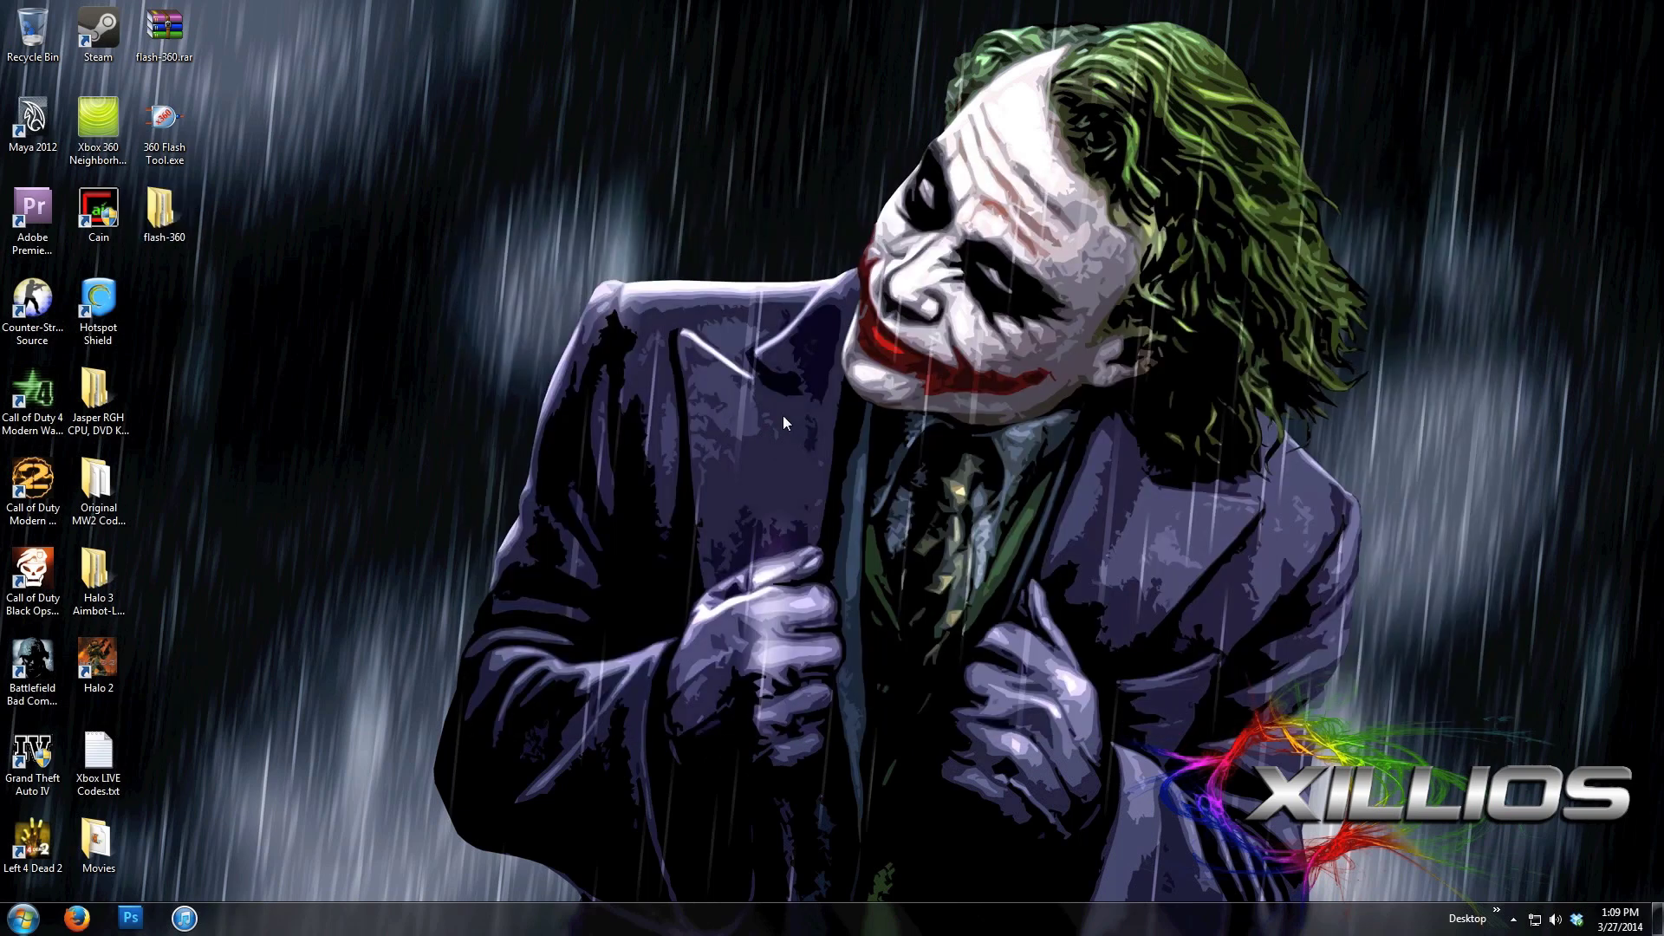
right_click(686, 337)
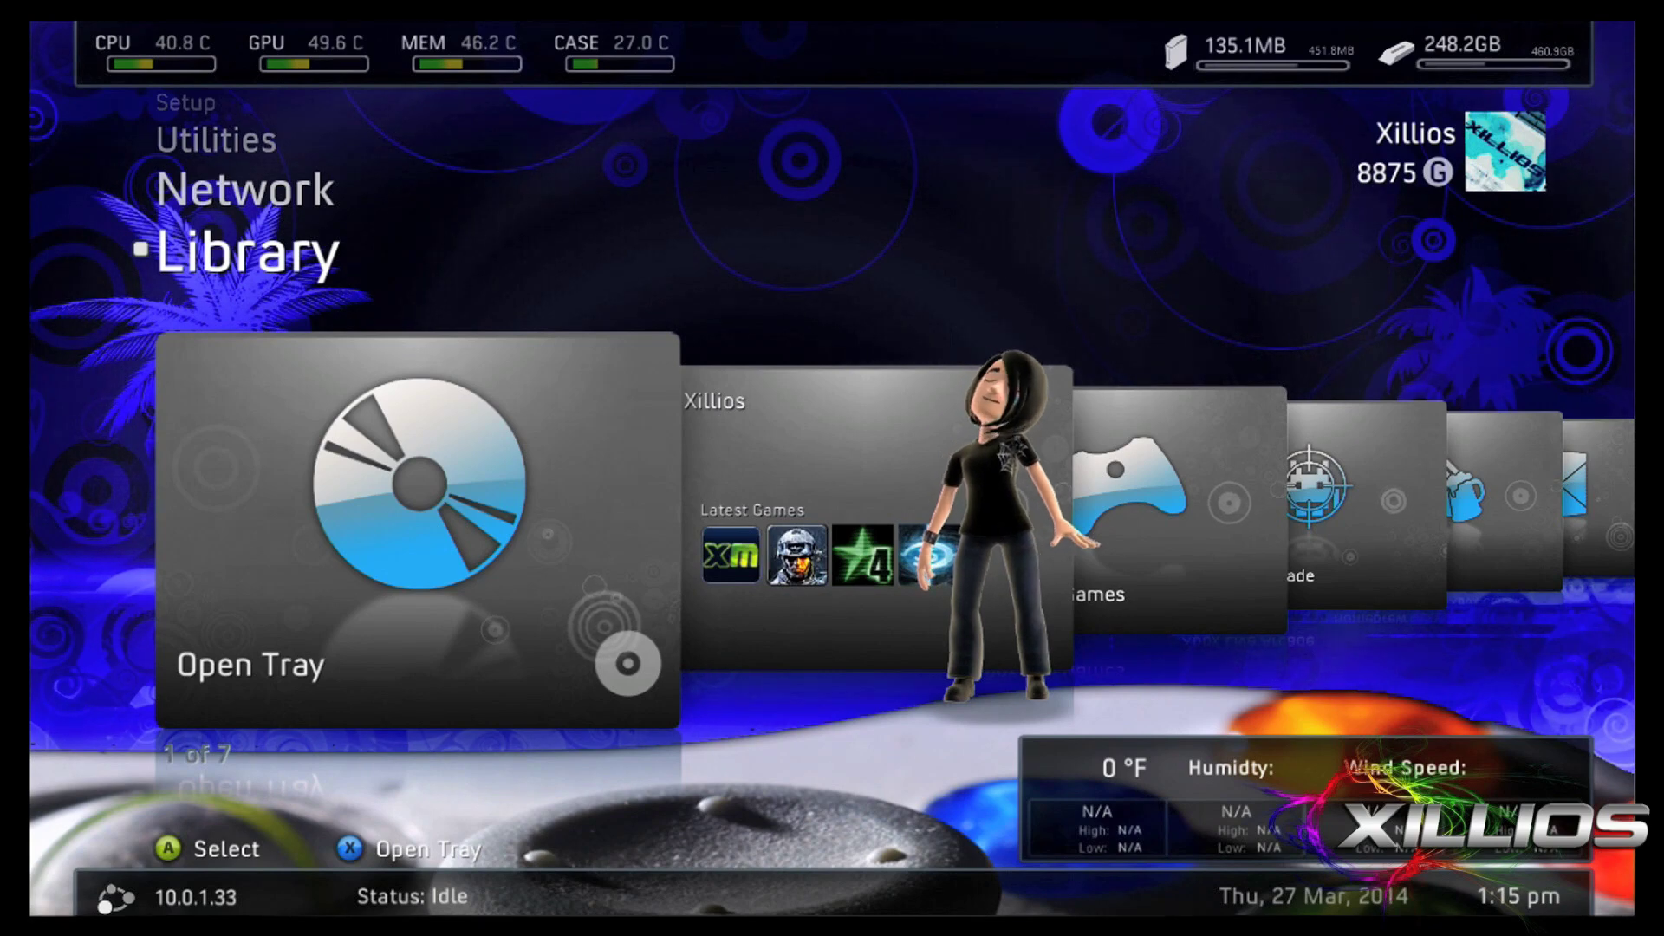
Open File Manager under Utilities, enter Usb0:, and highlight Flash360.xex
key("Up")
key("Up")
key("Up")
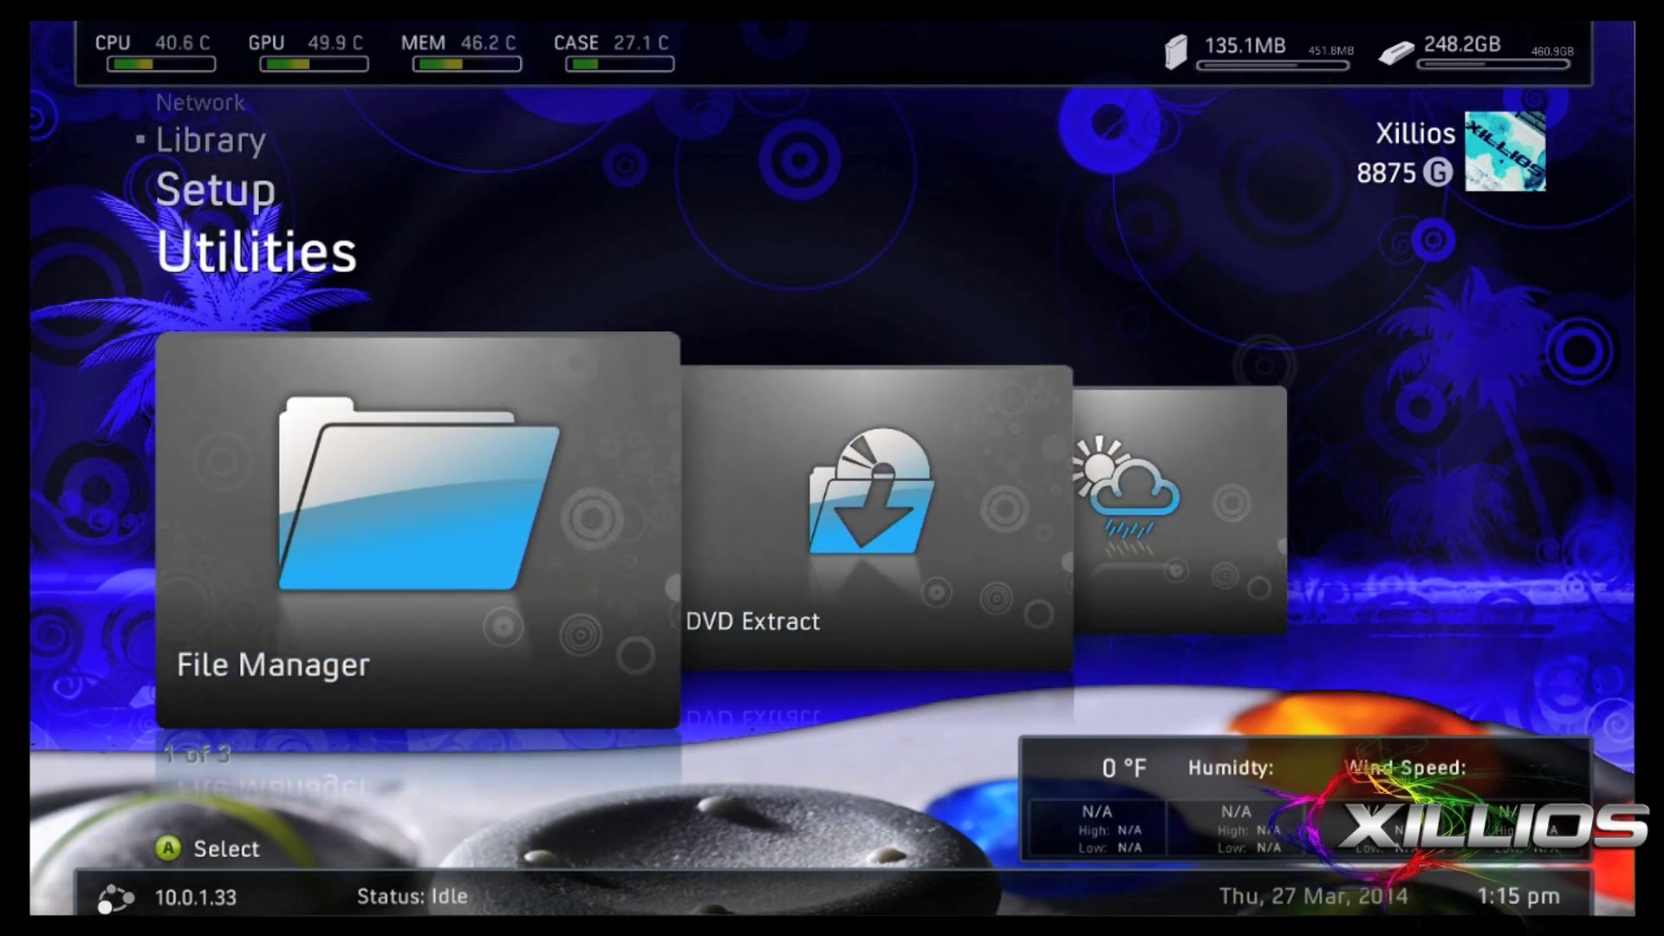
key("Return")
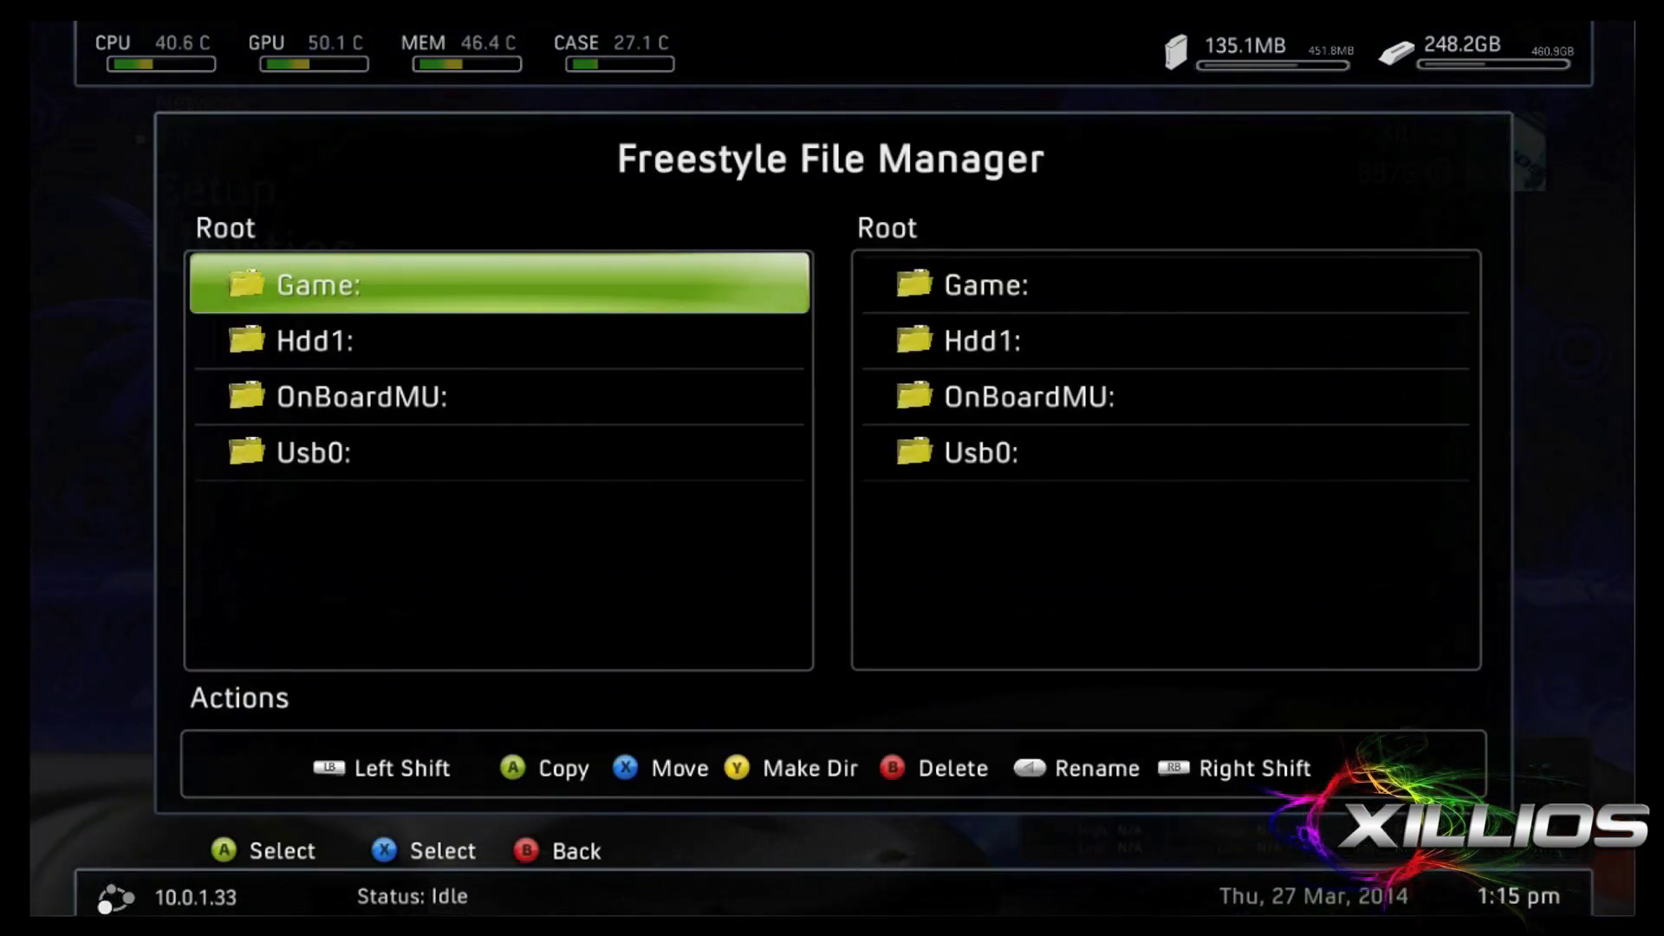
key("Down")
key("Down")
key("Down")
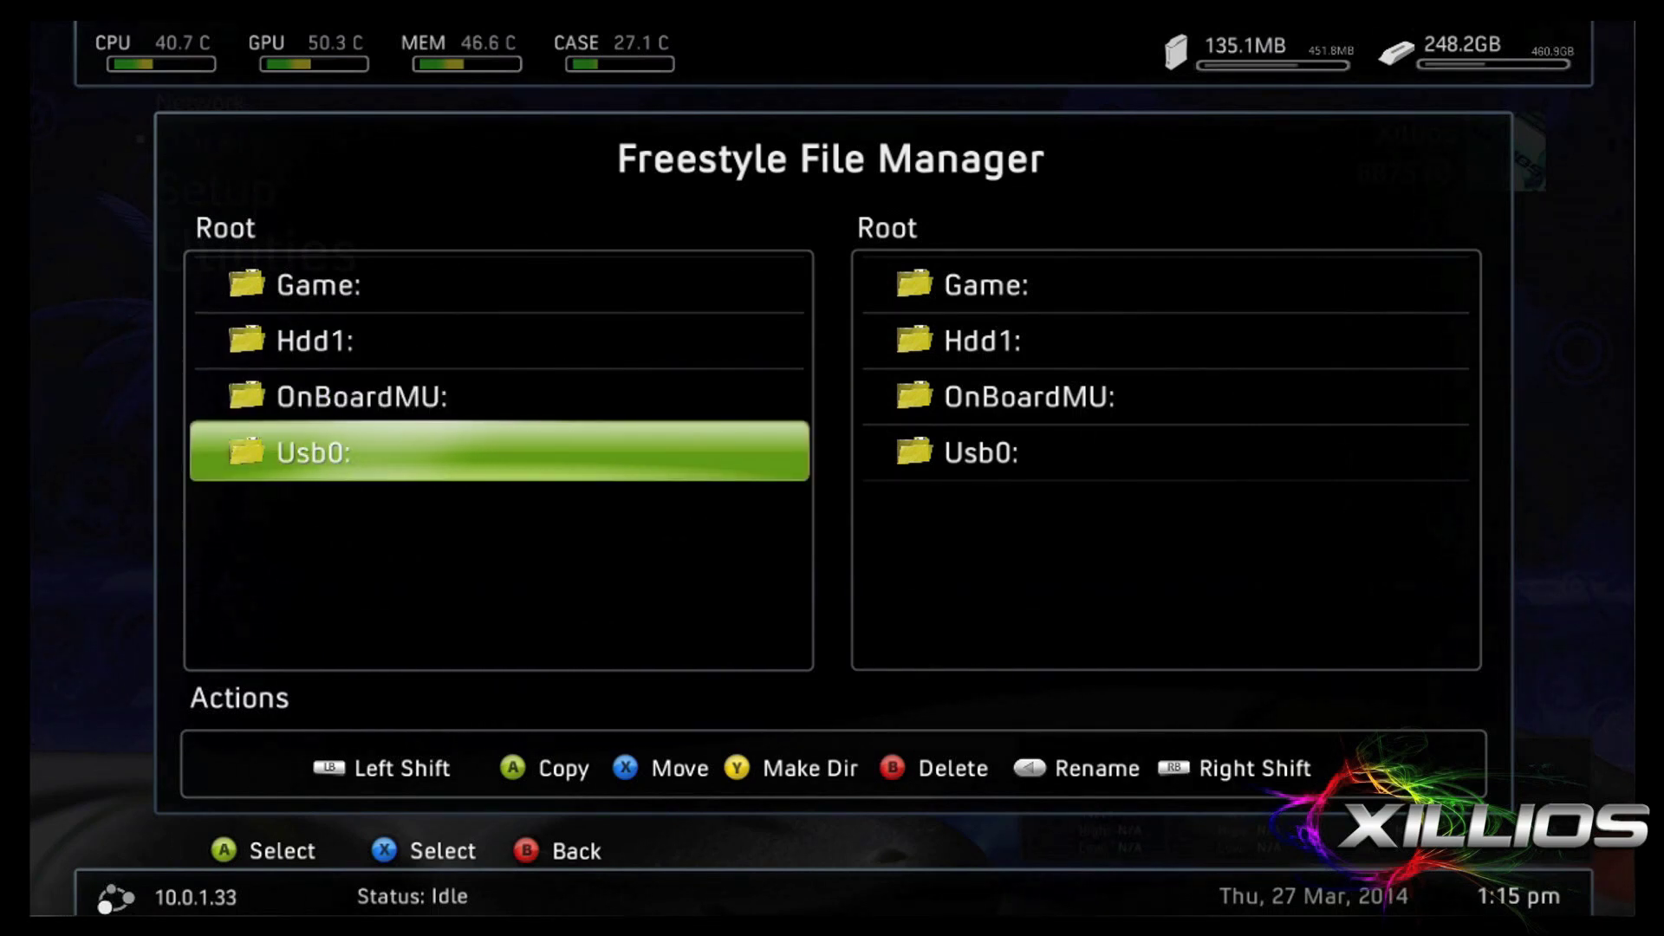
key("Return")
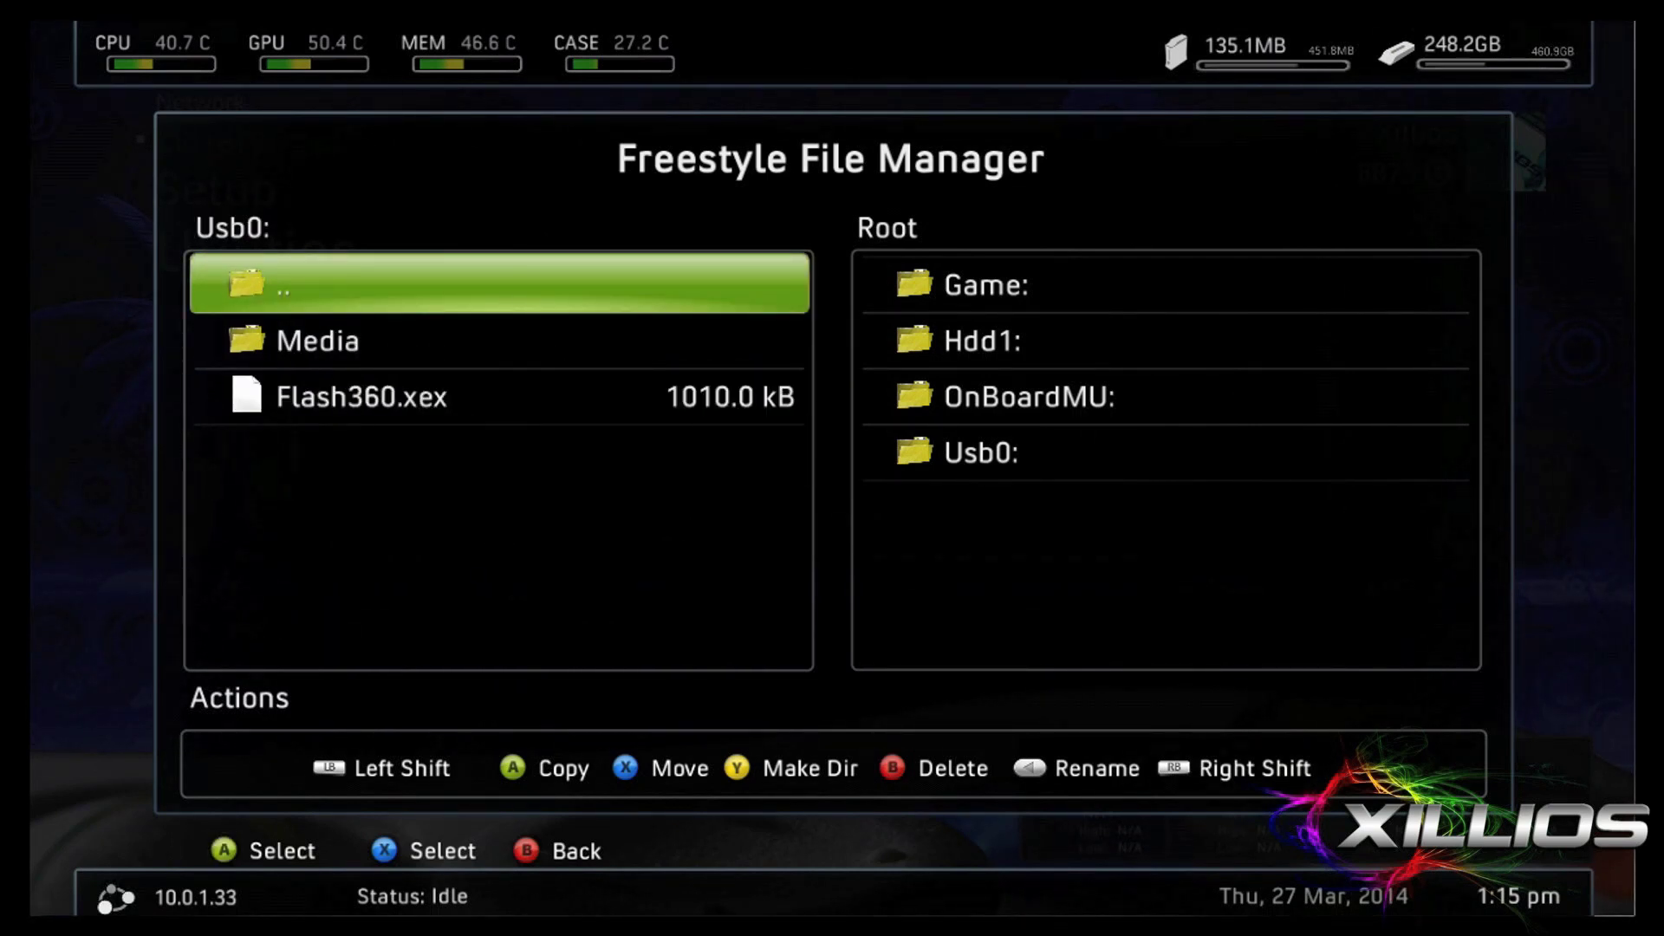
key("Down")
key("Down")
key("Up")
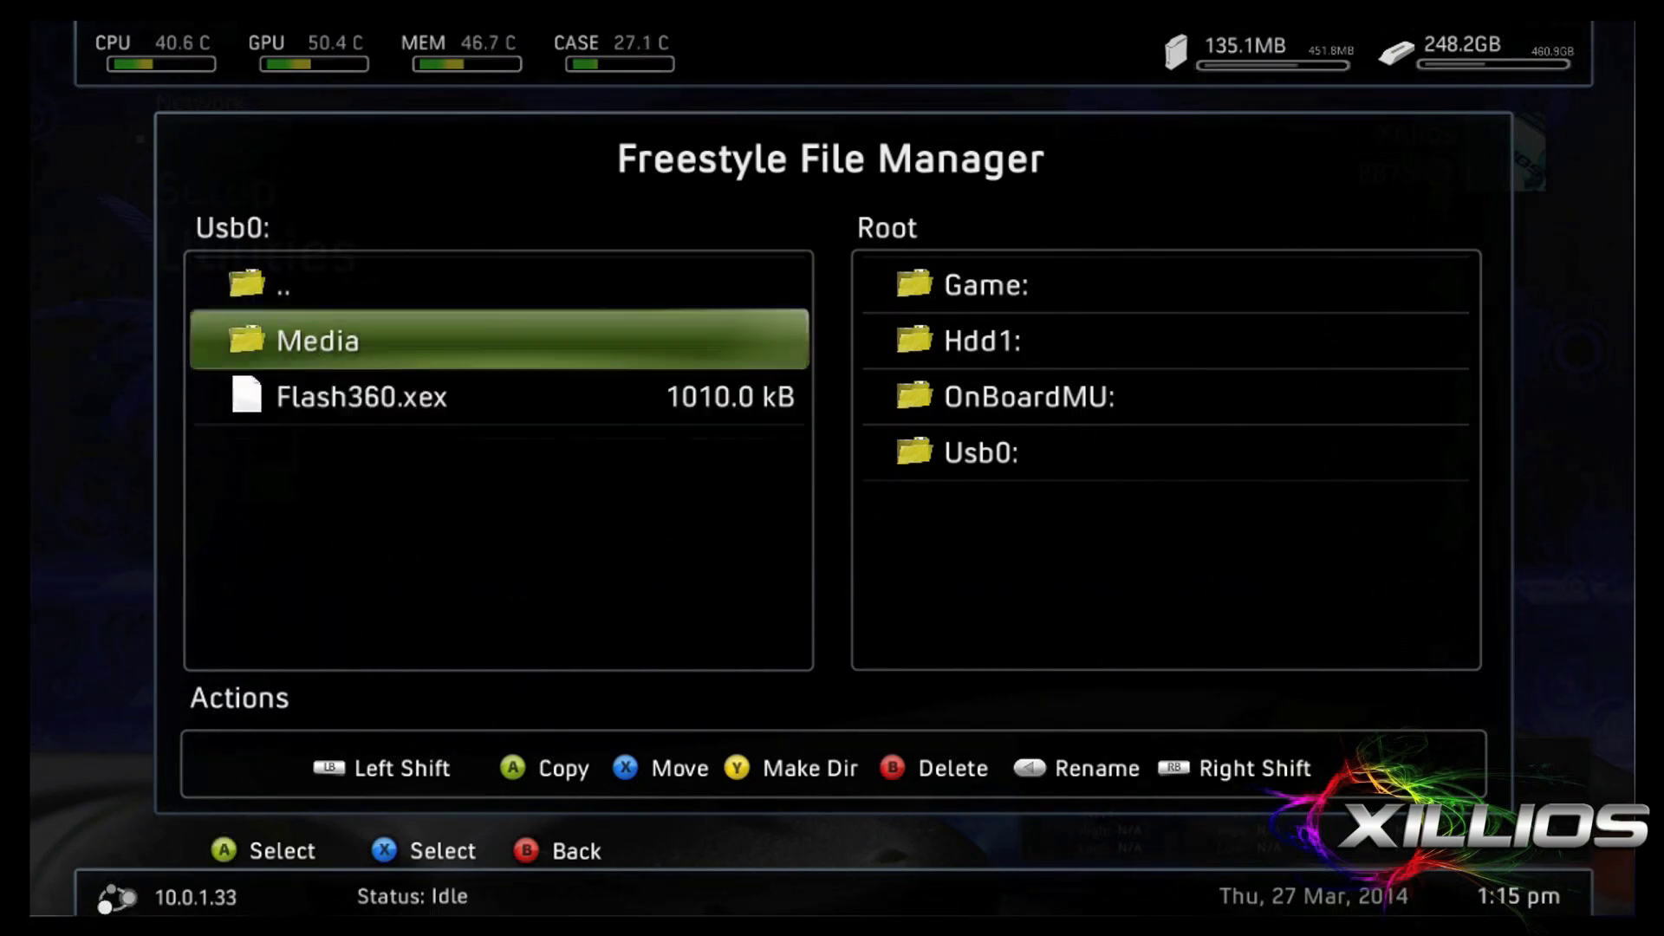
key("Down")
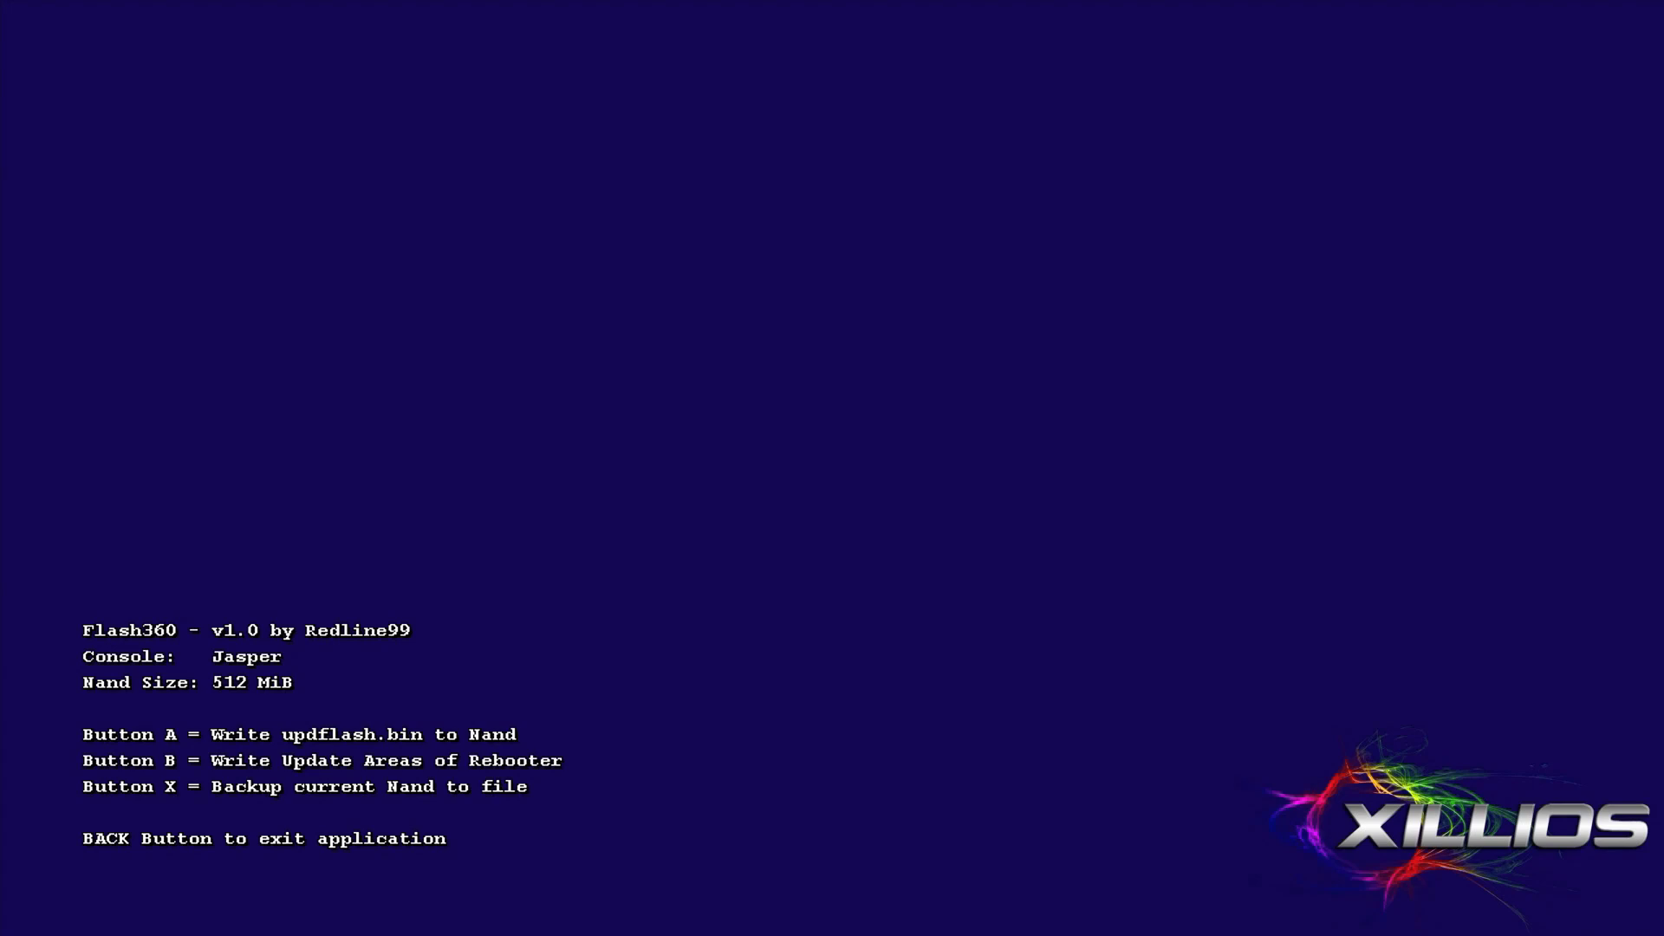
Dump the entire 528 MiB nand to flashdmp.bin, then go back to the main menu
key("x")
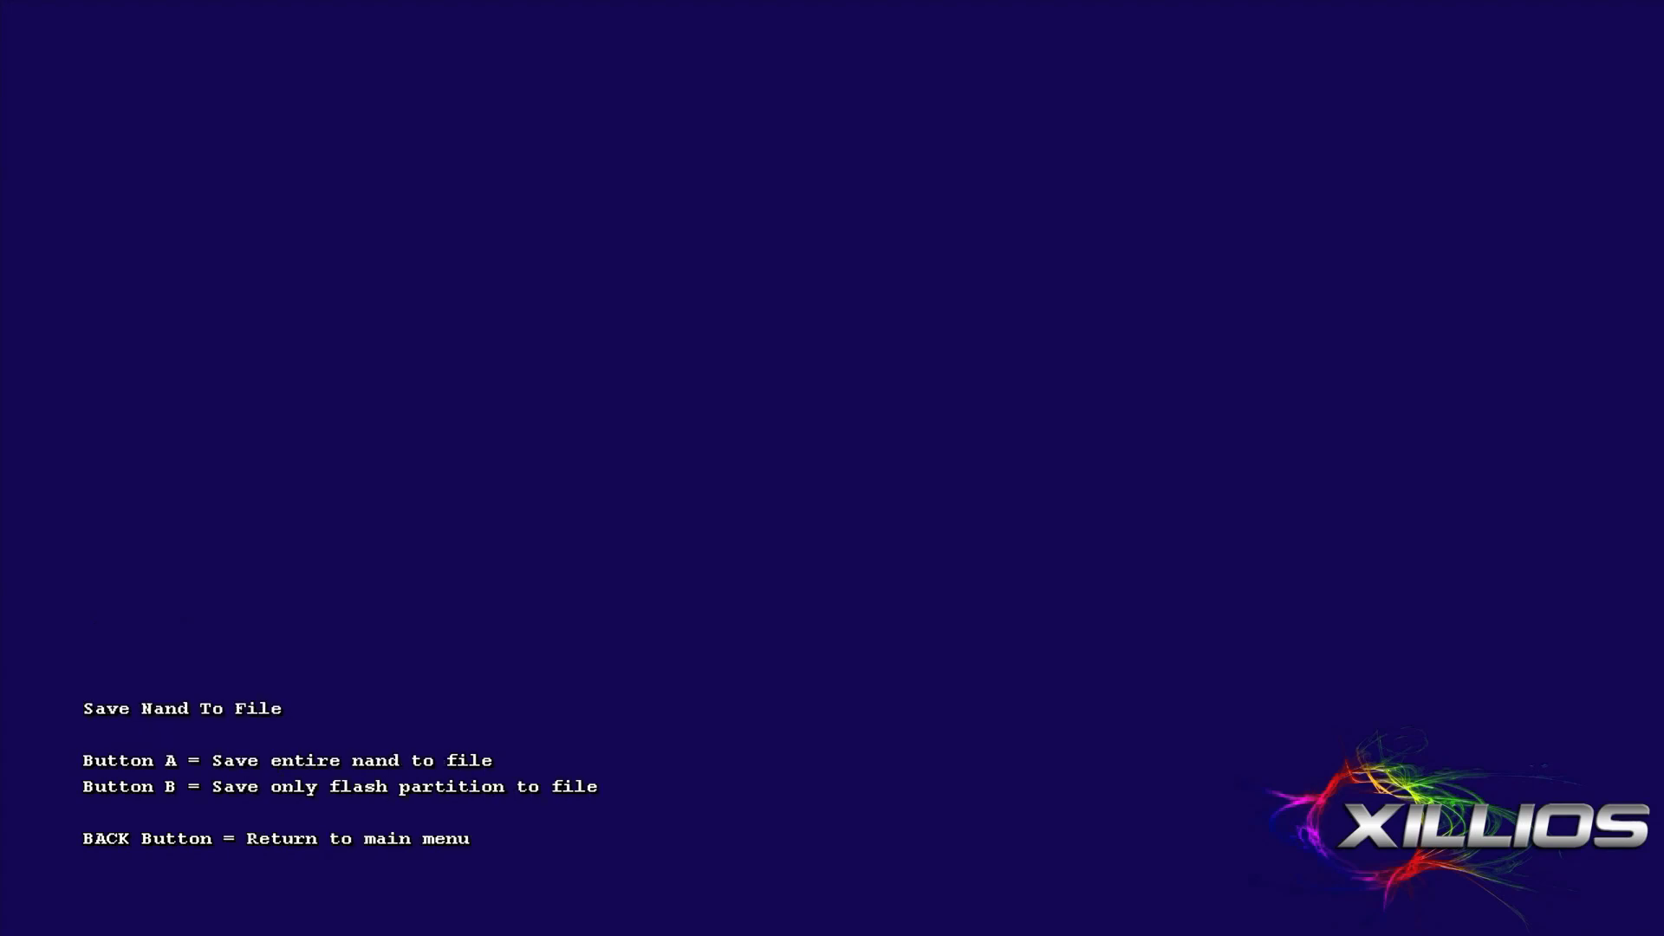
key("a")
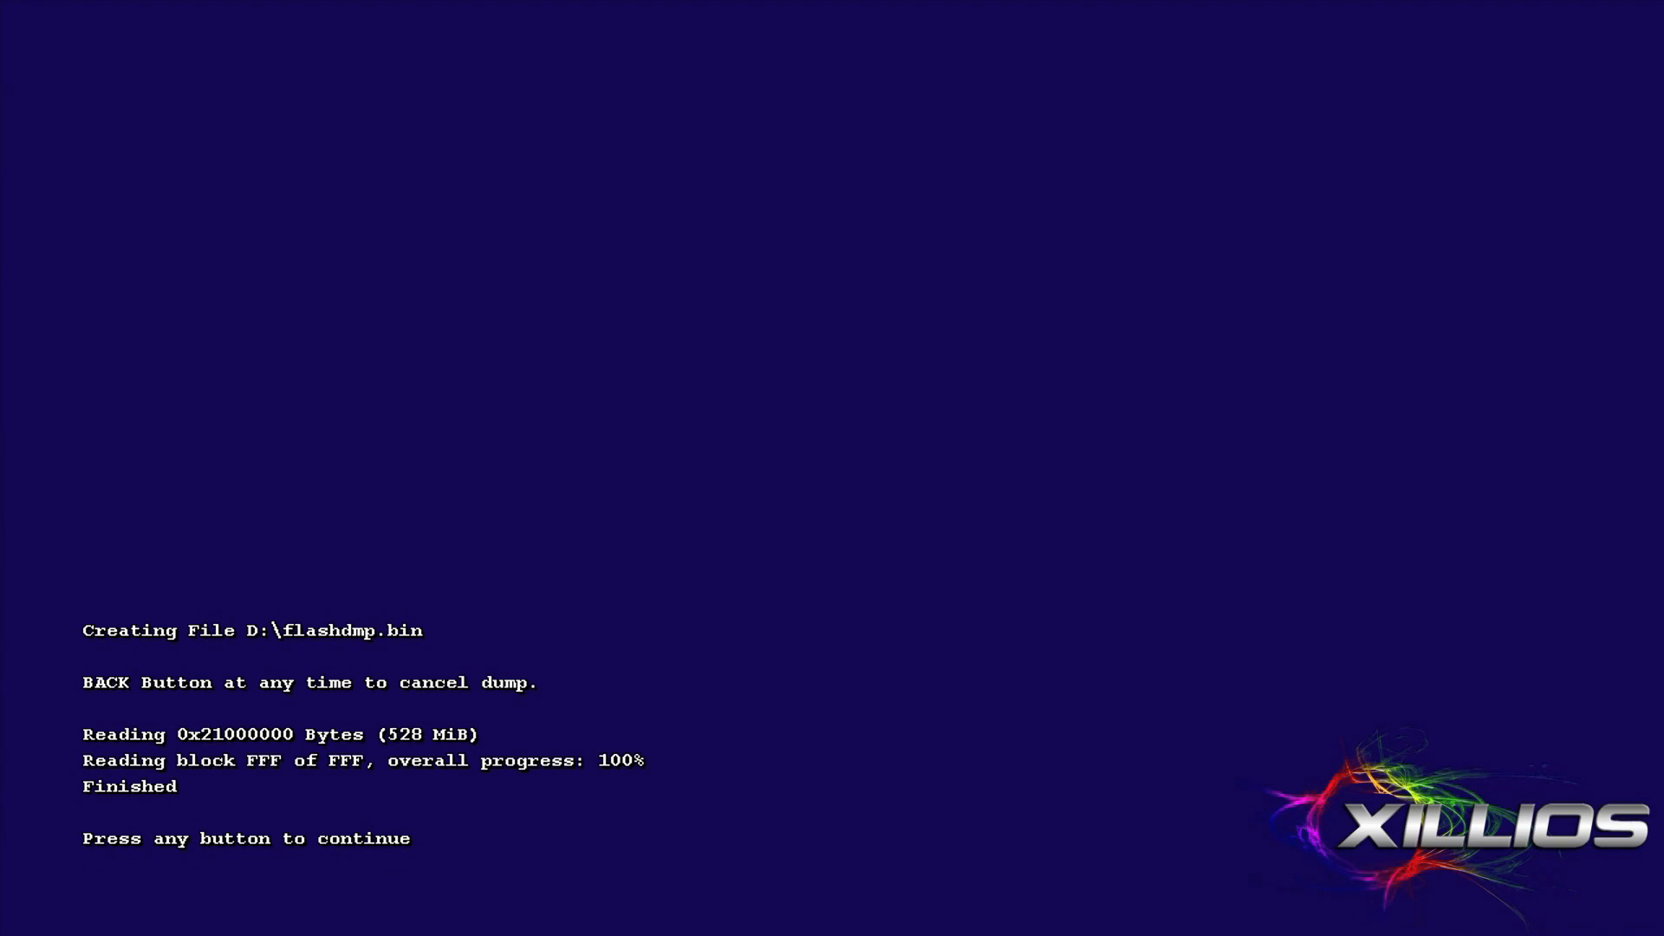
key("Return")
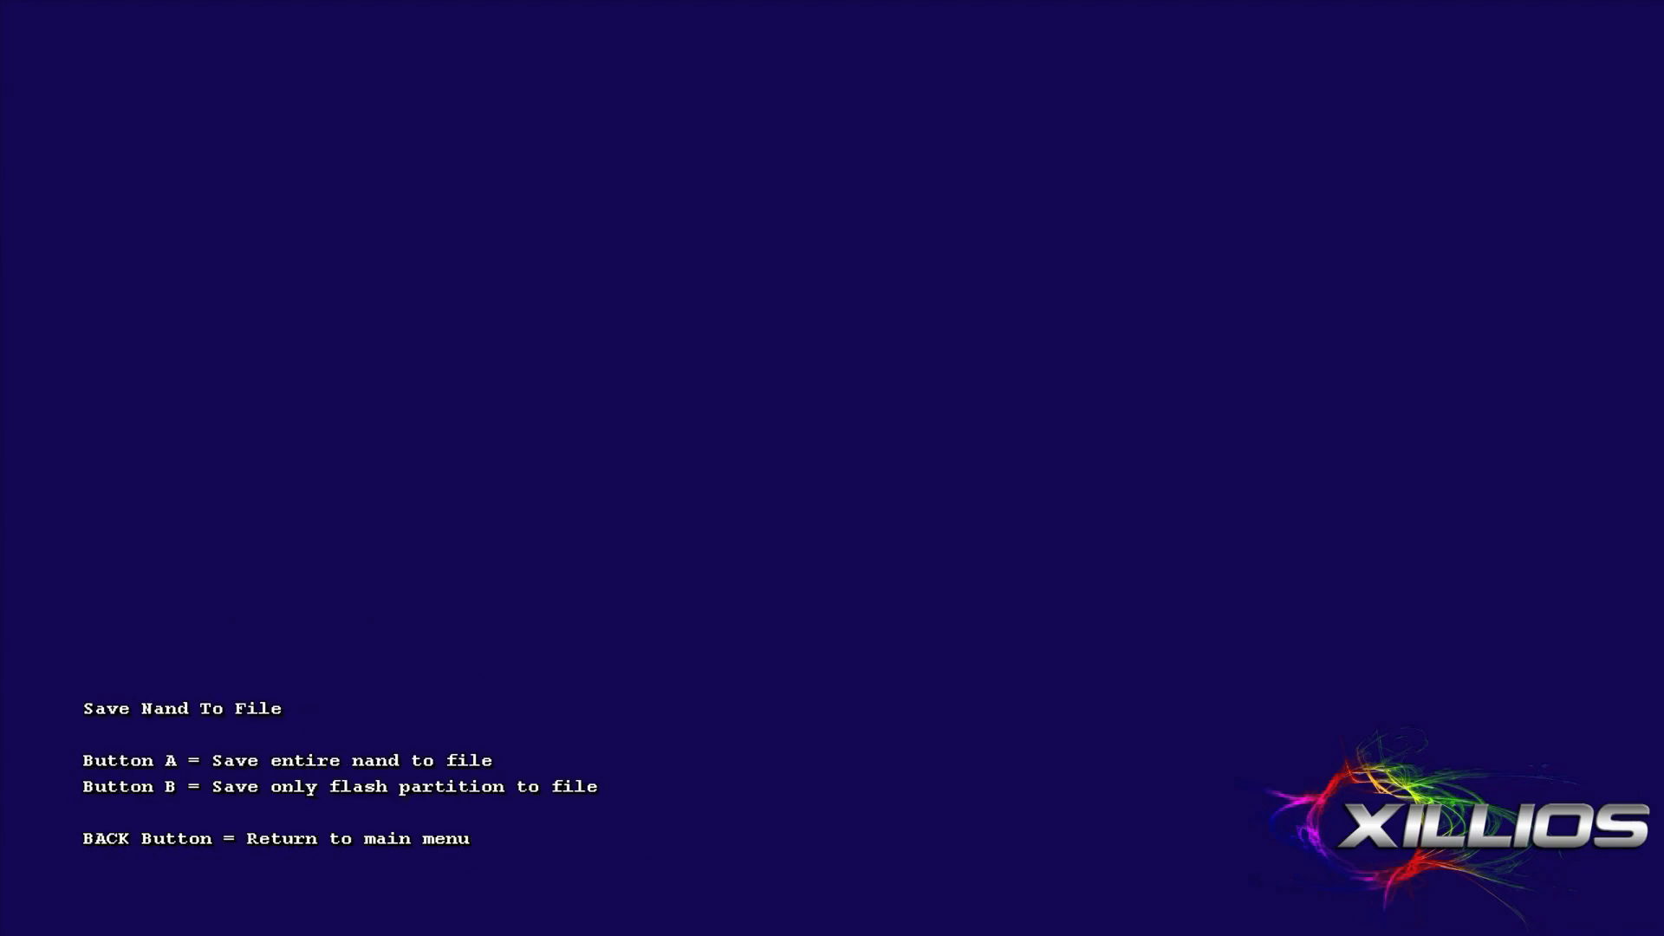
key("Escape")
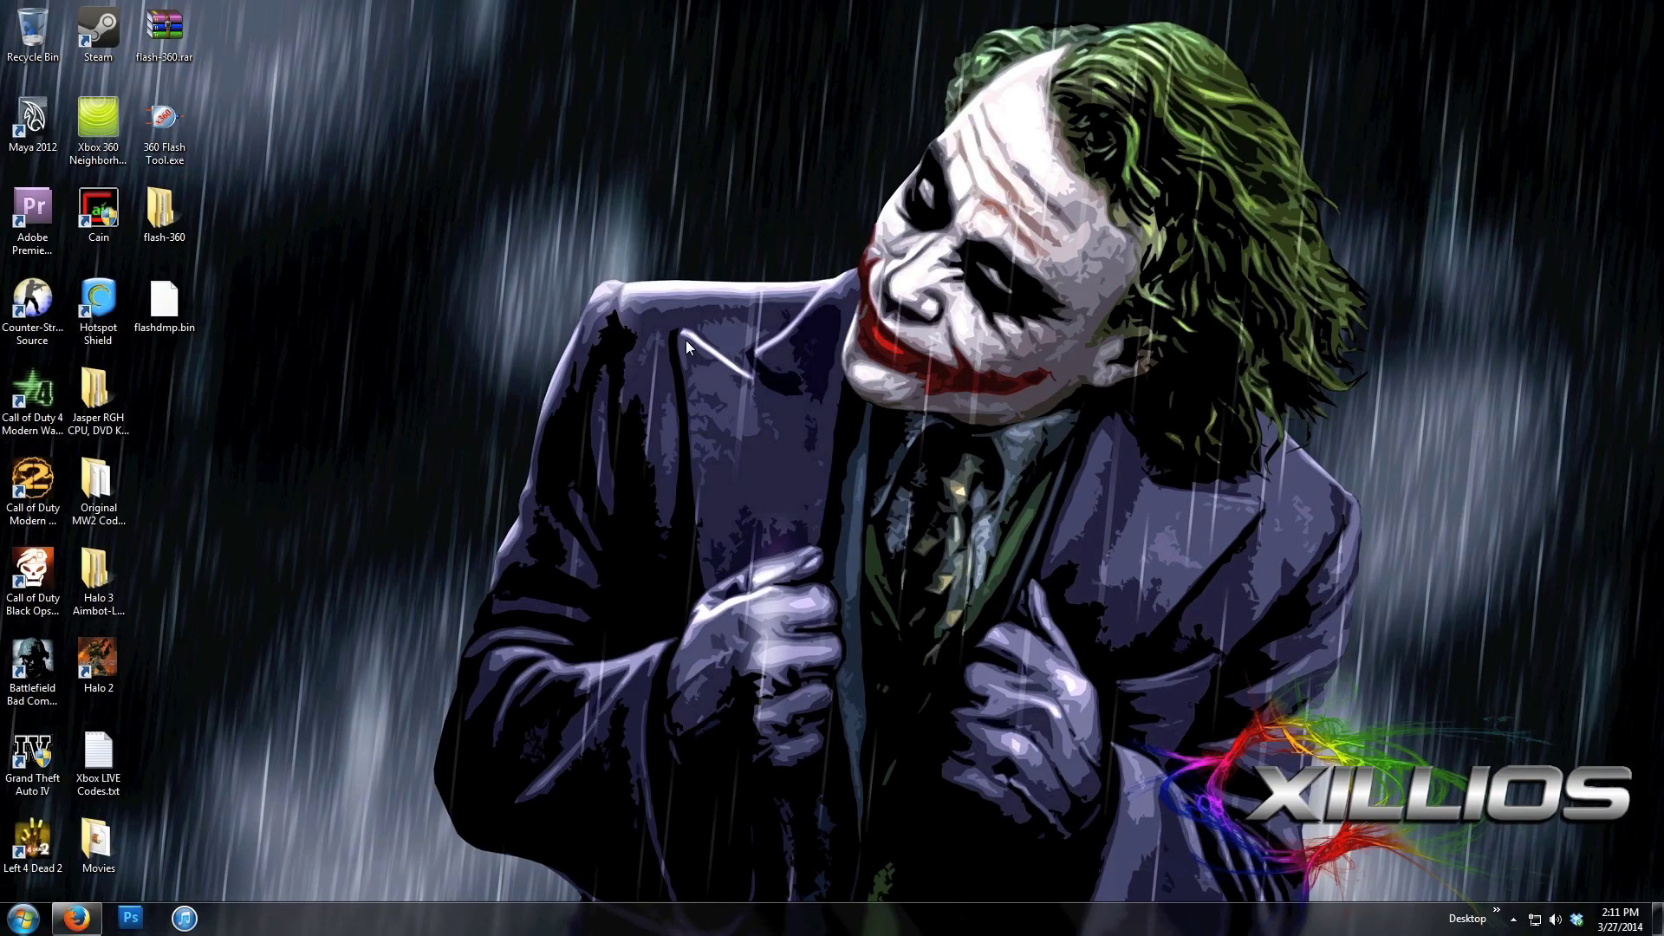
Drag flashdmp.bin from Removable Disk (N:) onto the desktop and close Explorer
left_click(24, 918)
left_click(260, 520)
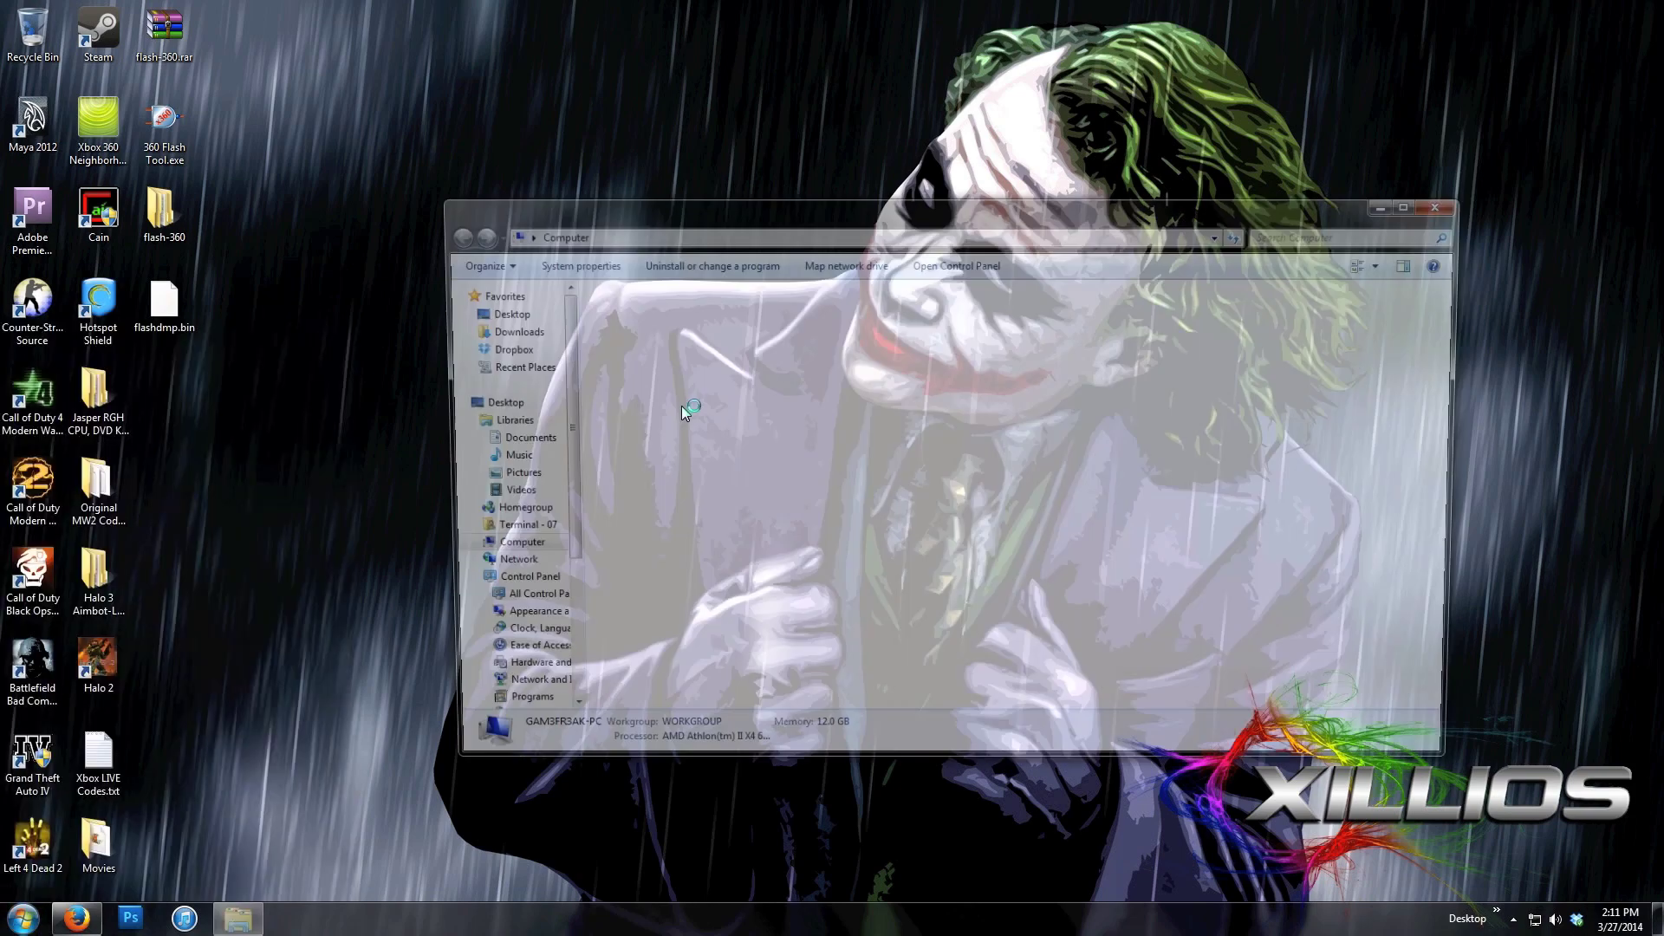
double_click(871, 400)
left_click(806, 354)
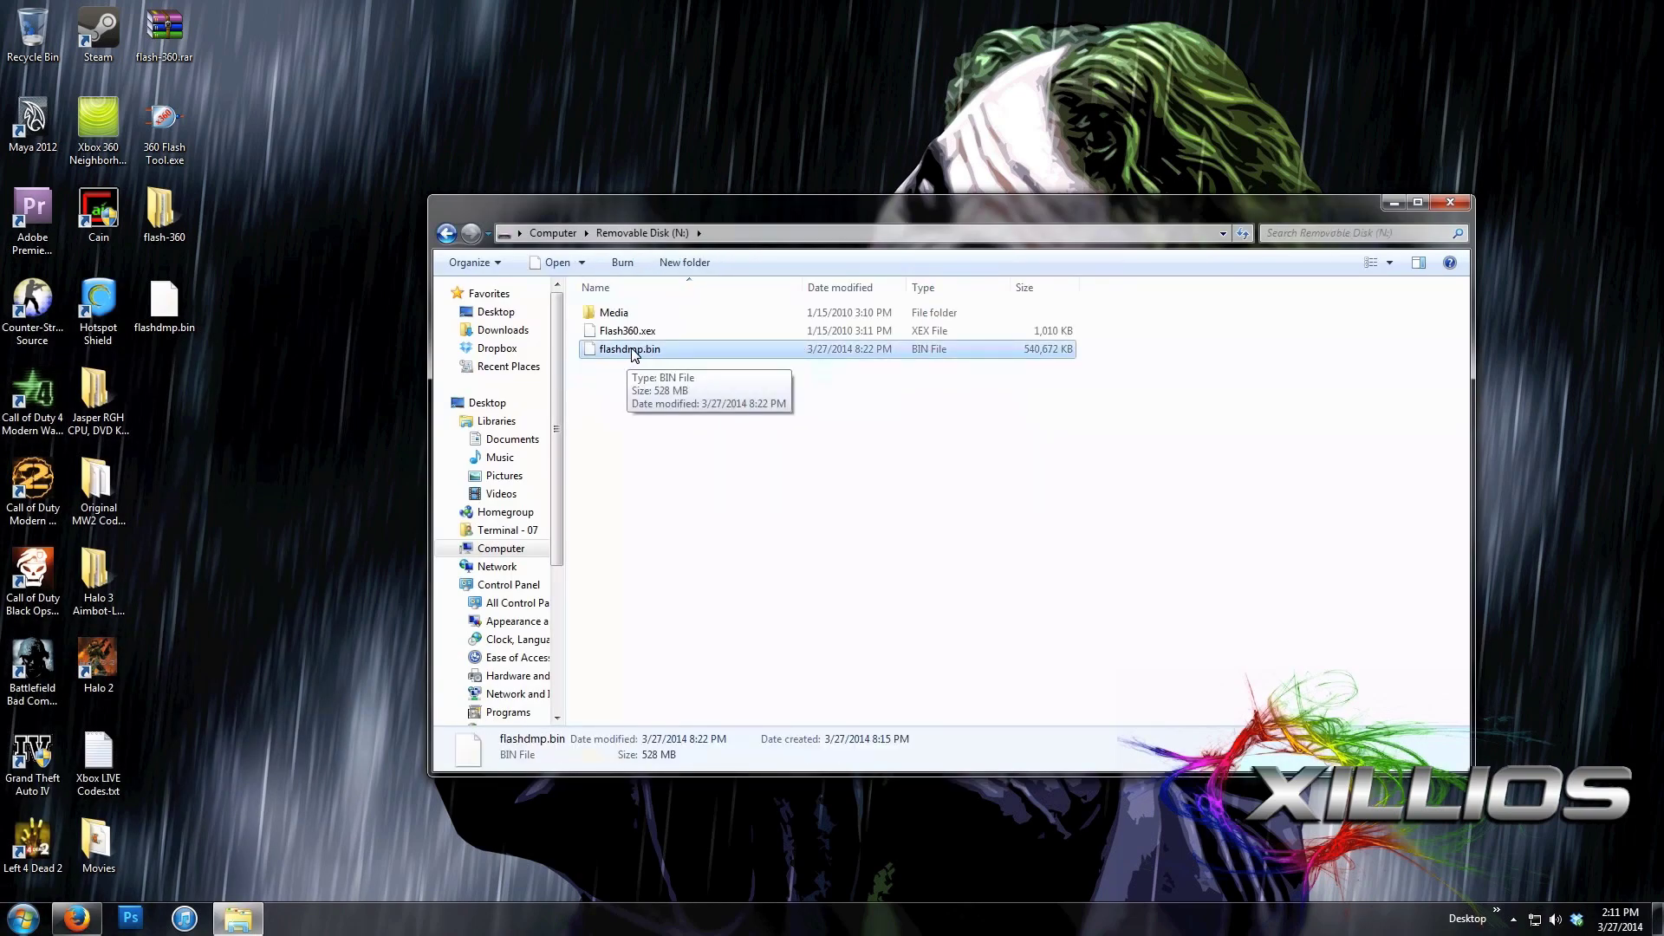
left_click_drag(633, 354, 207, 367)
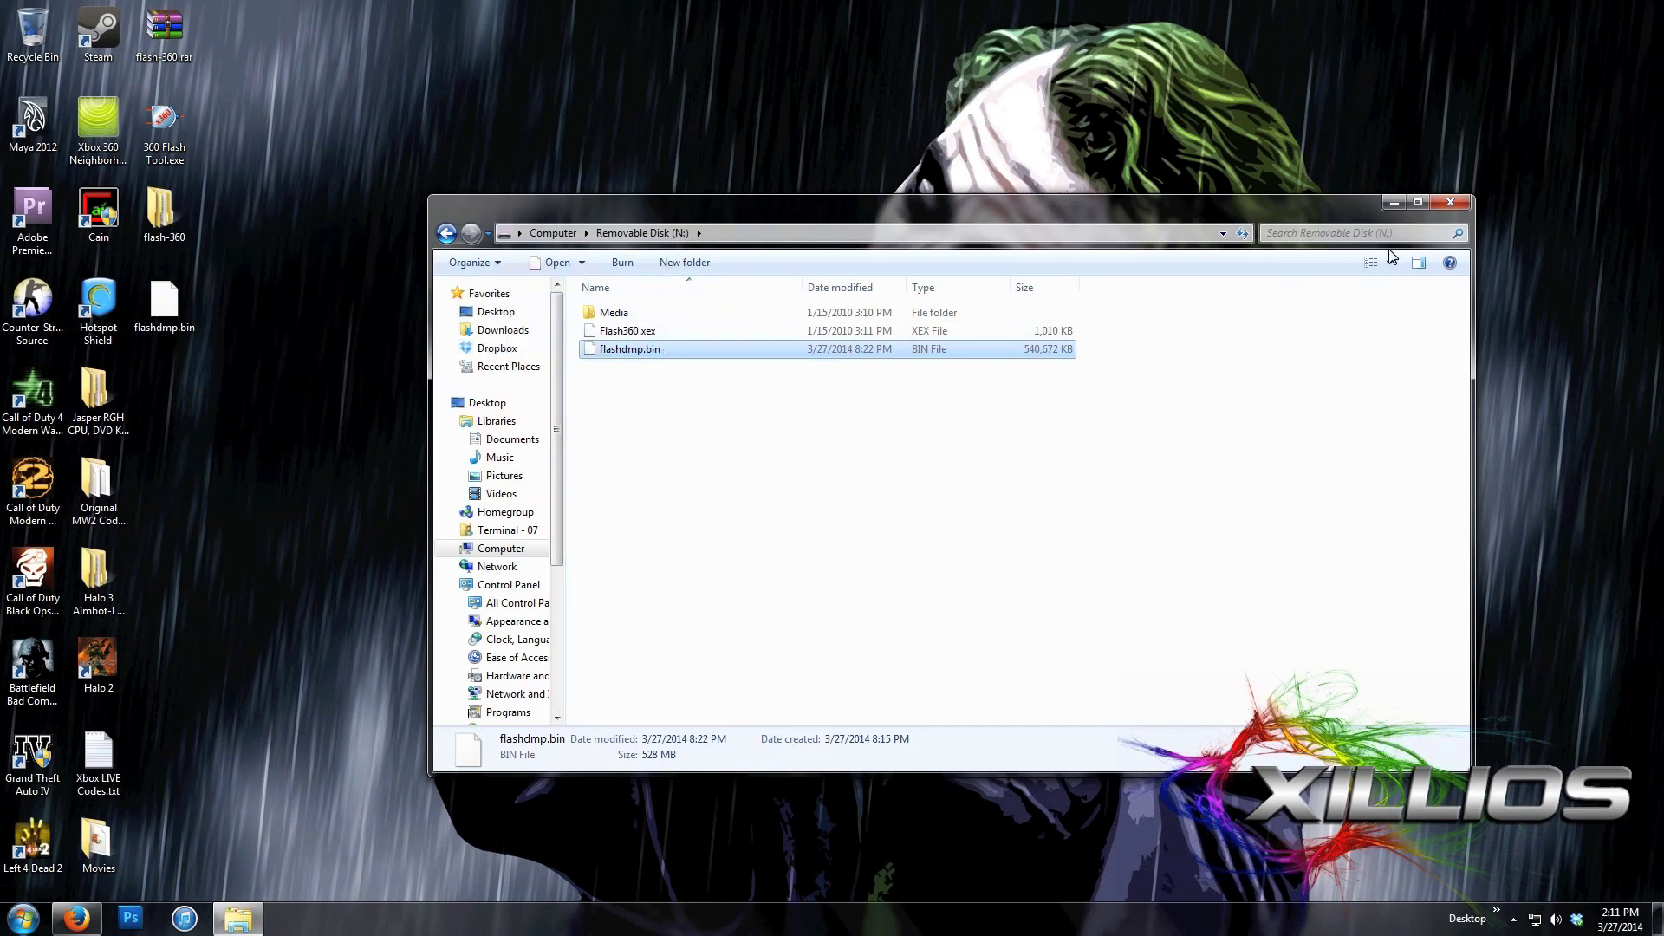
left_click(1455, 205)
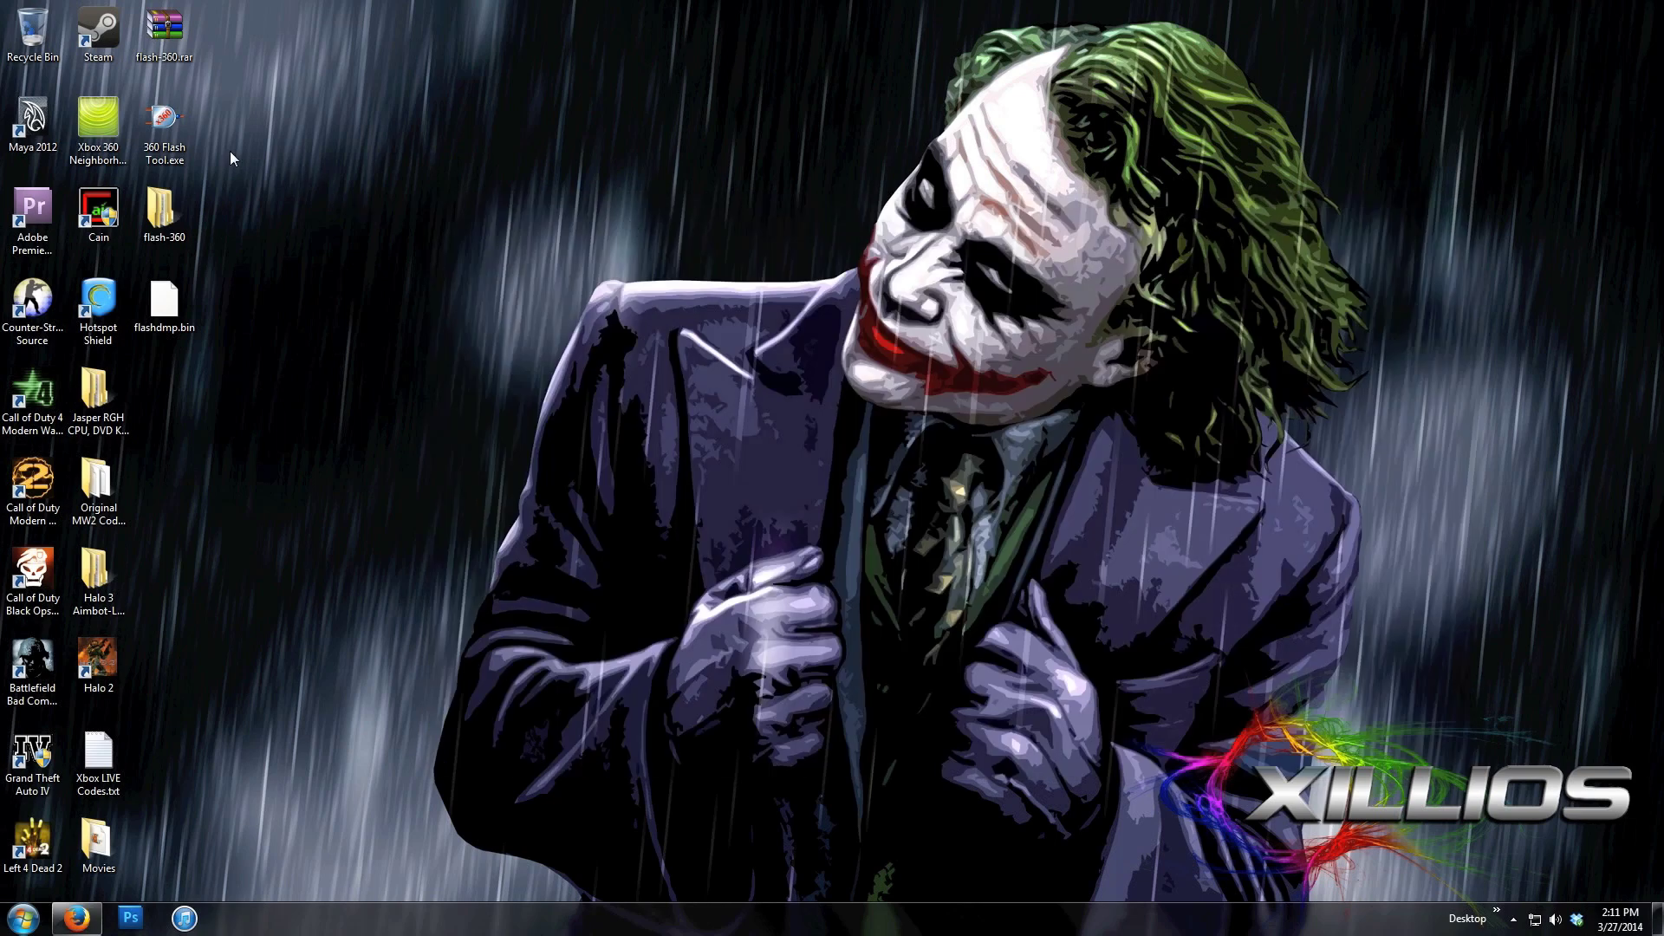
Launch 360 Flash Dump Tool and open its Settings > Keys dialog
double_click(184, 127)
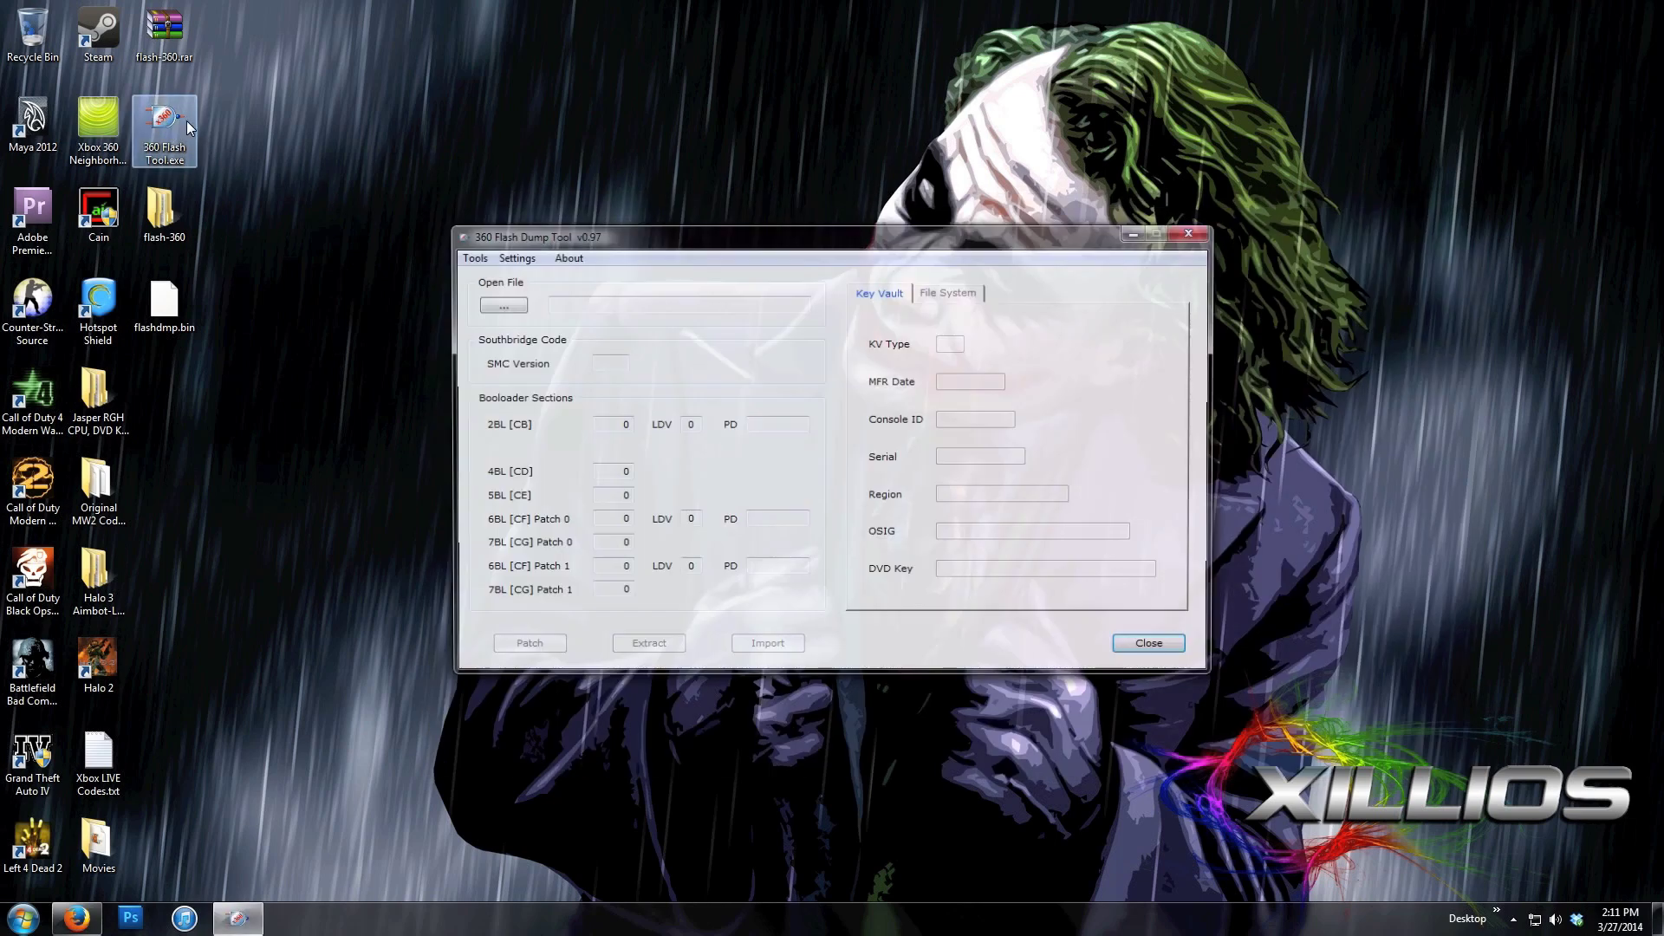
left_click(512, 257)
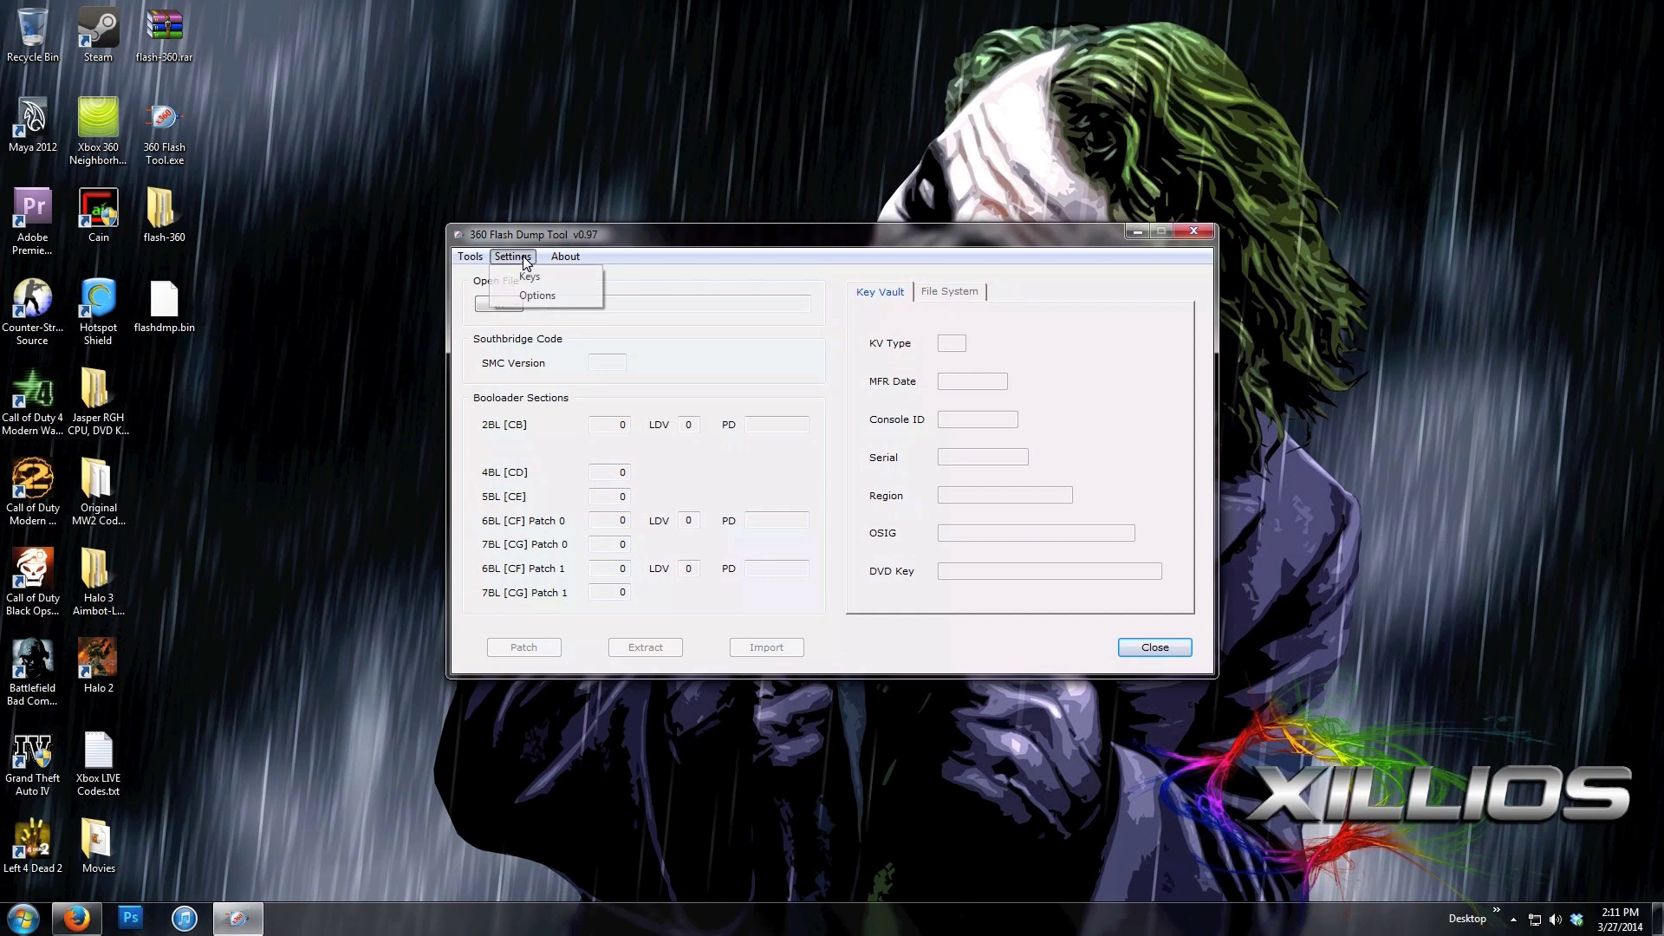
left_click(566, 277)
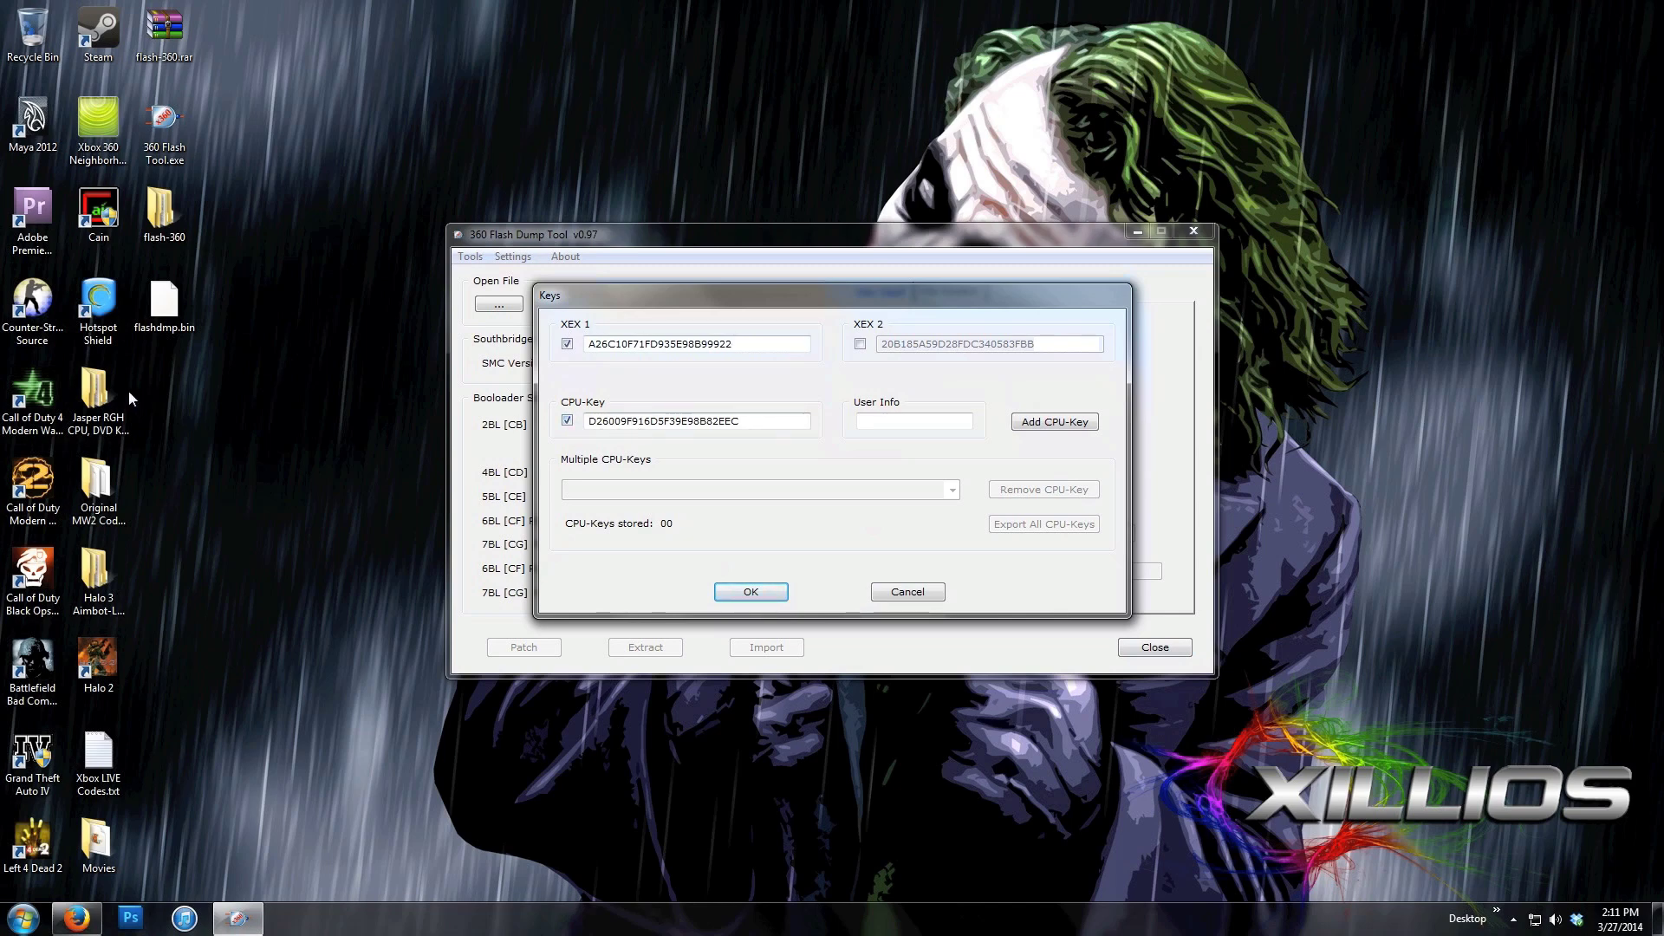
Copy the CPU key from CPU Key.txt, then close Notepad and its folder
double_click(95, 394)
left_click(631, 315)
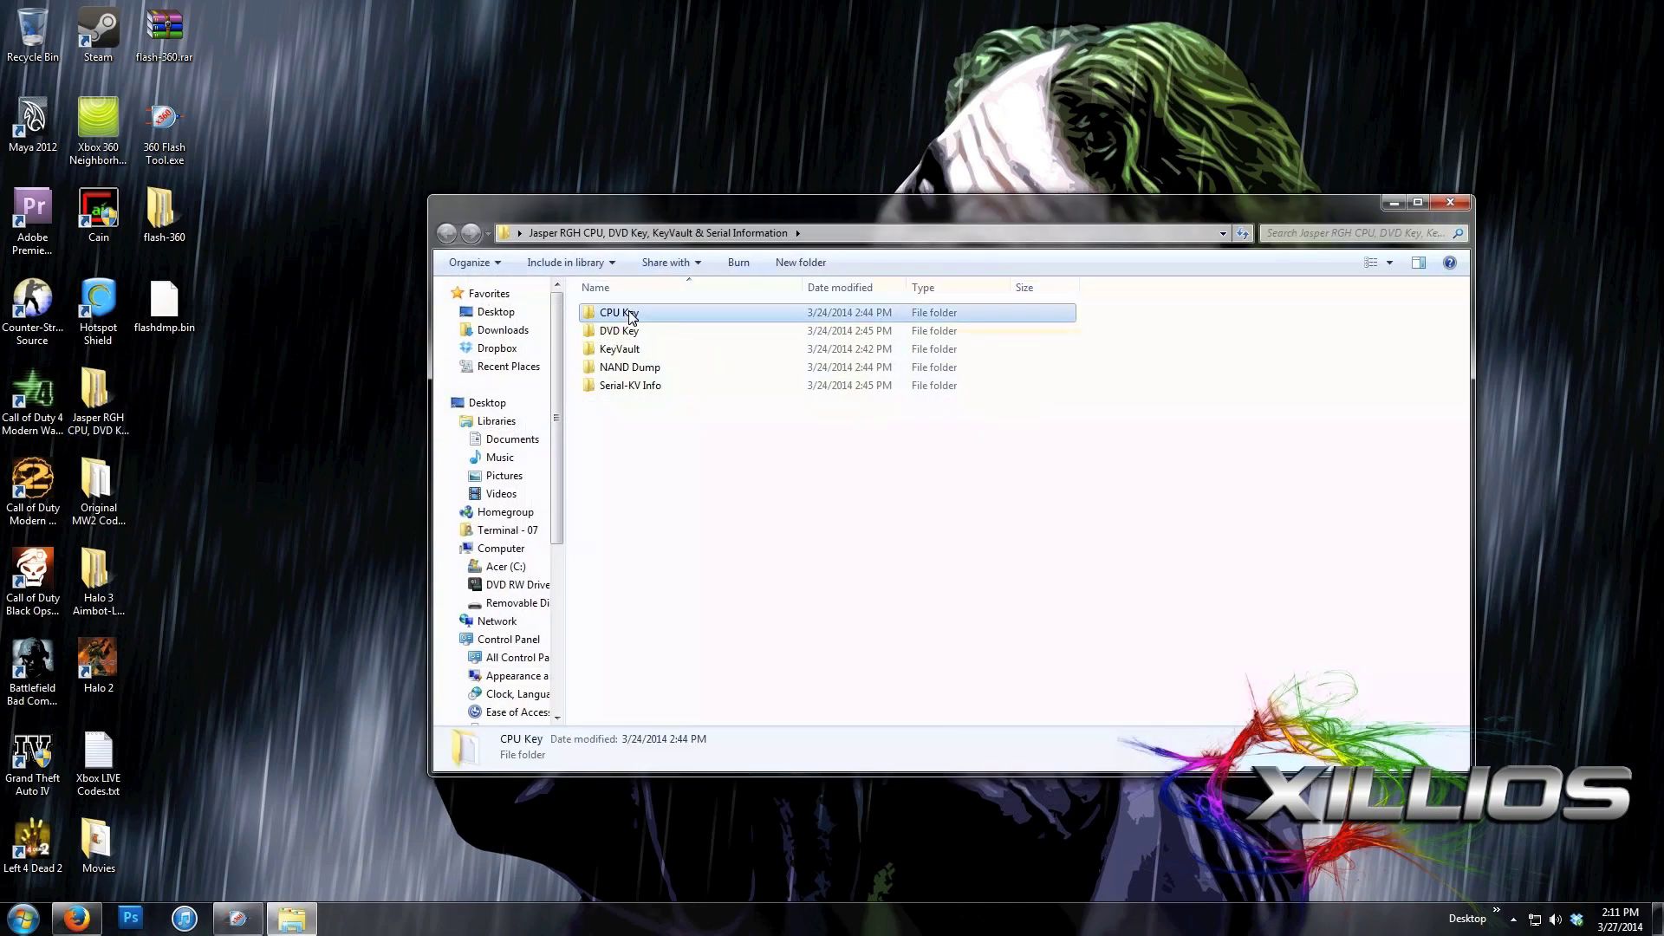
double_click(631, 316)
double_click(629, 313)
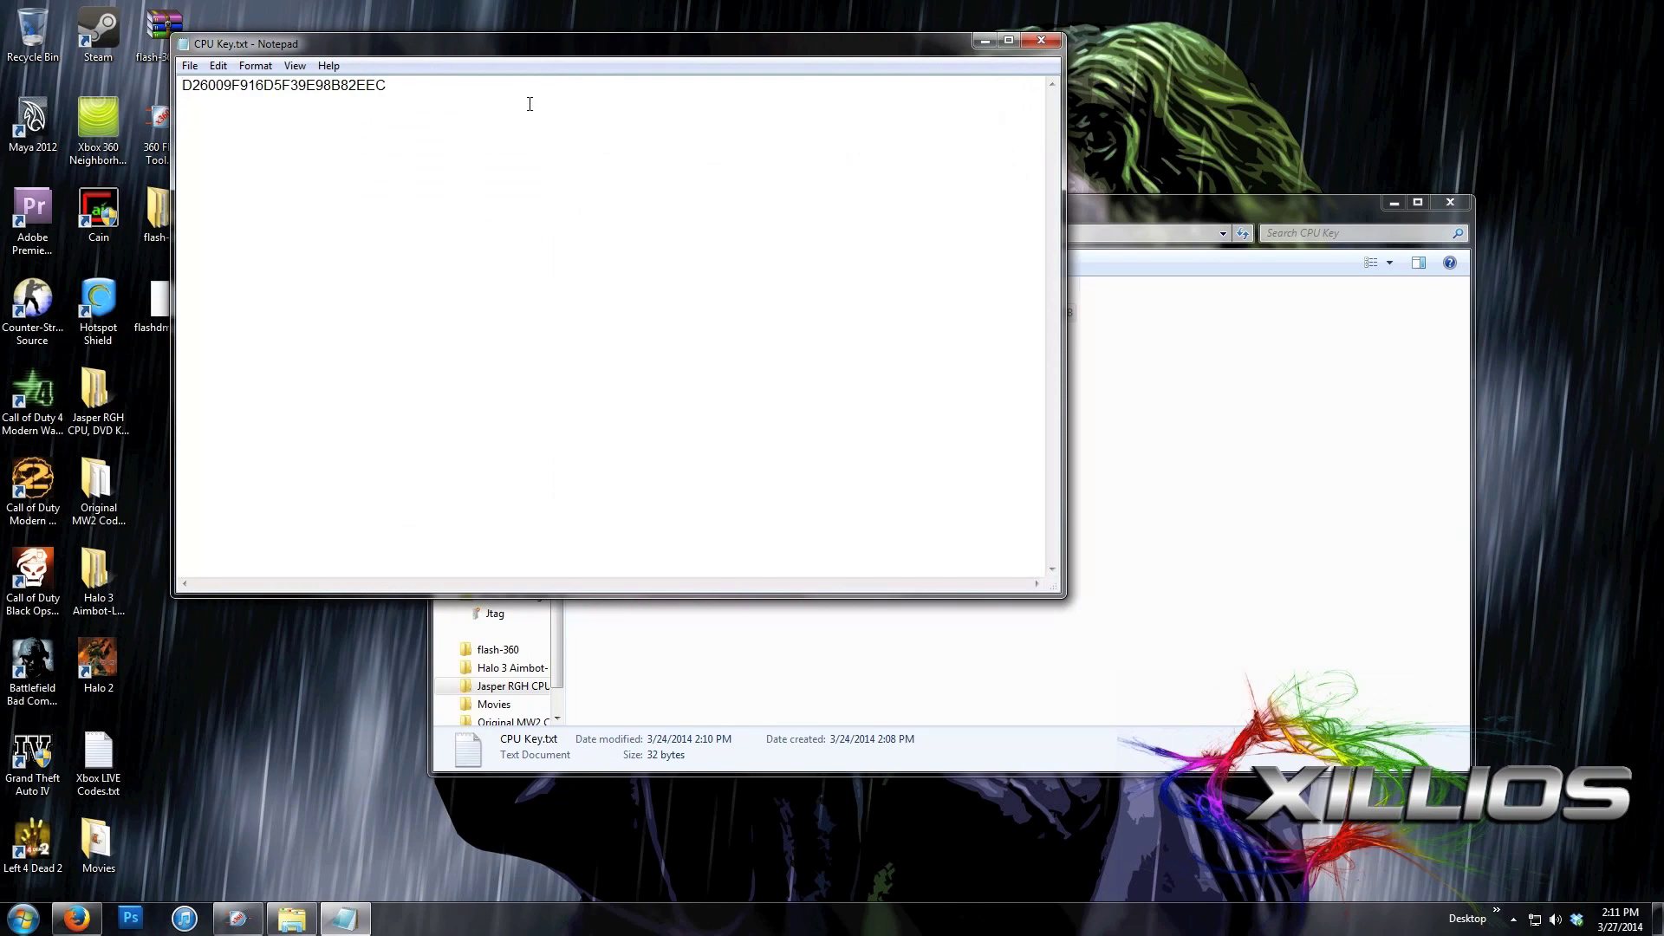
left_click_drag(529, 105, 186, 83)
right_click(227, 92)
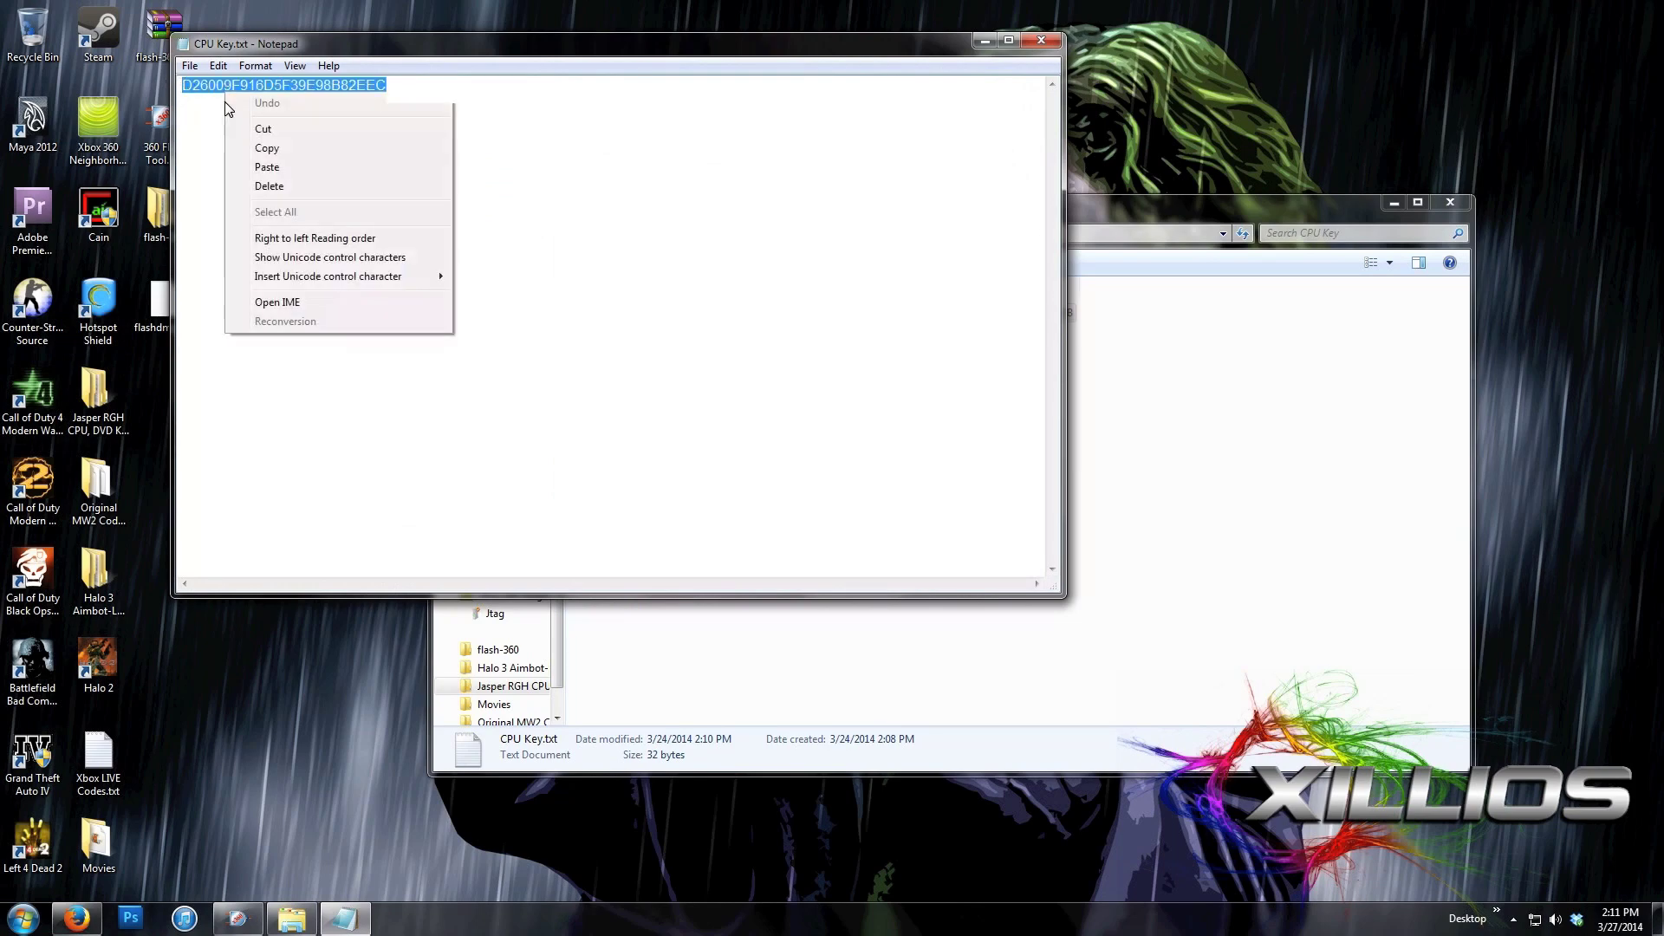
left_click(252, 149)
left_click(1041, 44)
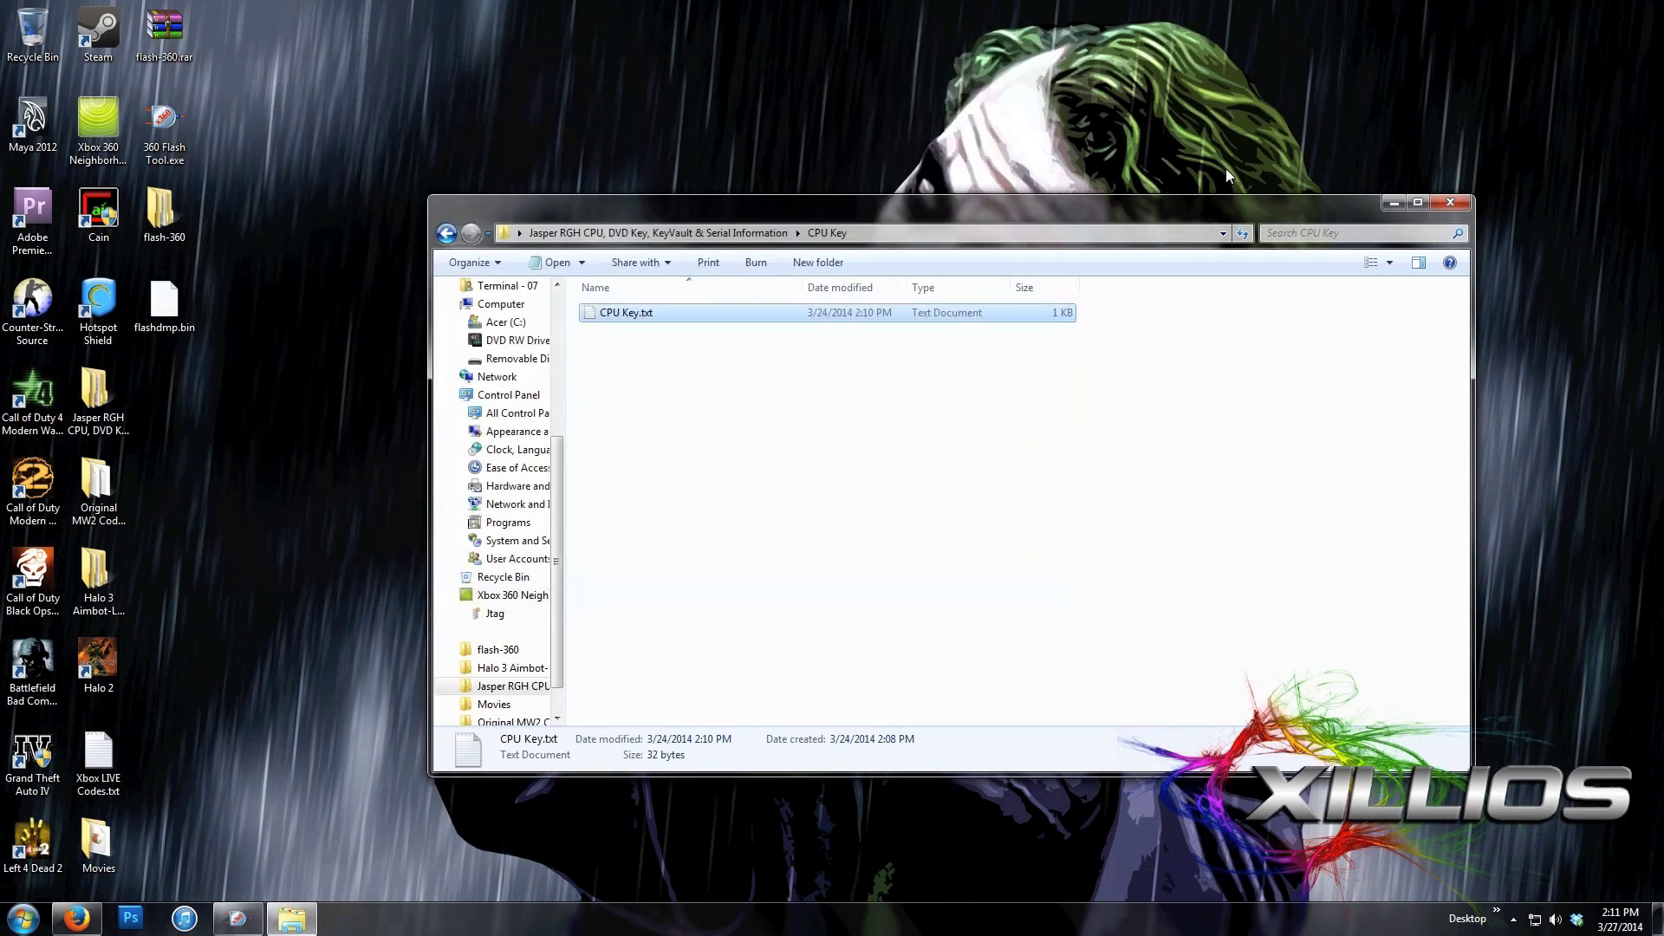
left_click(1459, 202)
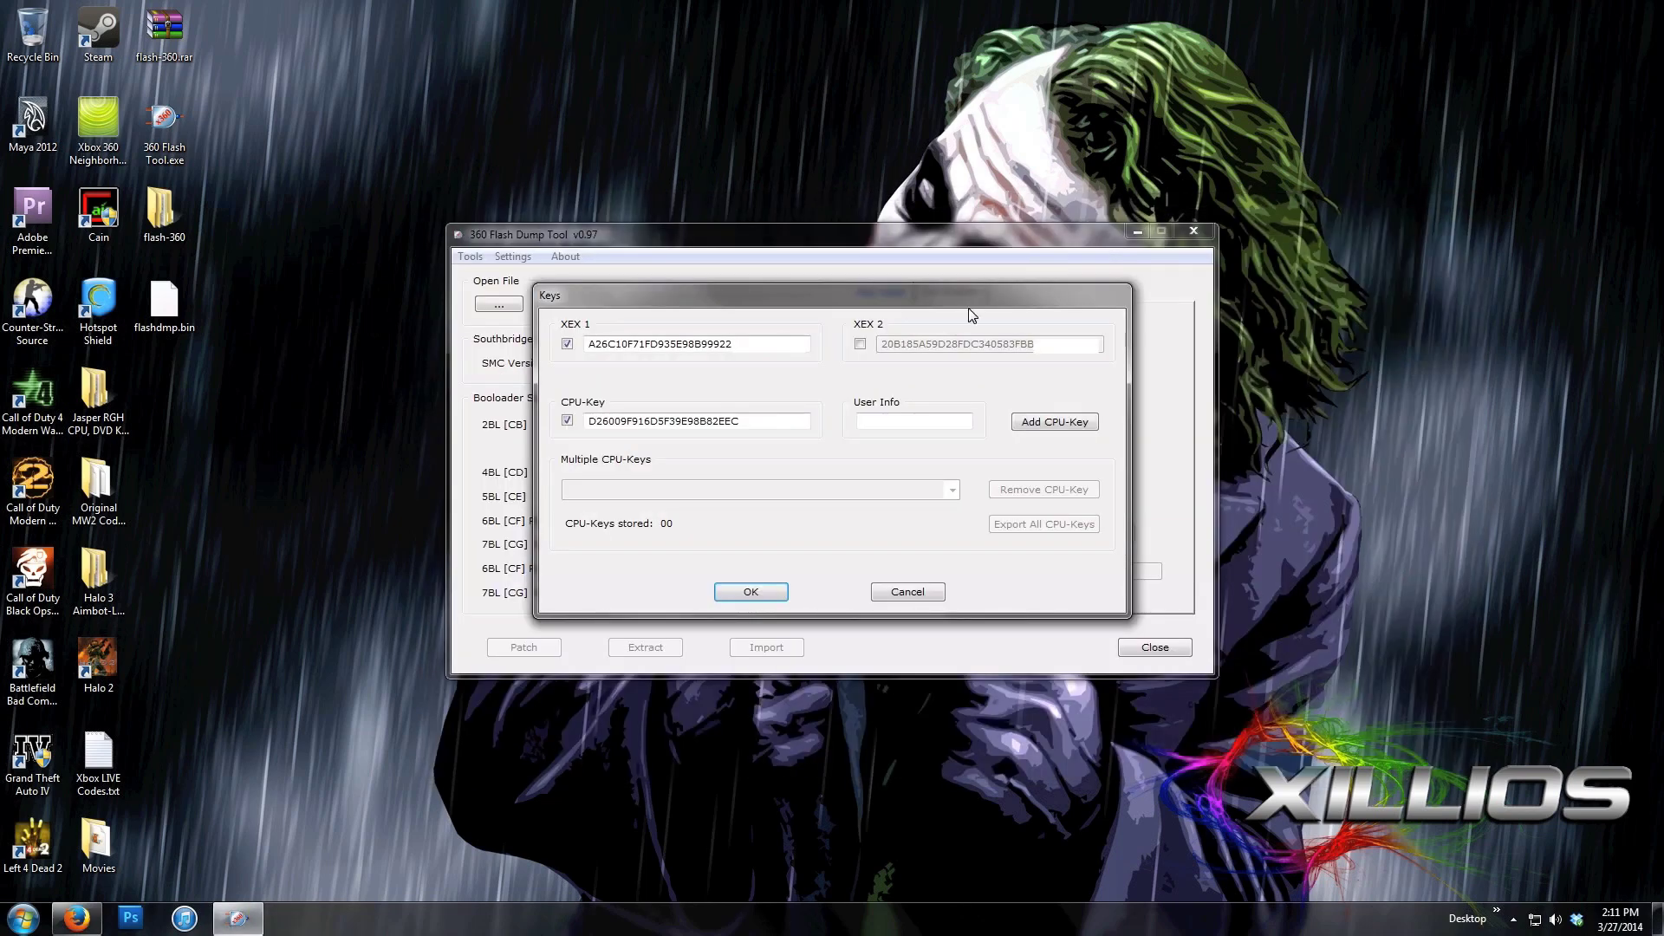
Paste the copied key into the CPU-Key field and confirm with OK
double_click(808, 420)
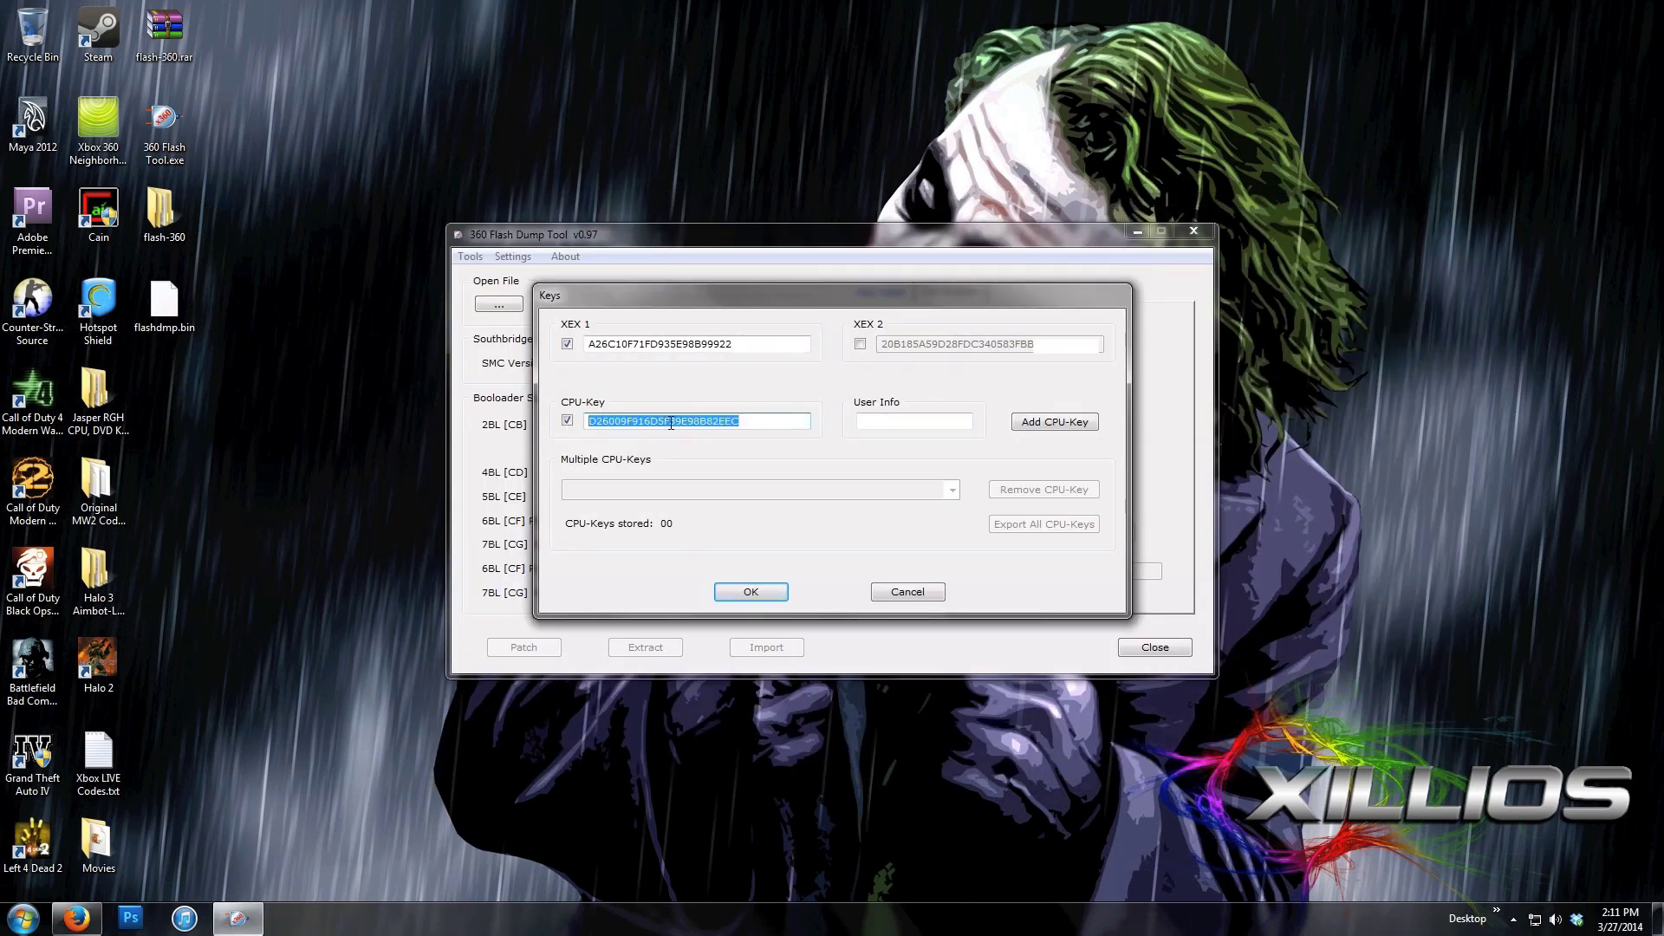
right_click(793, 426)
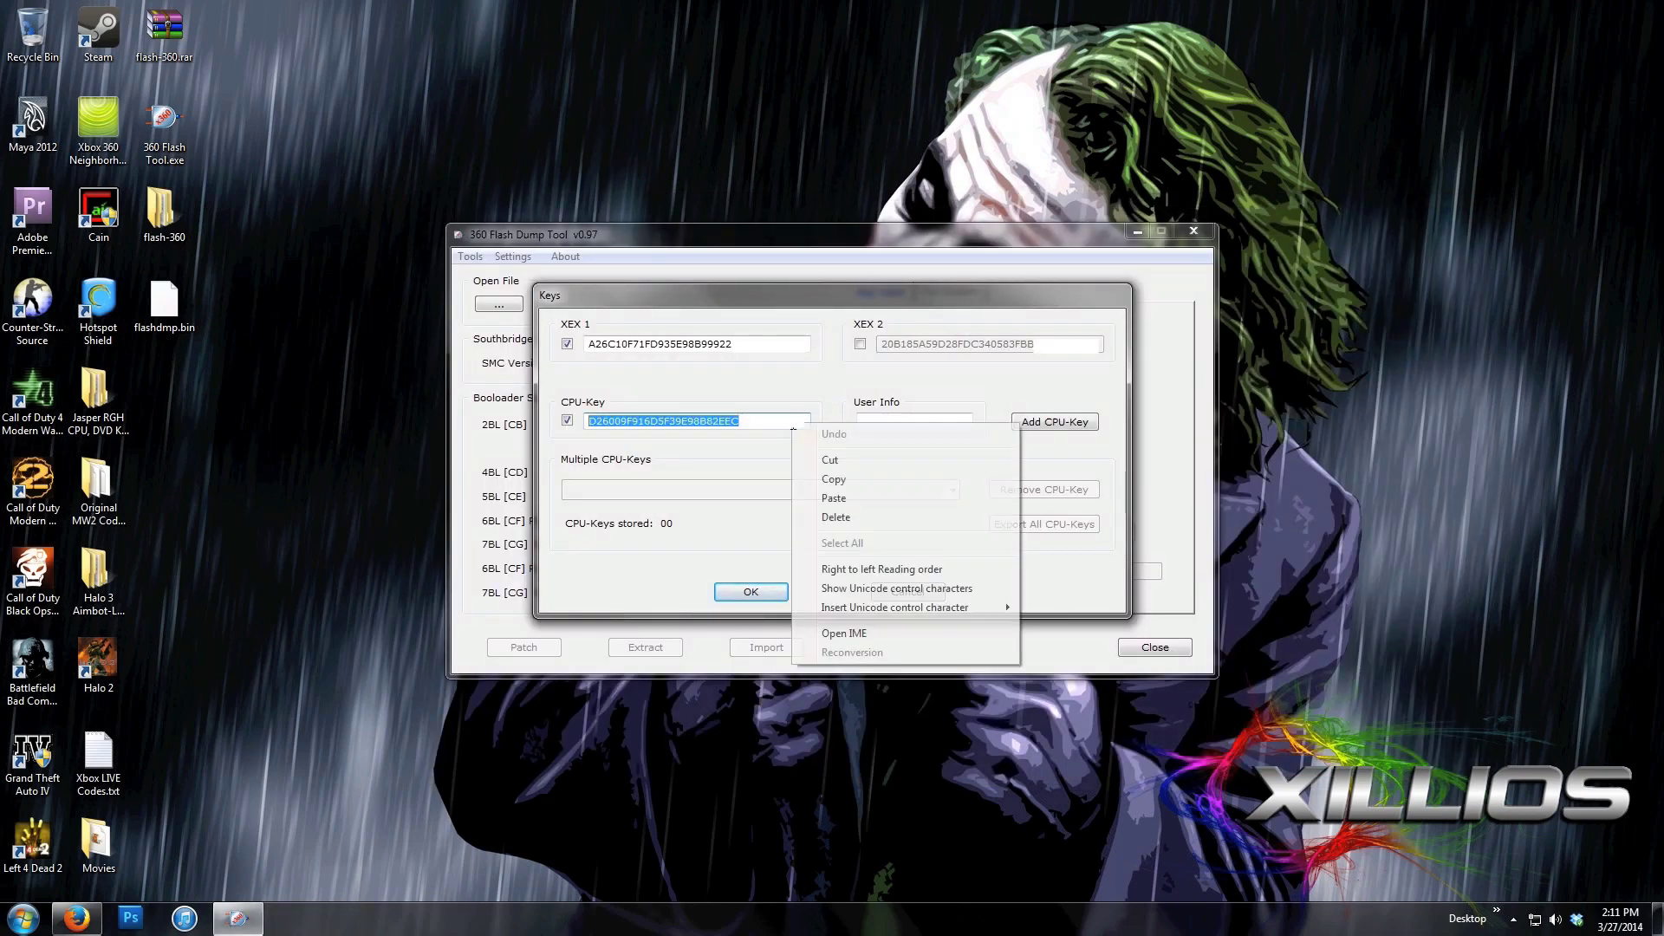
left_click(833, 501)
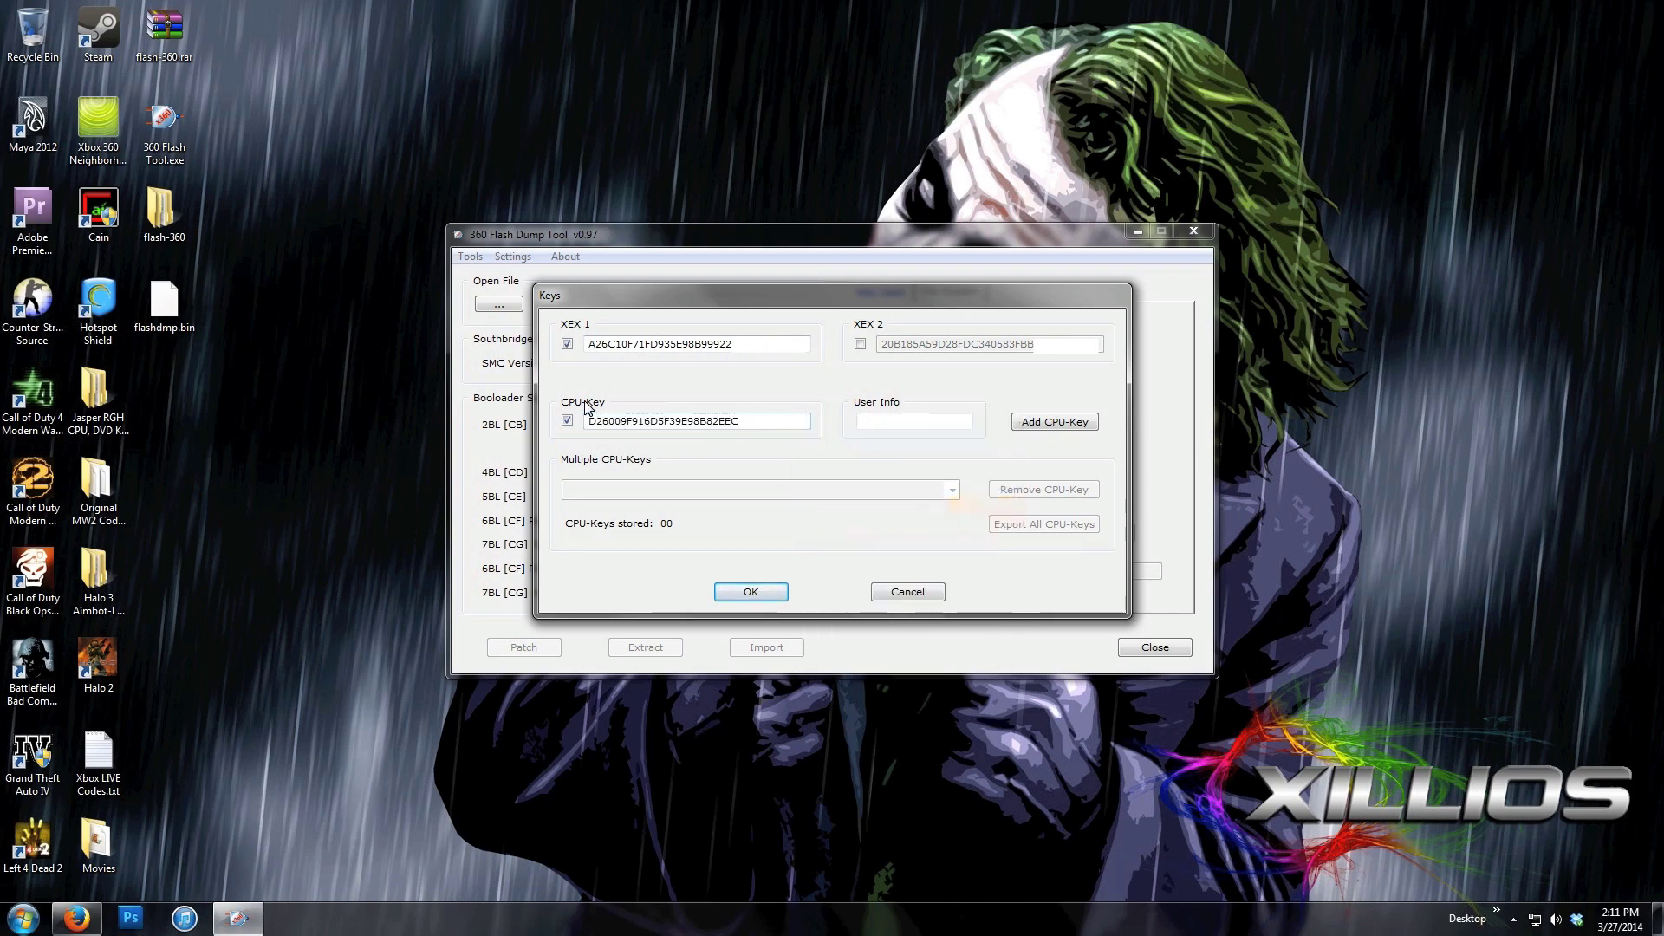
left_click(751, 592)
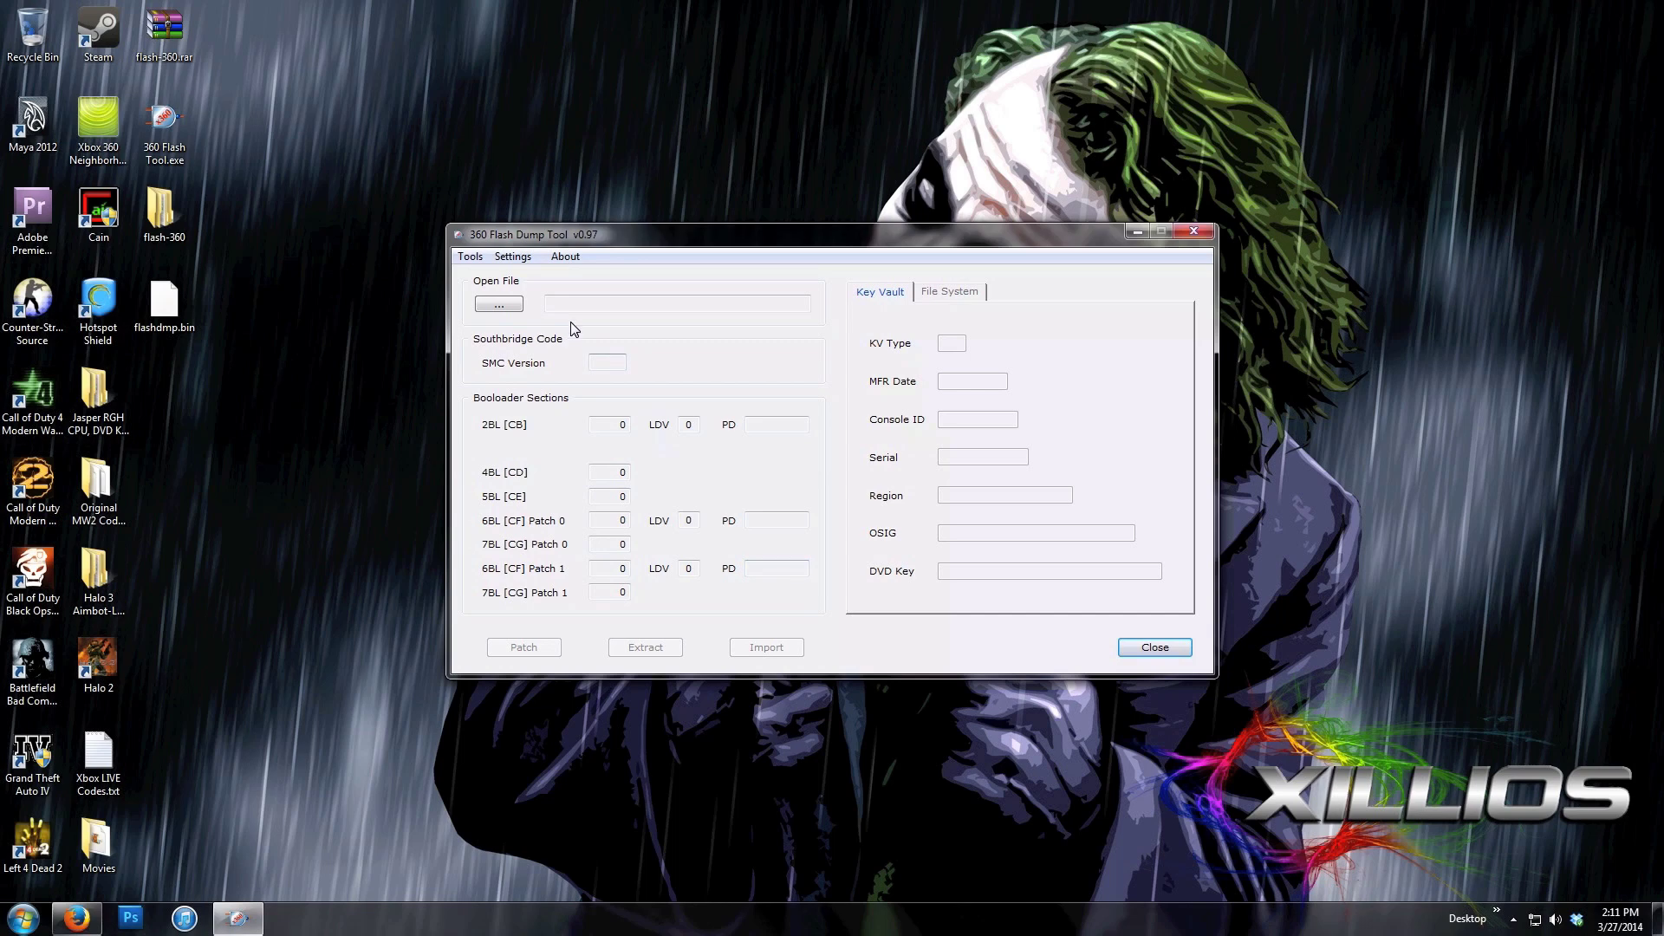
Load flashdmp.bin from the desktop into 360 Flash Dump Tool
left_click(507, 309)
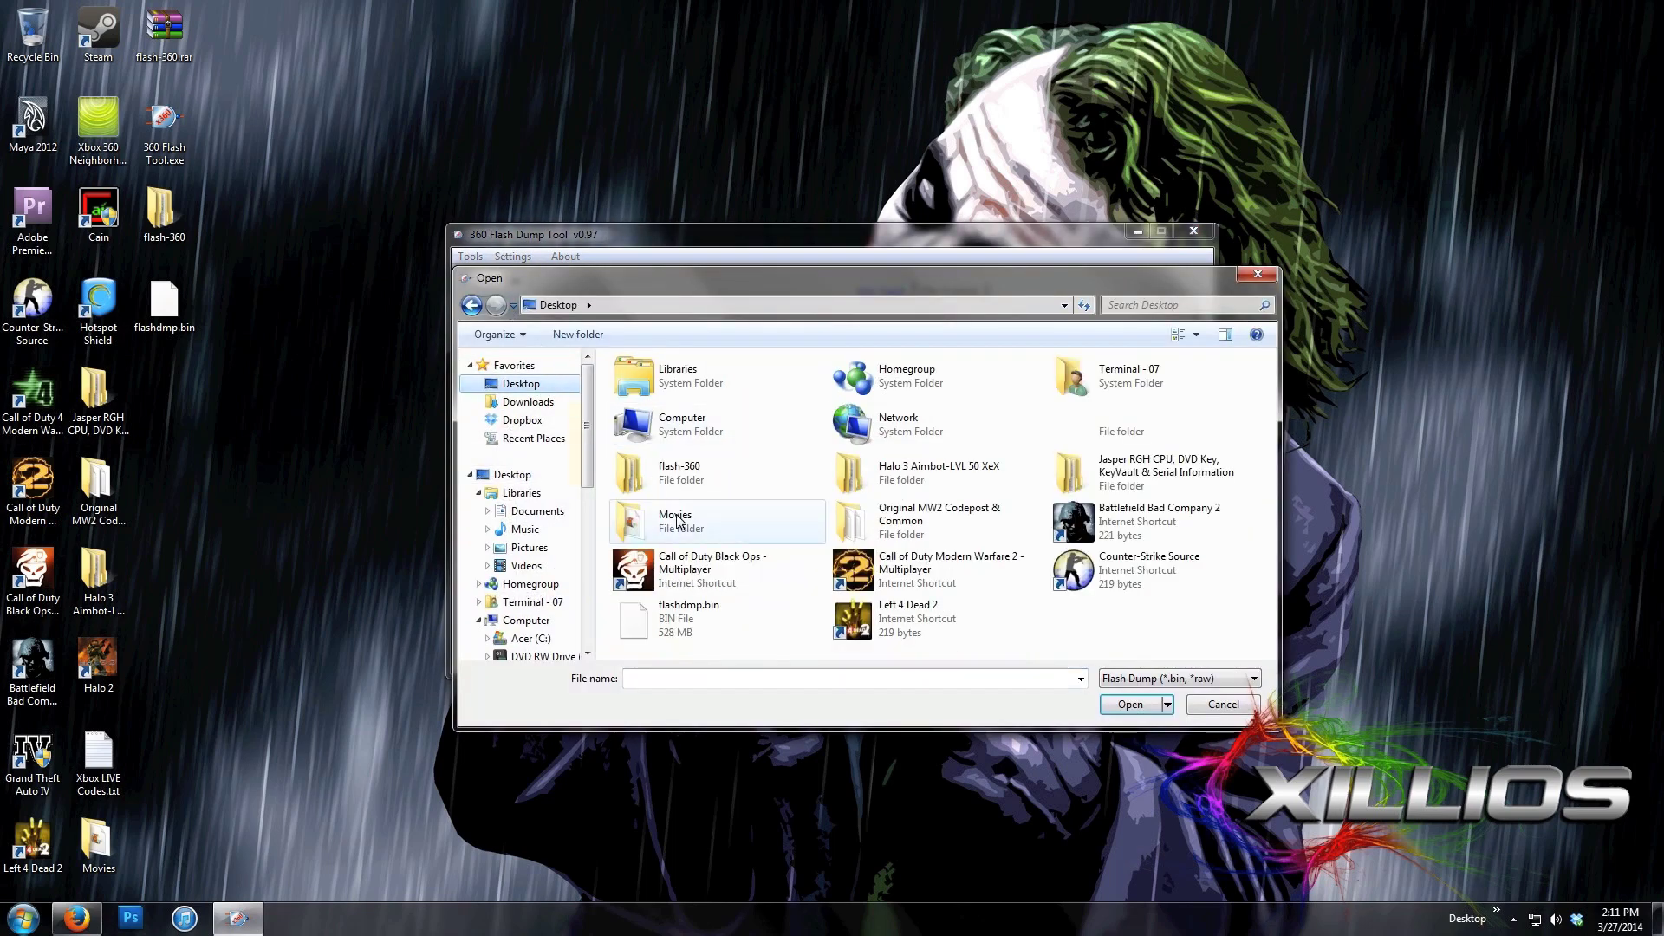
left_click(708, 624)
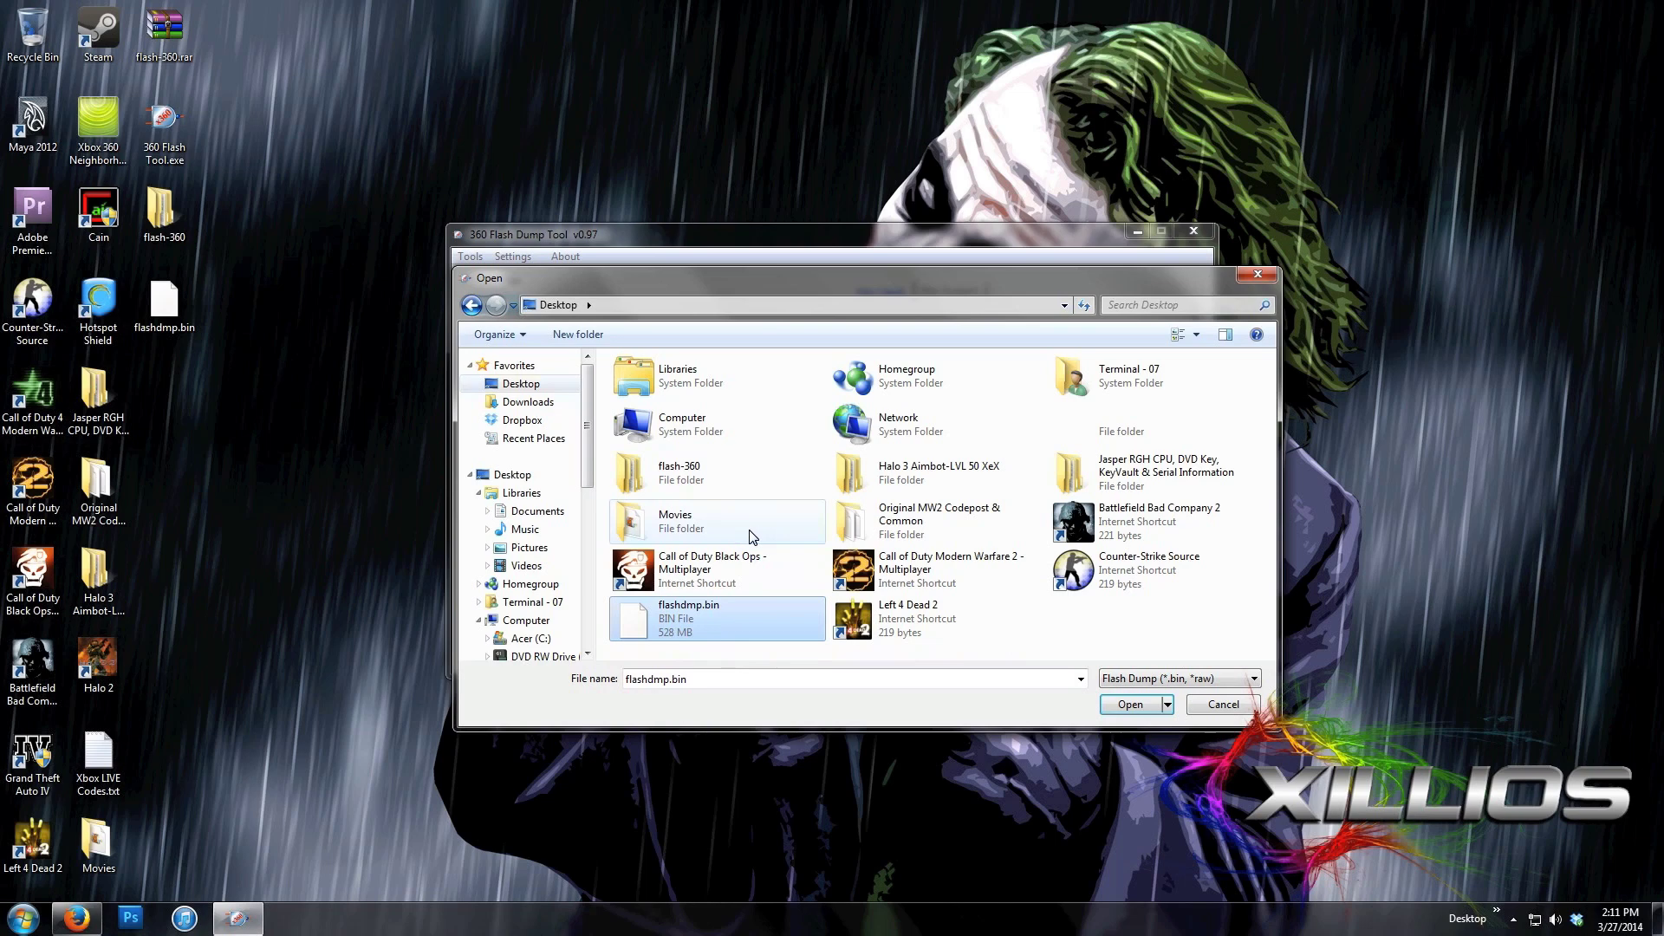
double_click(736, 617)
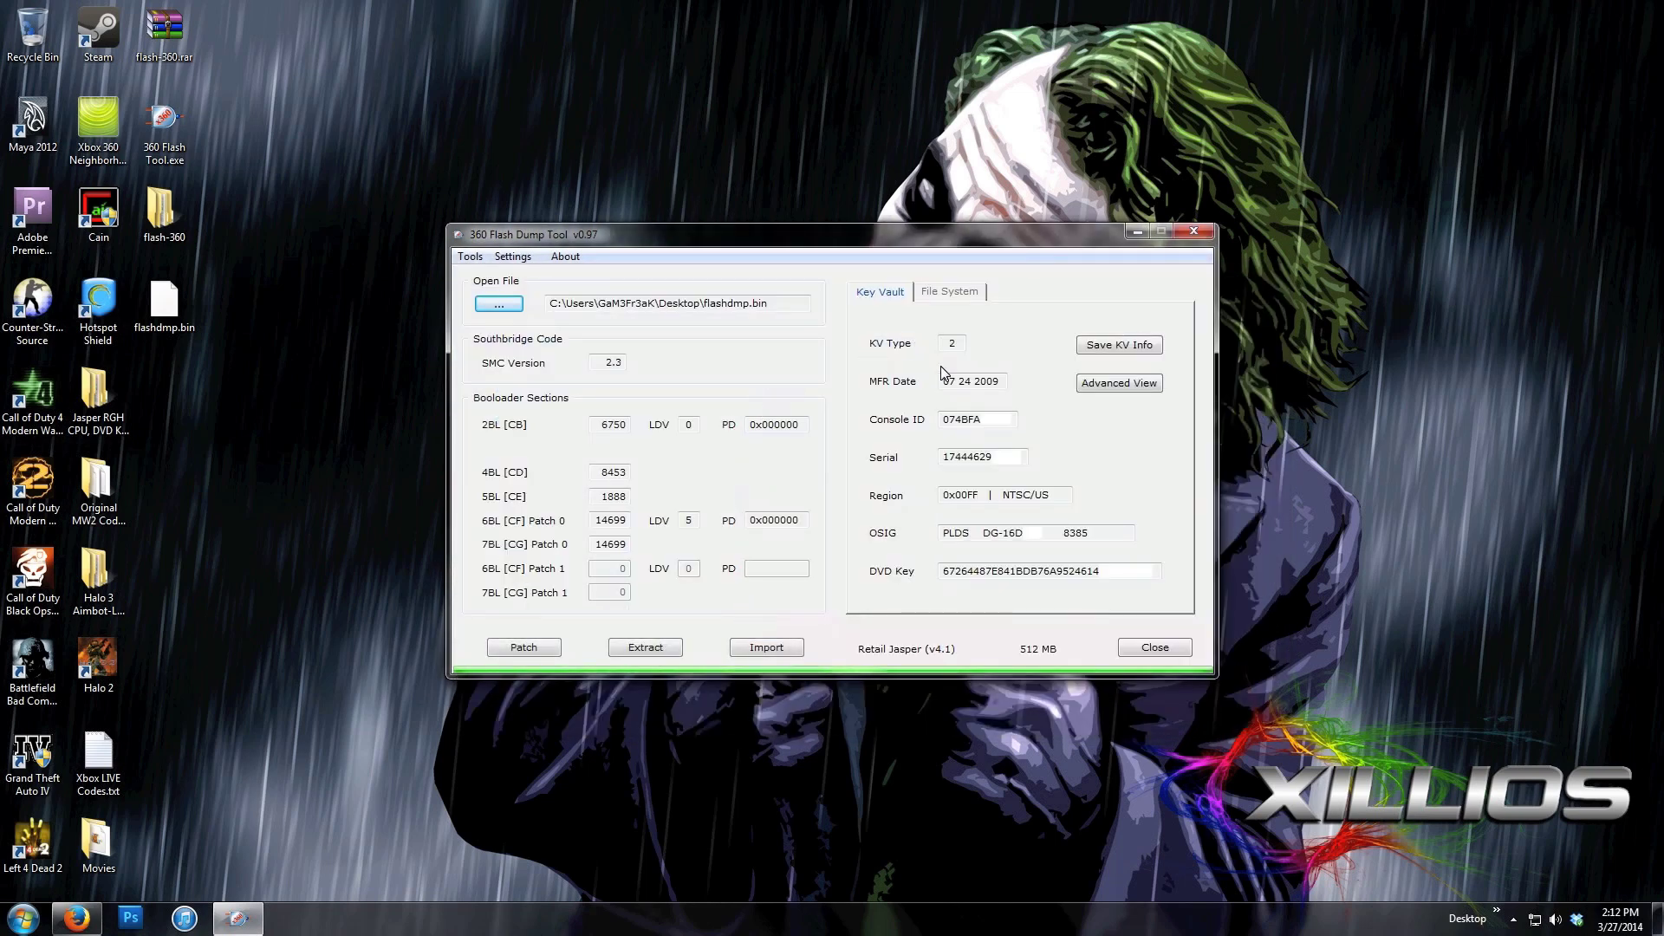
Extract only the Key Vault from the dump to the Desktop
left_click(650, 652)
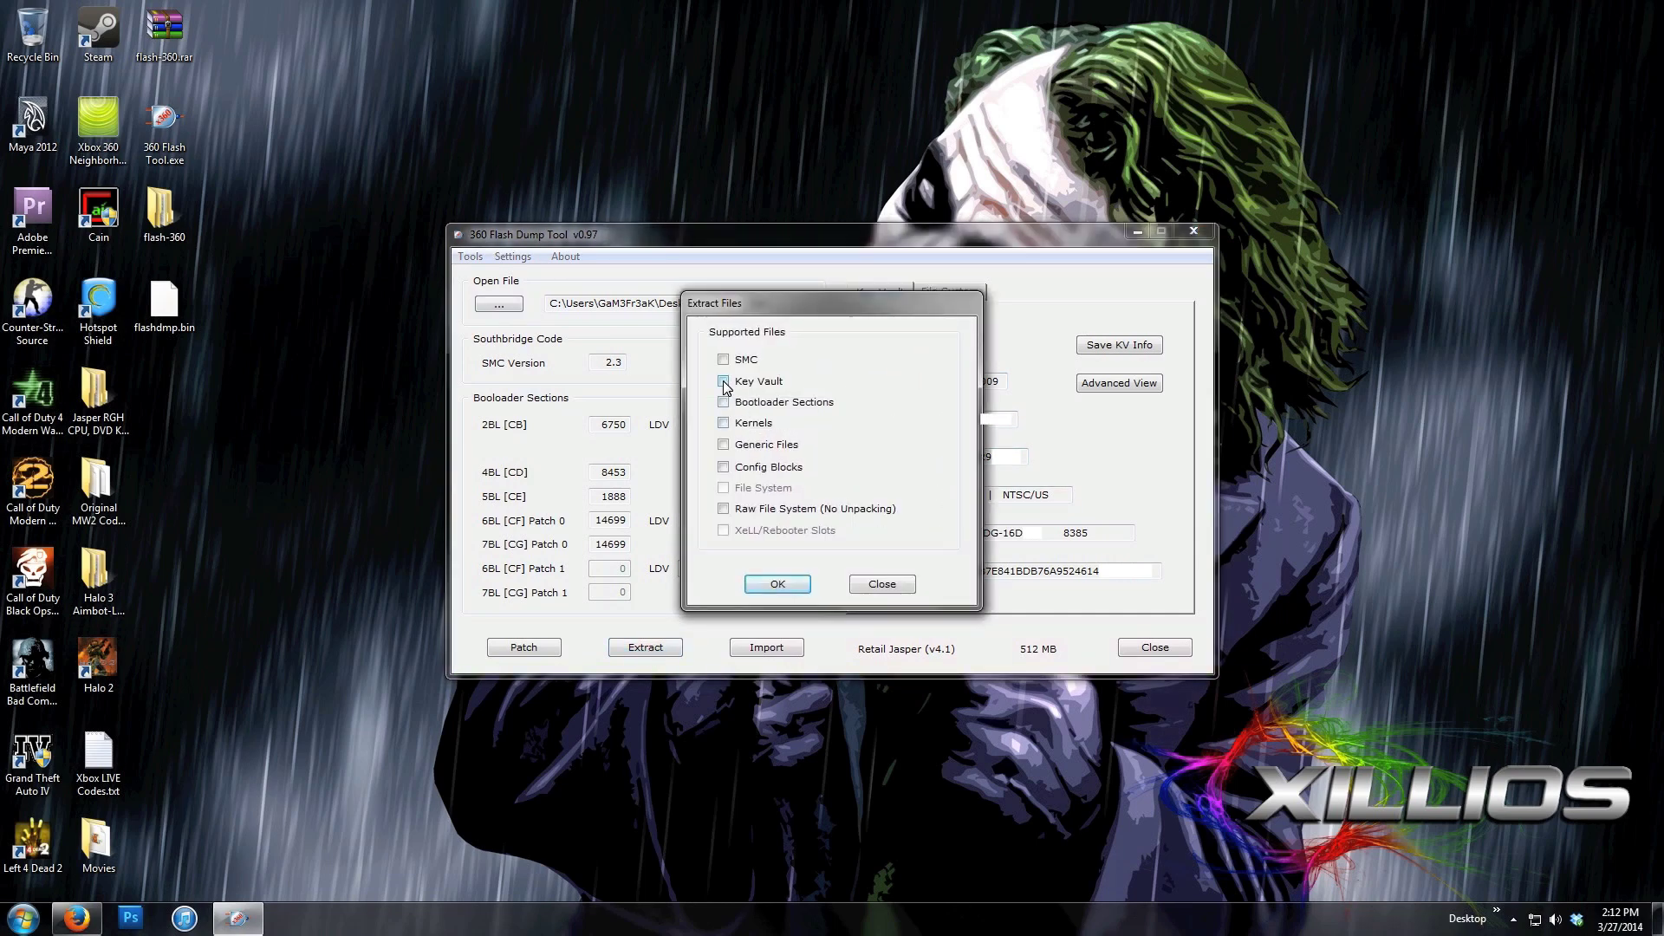
left_click(725, 384)
left_click(780, 586)
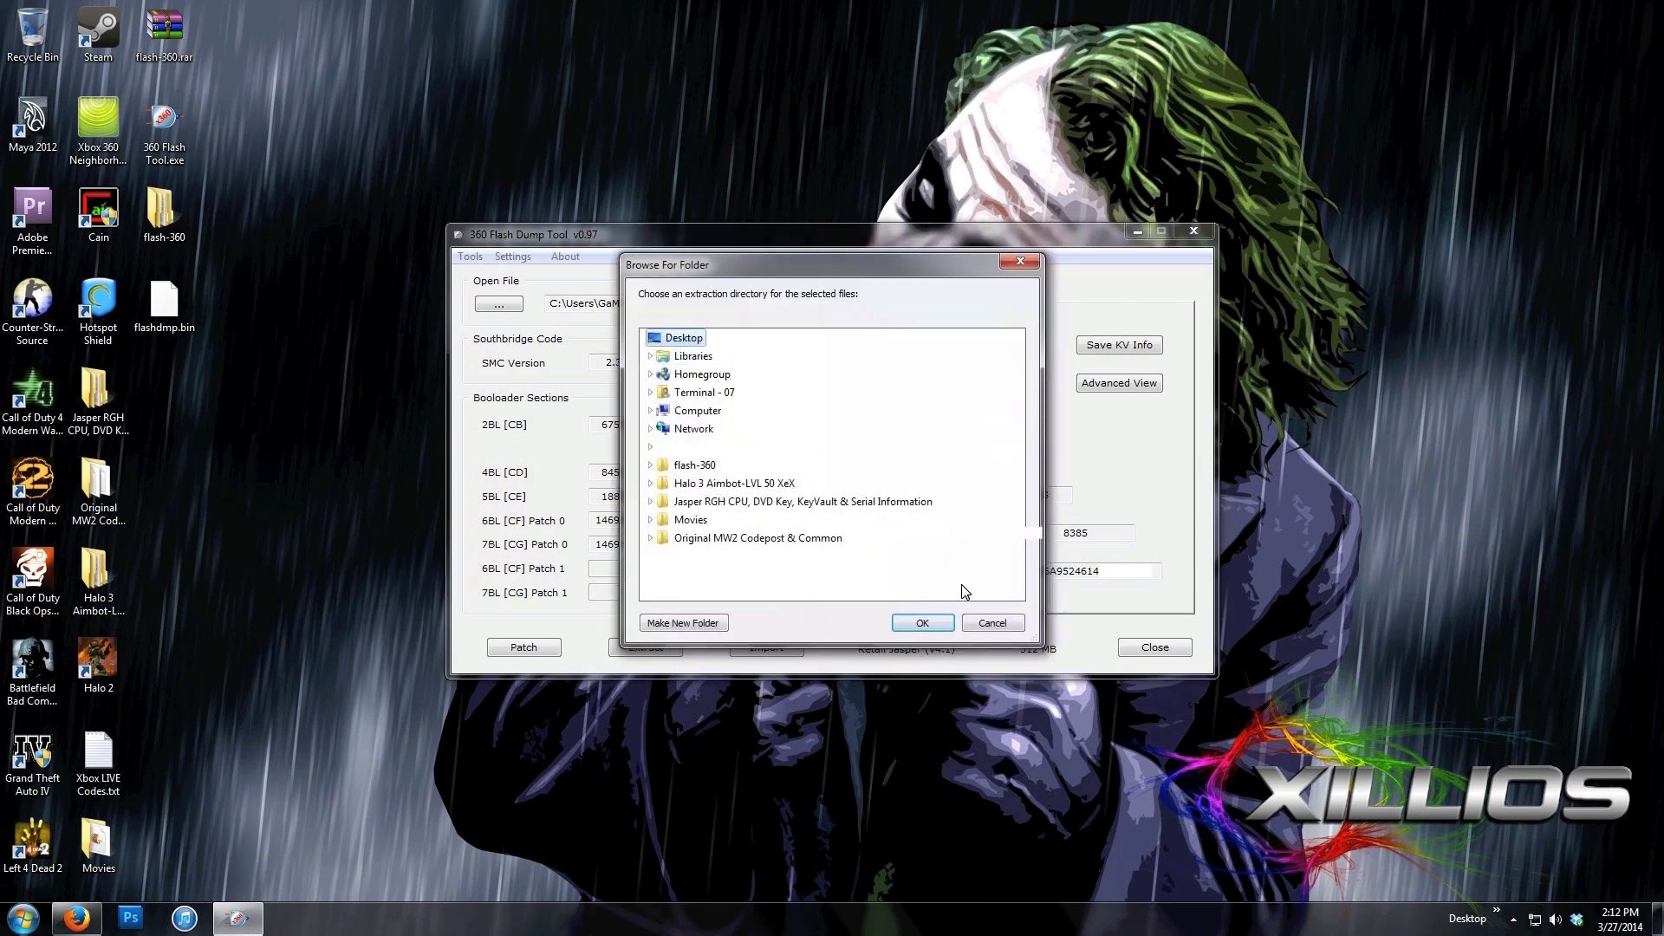
left_click(923, 622)
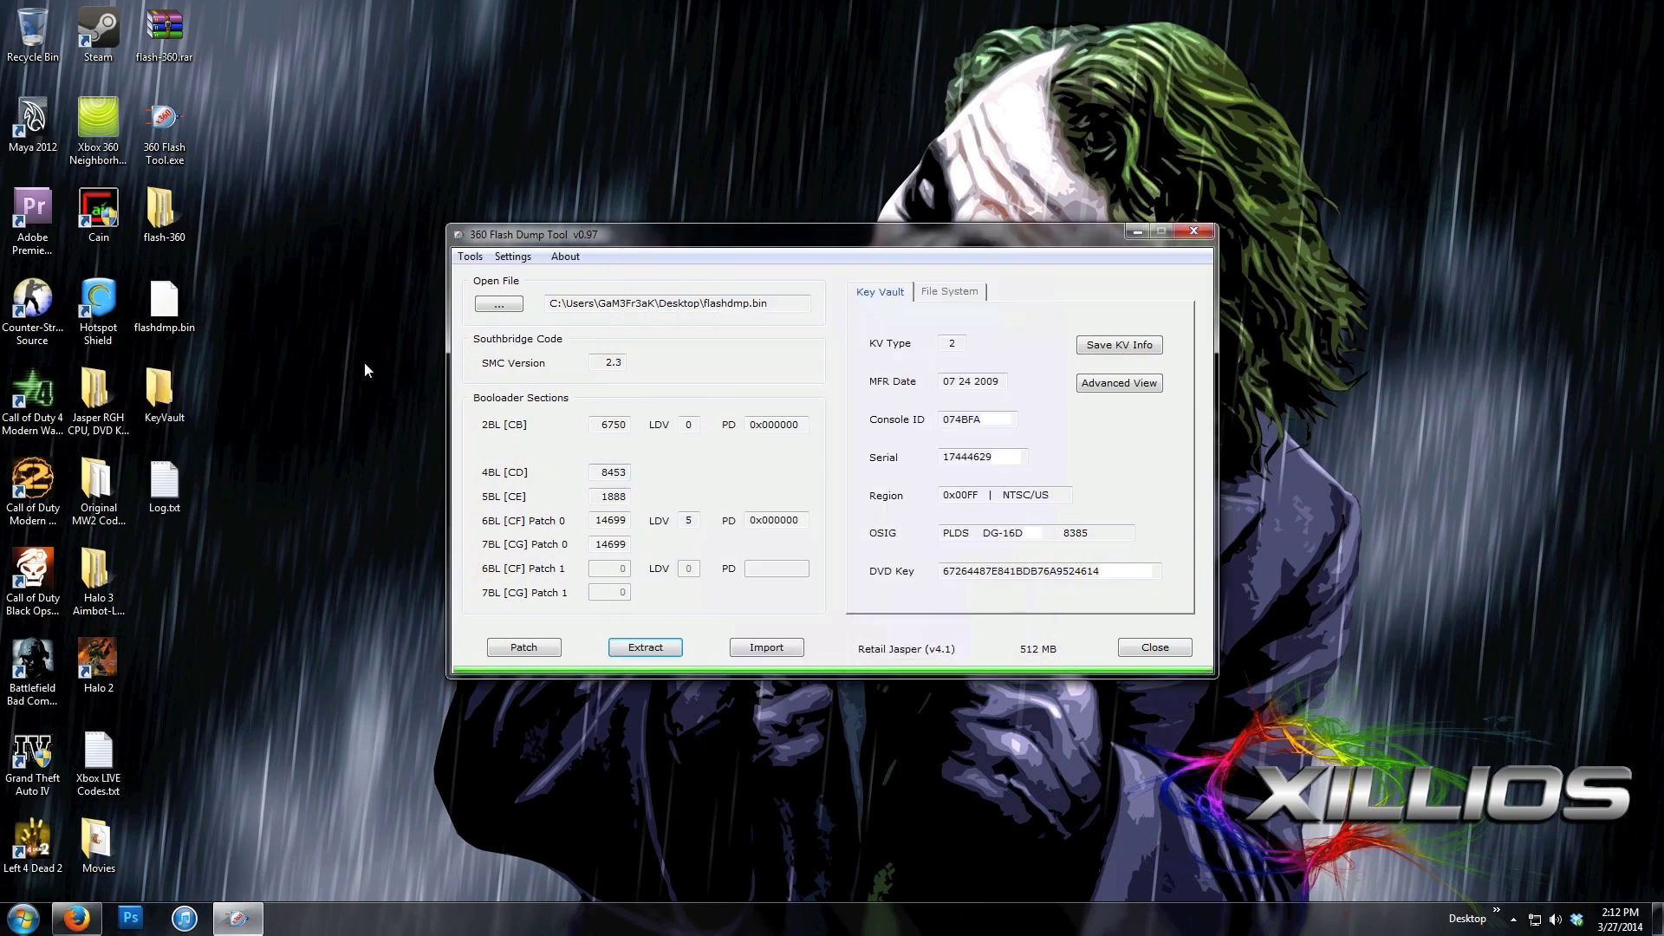
Open the KeyVault folder and delete KV_enc.bin
double_click(167, 392)
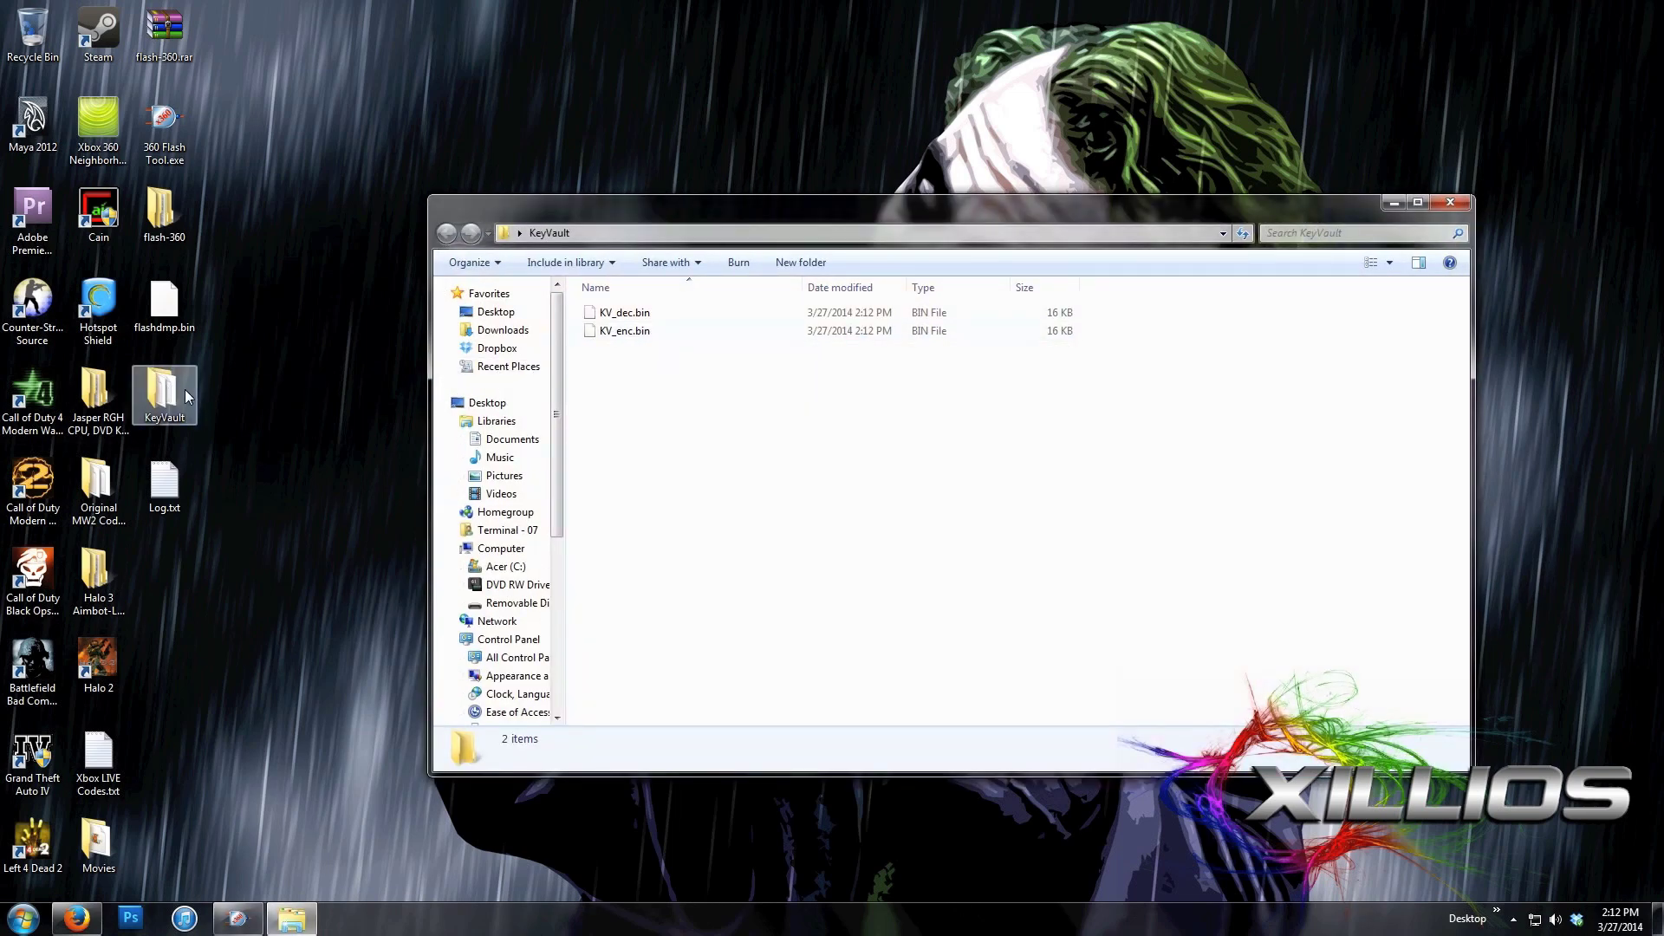
left_click(659, 330)
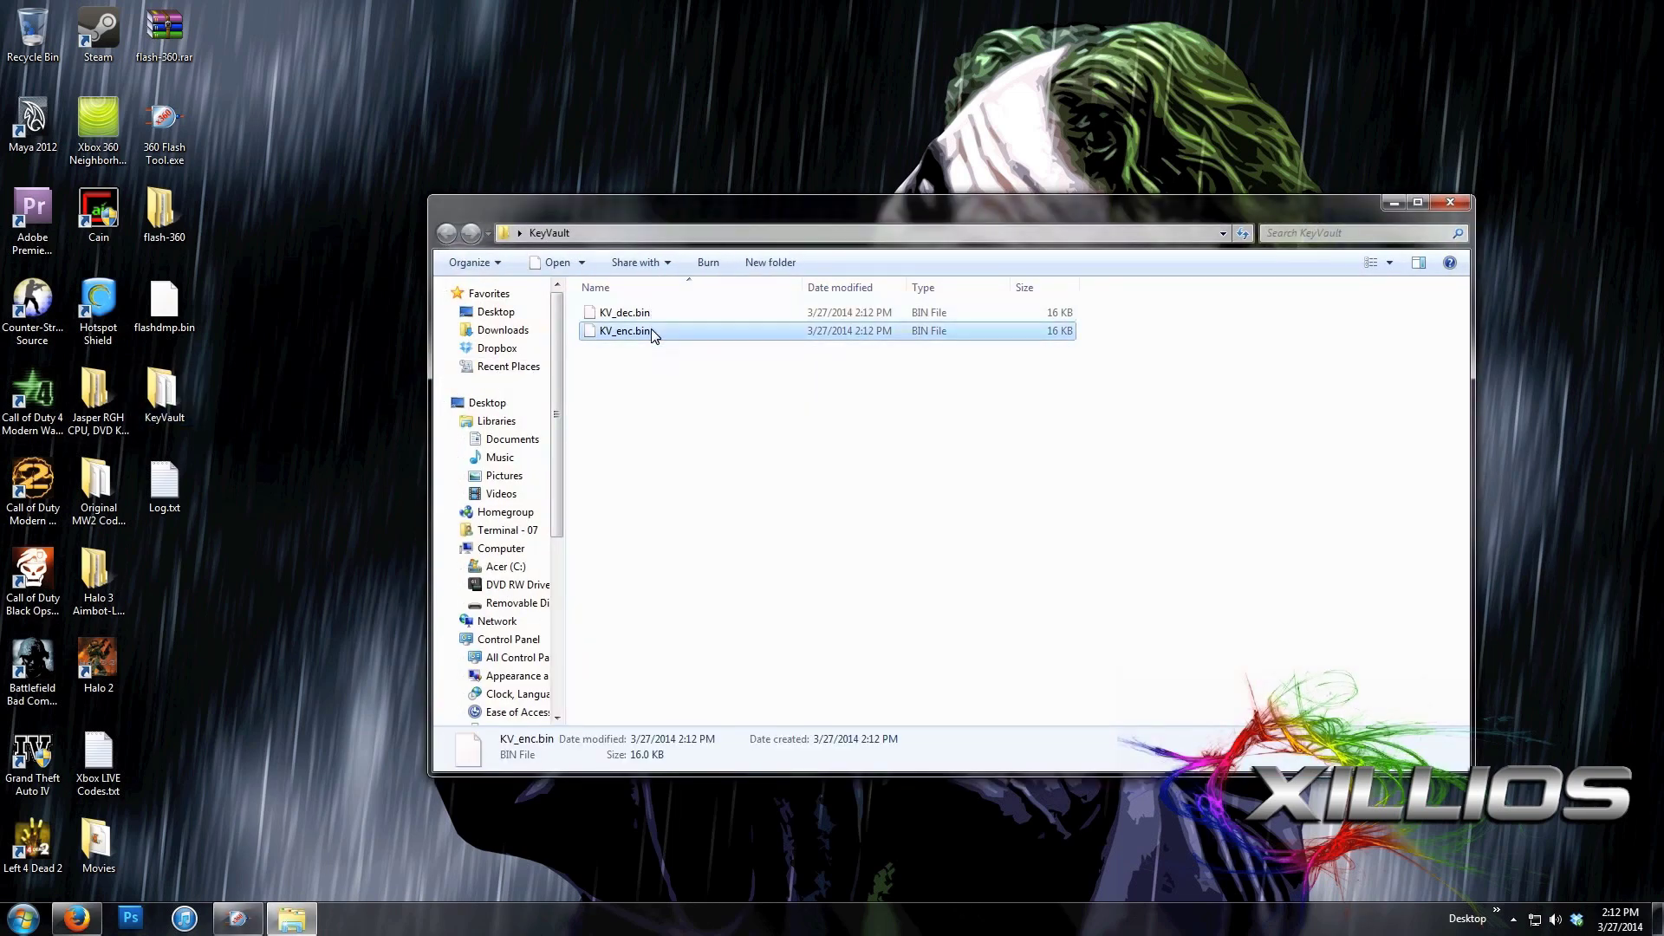
right_click(652, 329)
left_click(725, 741)
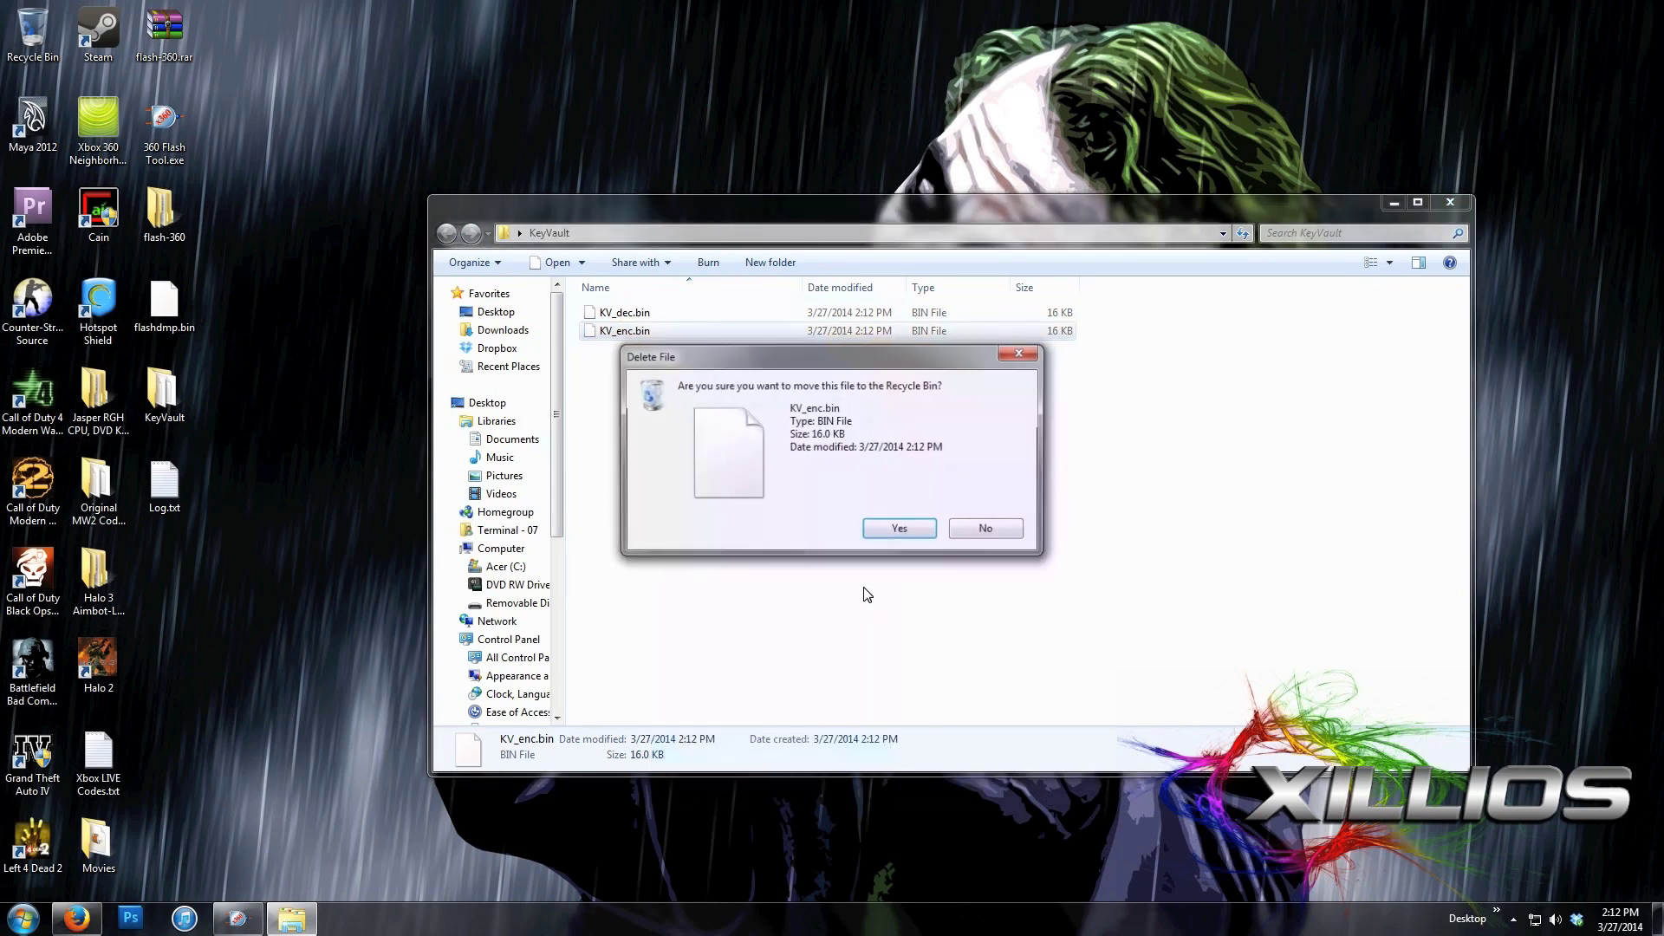
Rename KV_dec.bin to KV.bin by removing "_dec" from the name
left_click(898, 531)
left_click(633, 315)
left_click(636, 316)
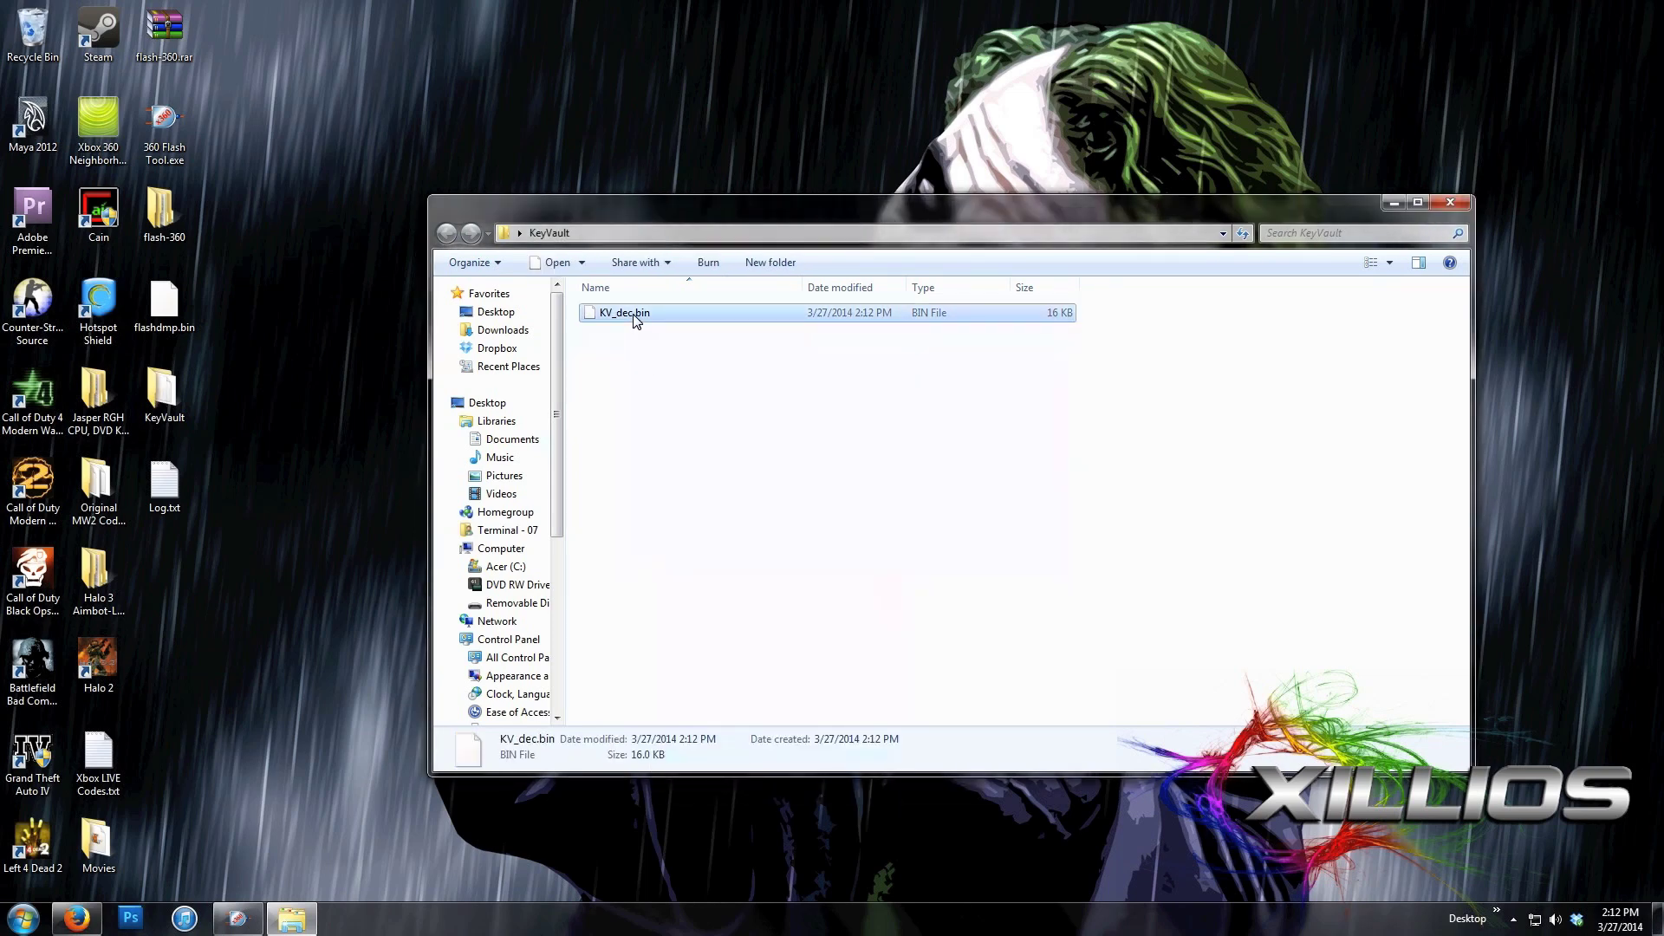
left_click(634, 314)
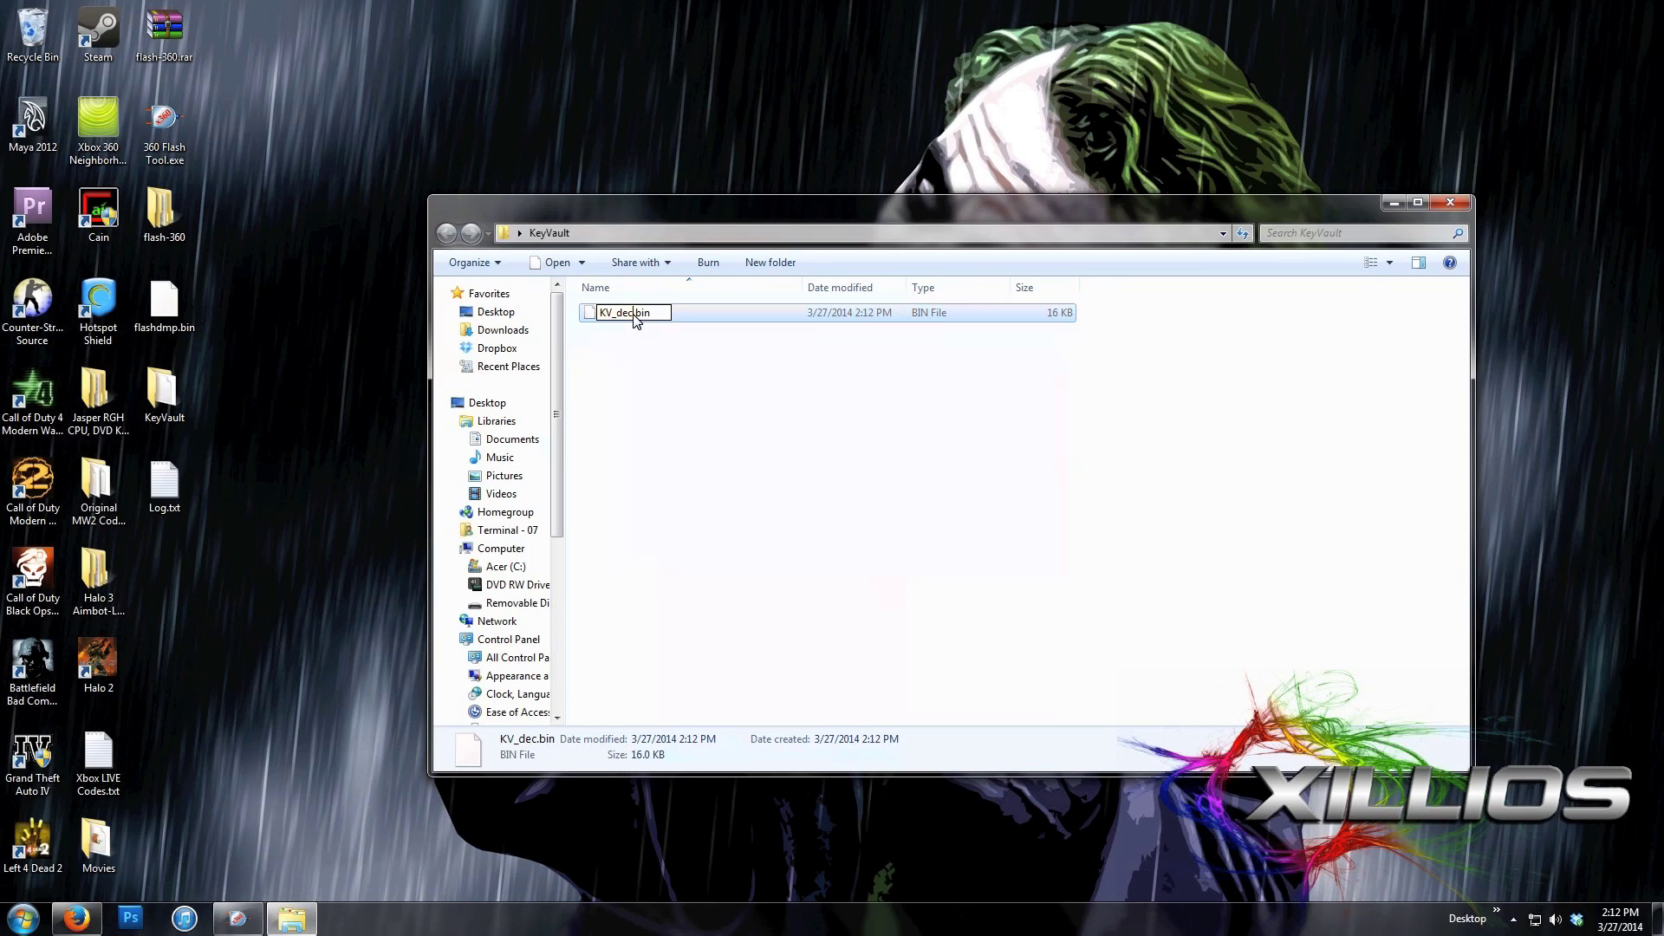
key("BackSpace")
key("BackSpace")
key("BackSpace")
key("BackSpace")
key("Return")
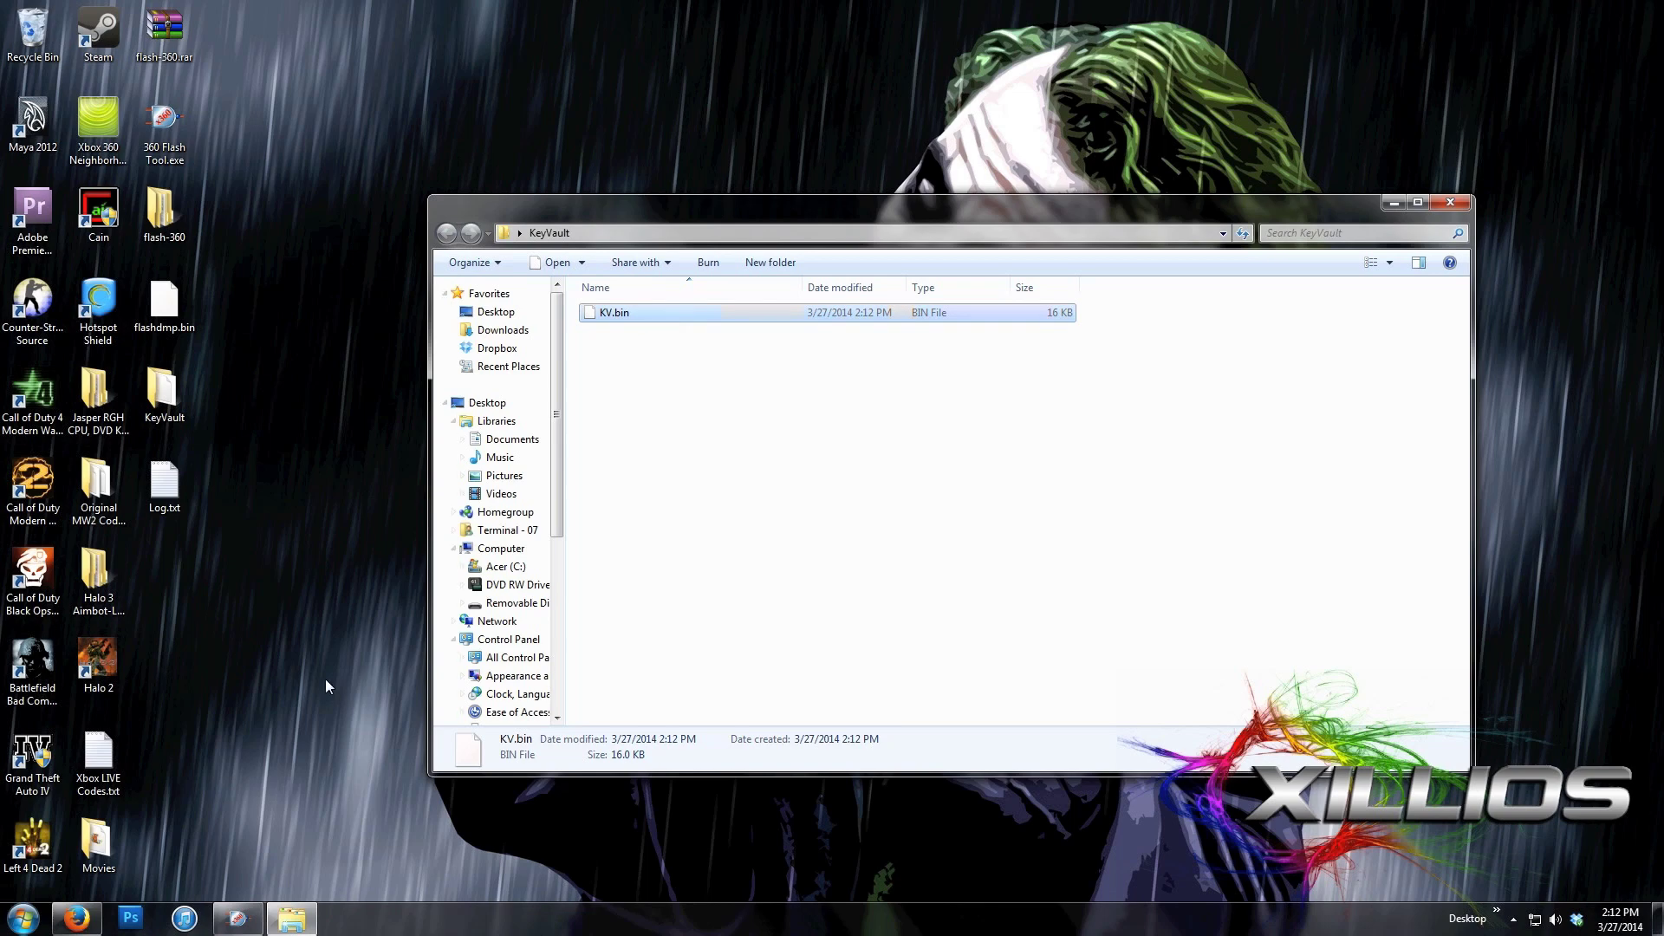
left_click(5, 932)
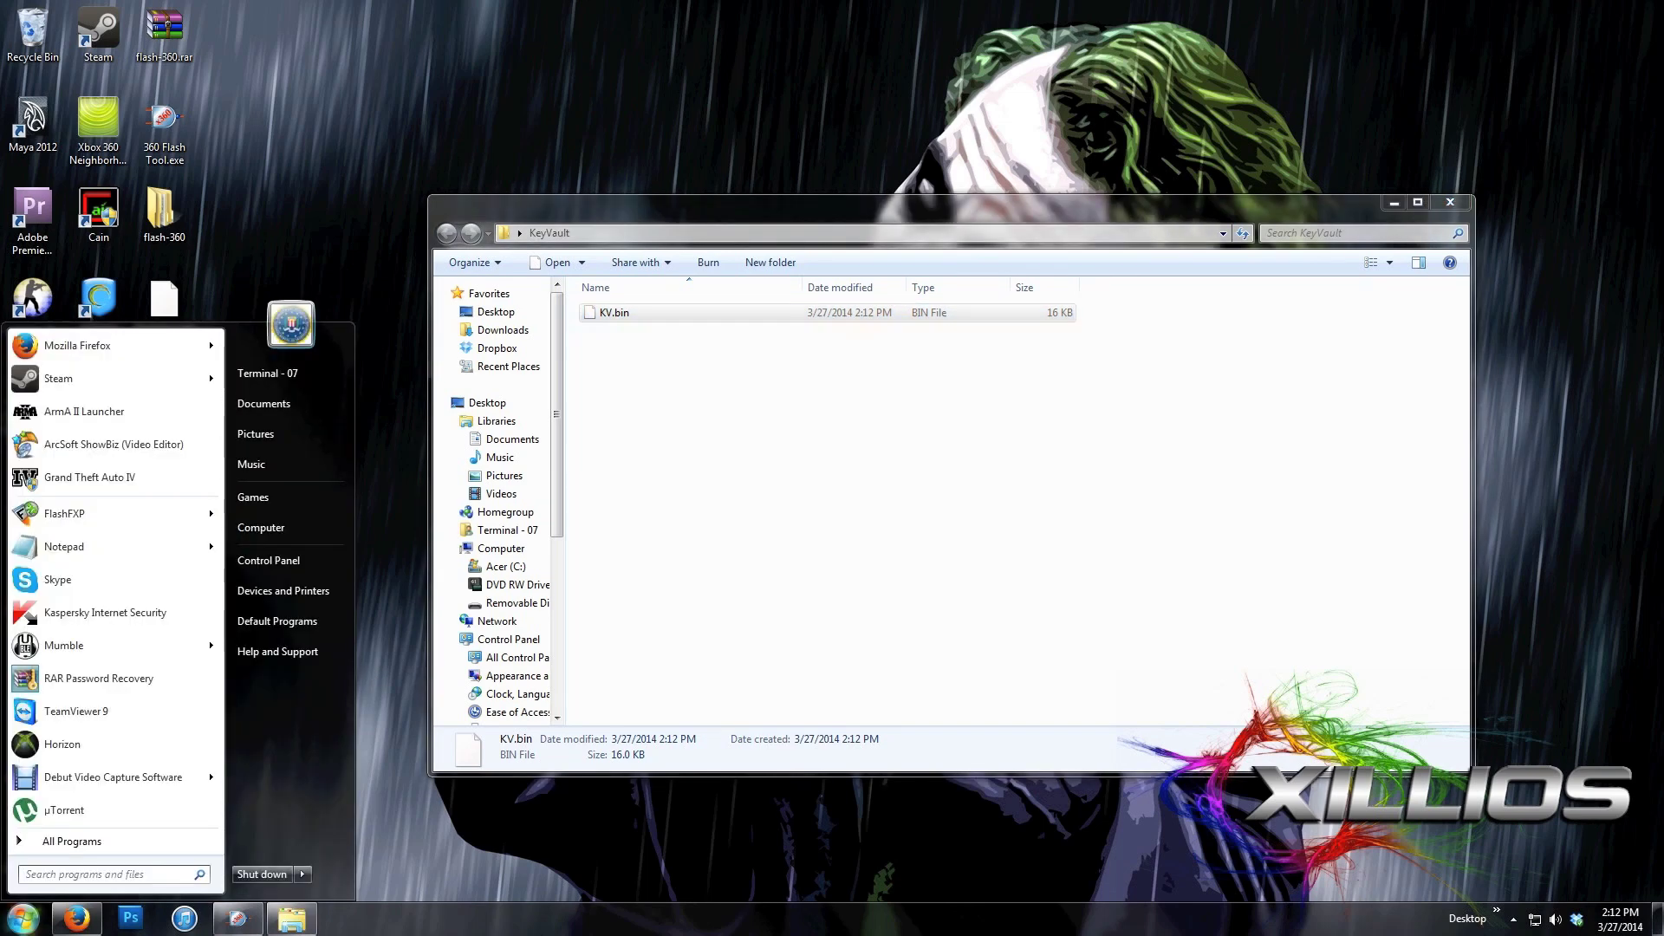
Launch HxD and open KV.bin by dragging it from the KeyVault folder
left_click(4, 931)
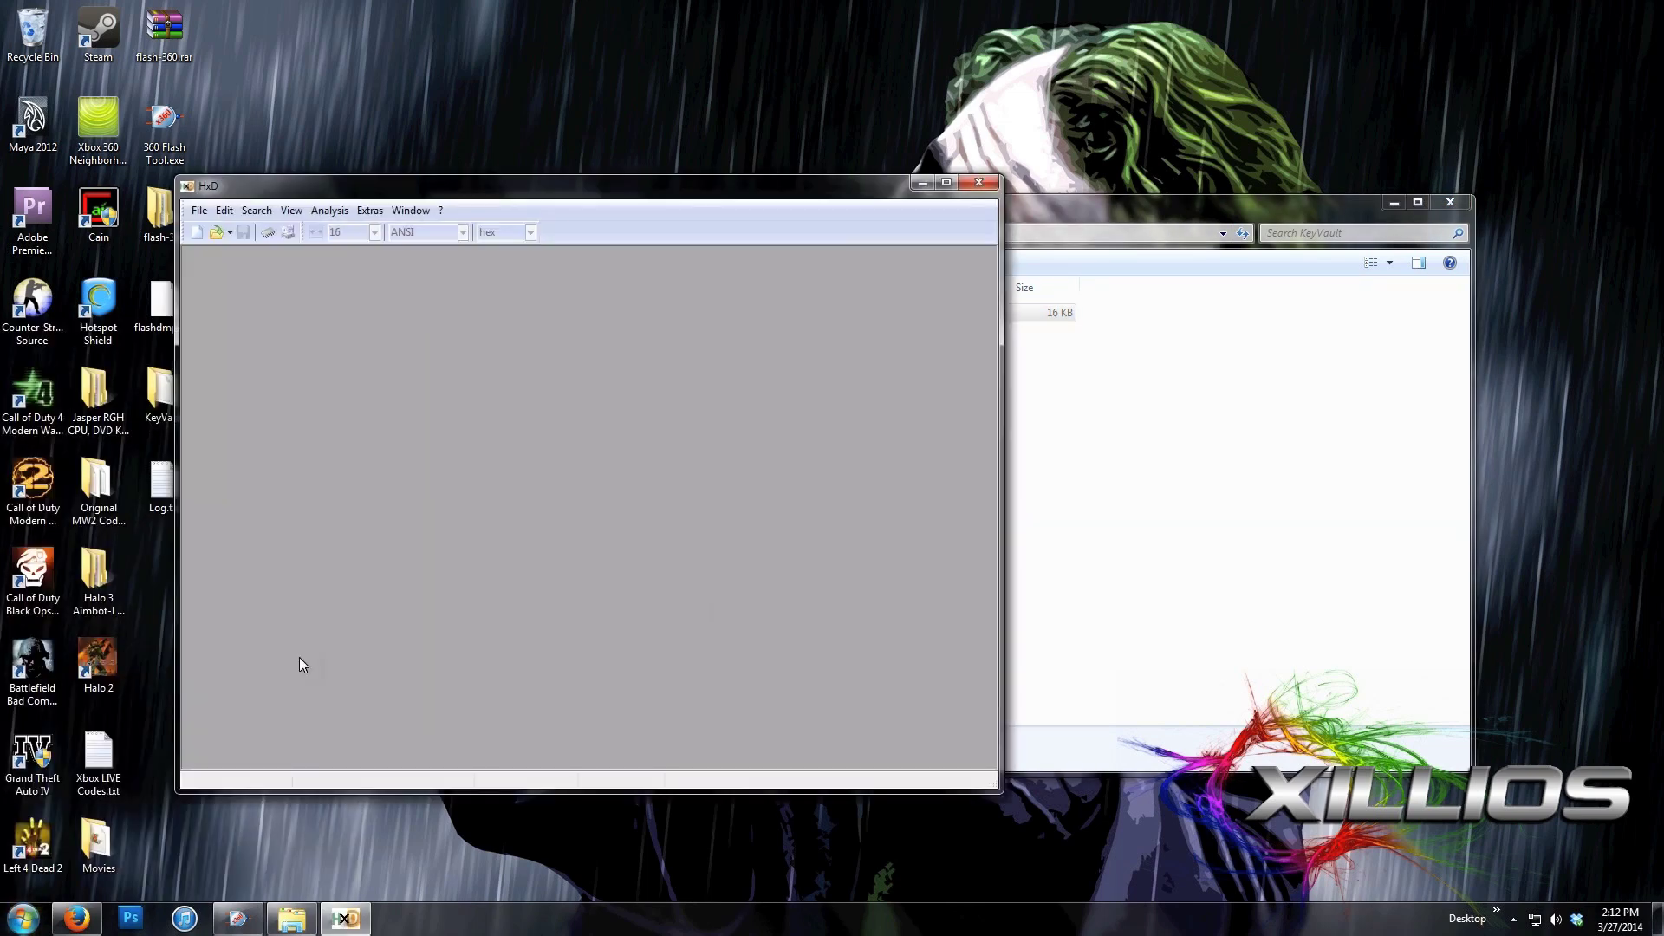
left_click(1136, 387)
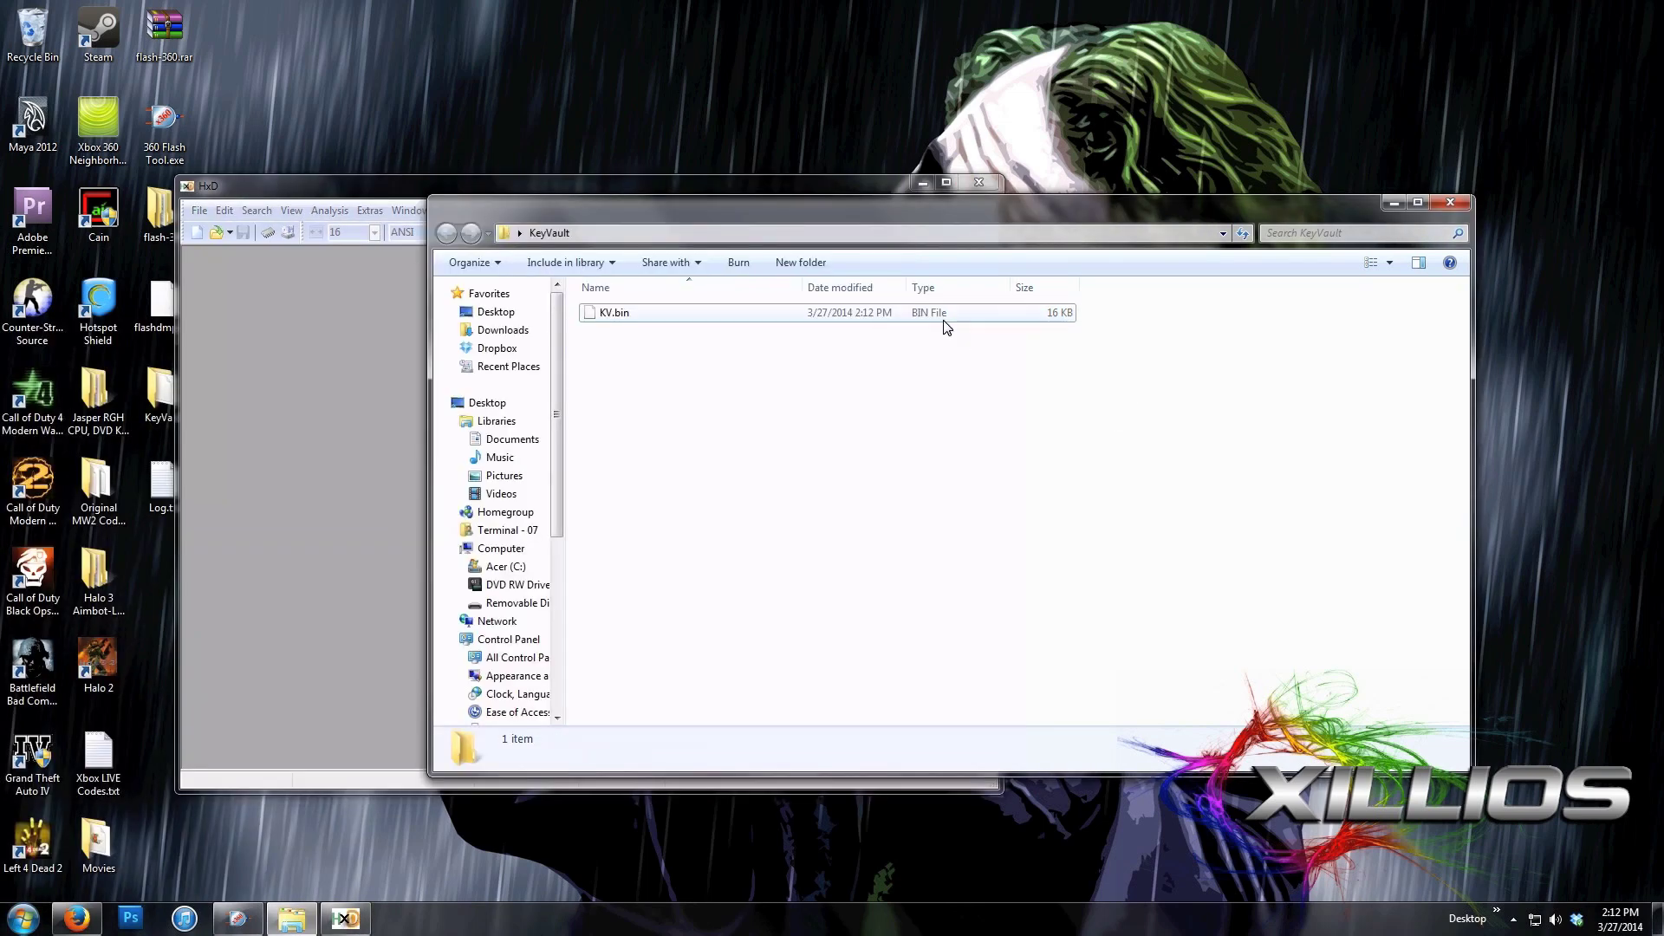
left_click(665, 319)
left_click_drag(663, 319, 536, 320)
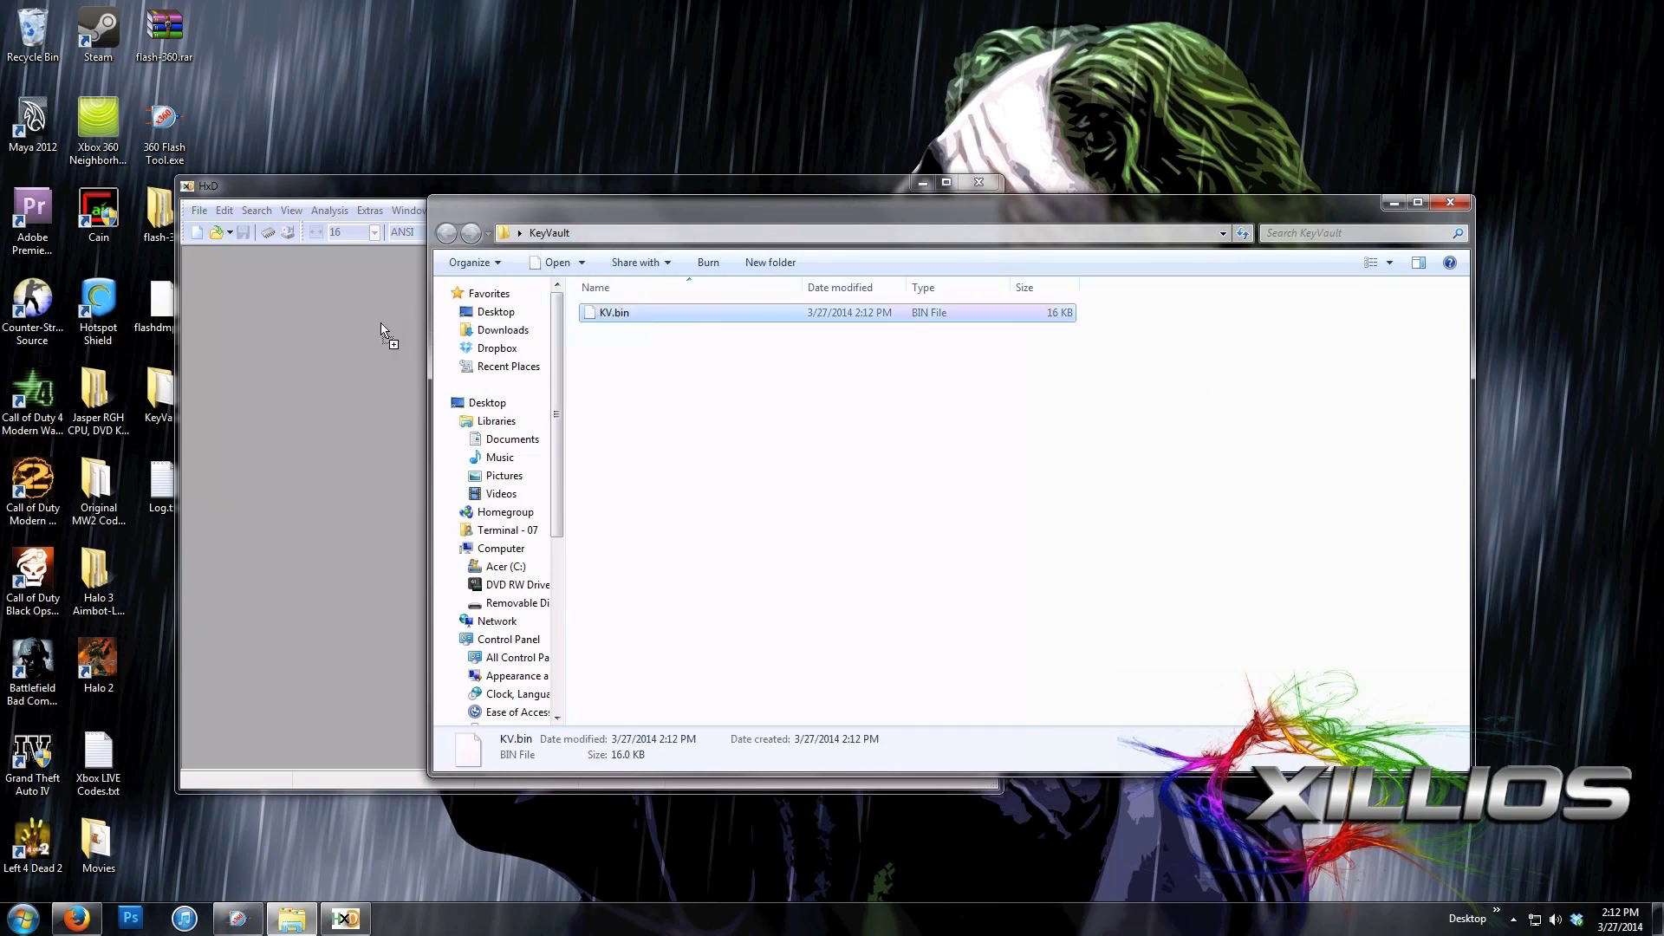
left_click_drag(381, 323, 383, 324)
left_click(635, 339)
Copy the serial bytes at offsets B0–BB, then close HxD
left_click(614, 408)
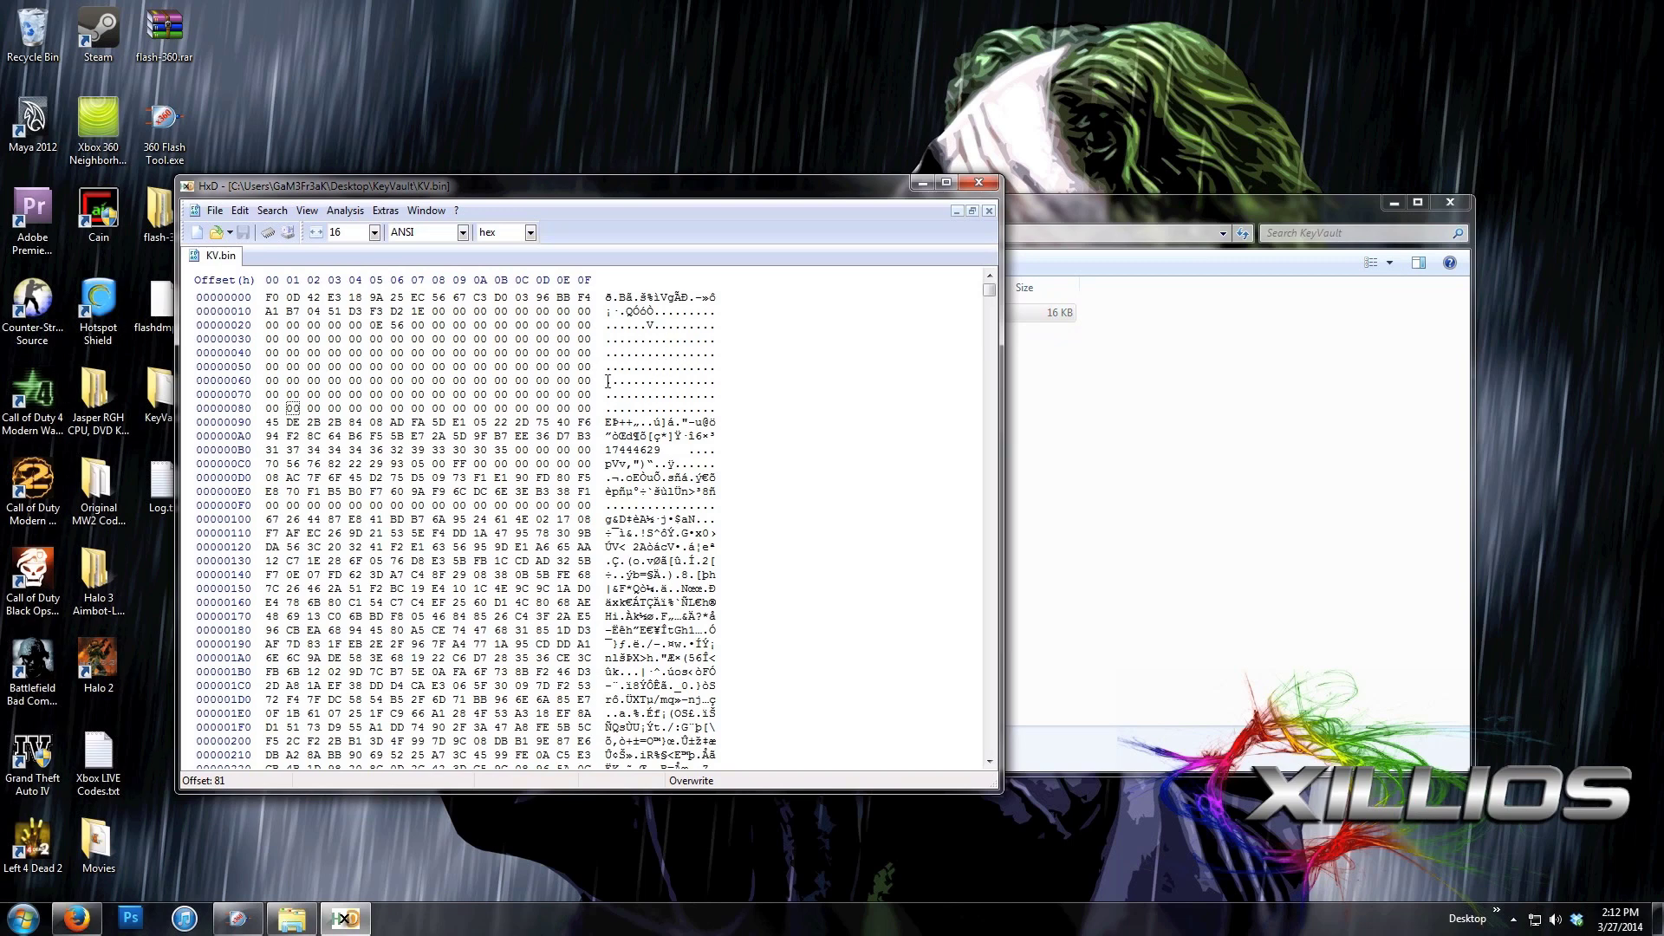
left_click(607, 450)
left_click_drag(607, 449, 689, 455)
right_click(674, 450)
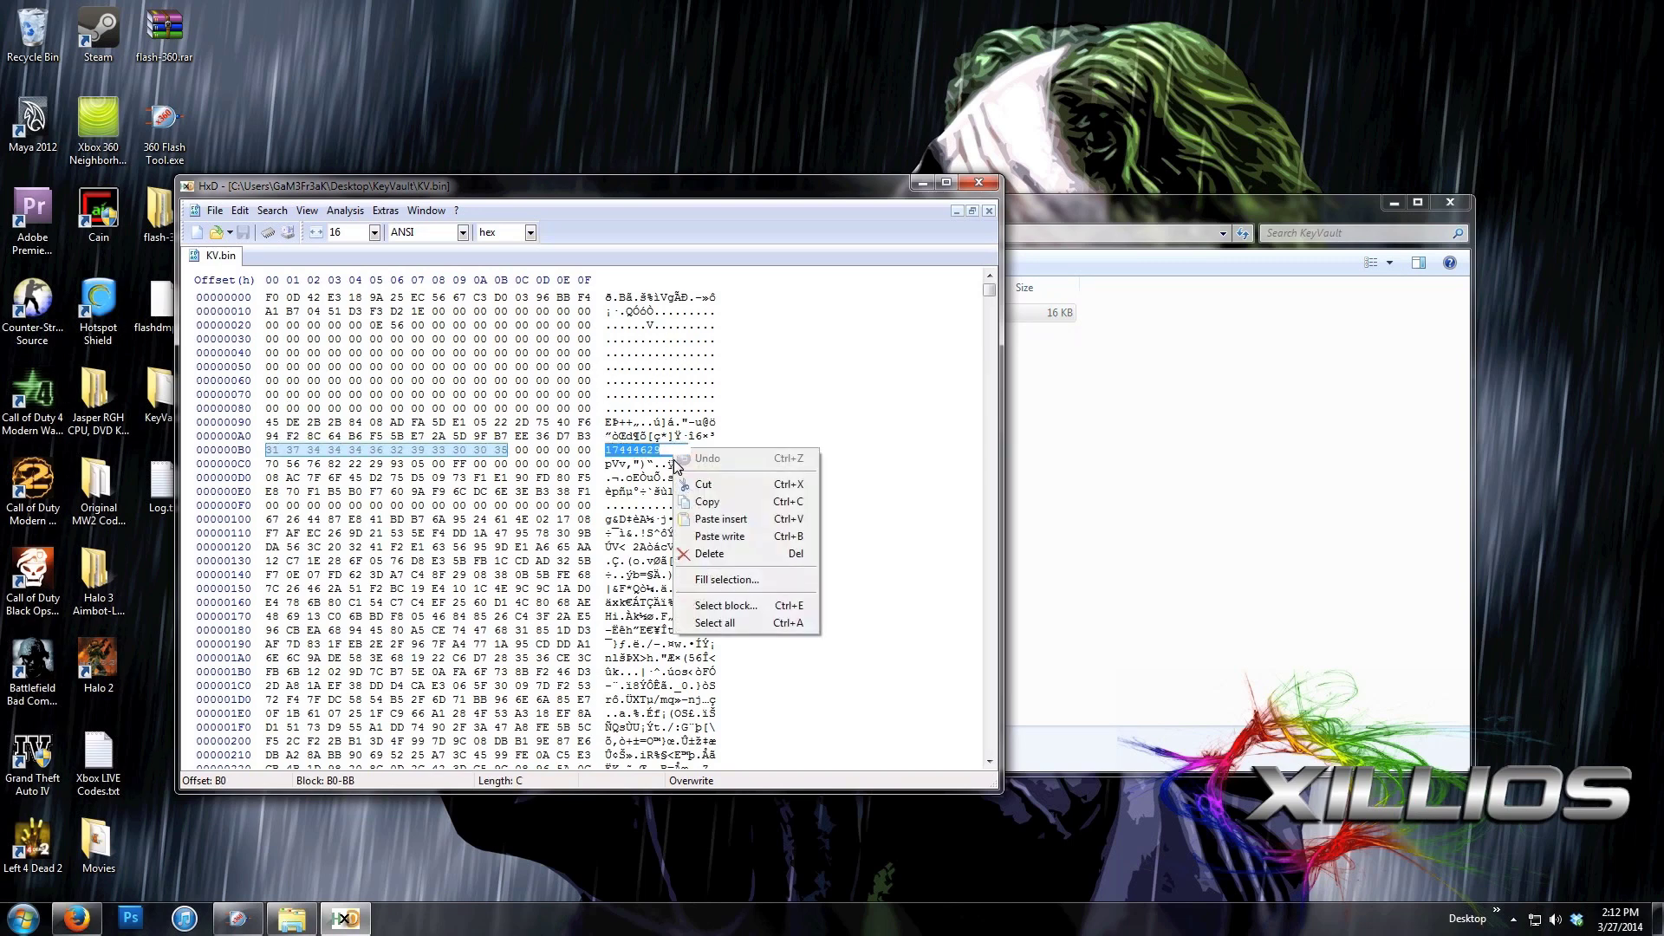
left_click(715, 503)
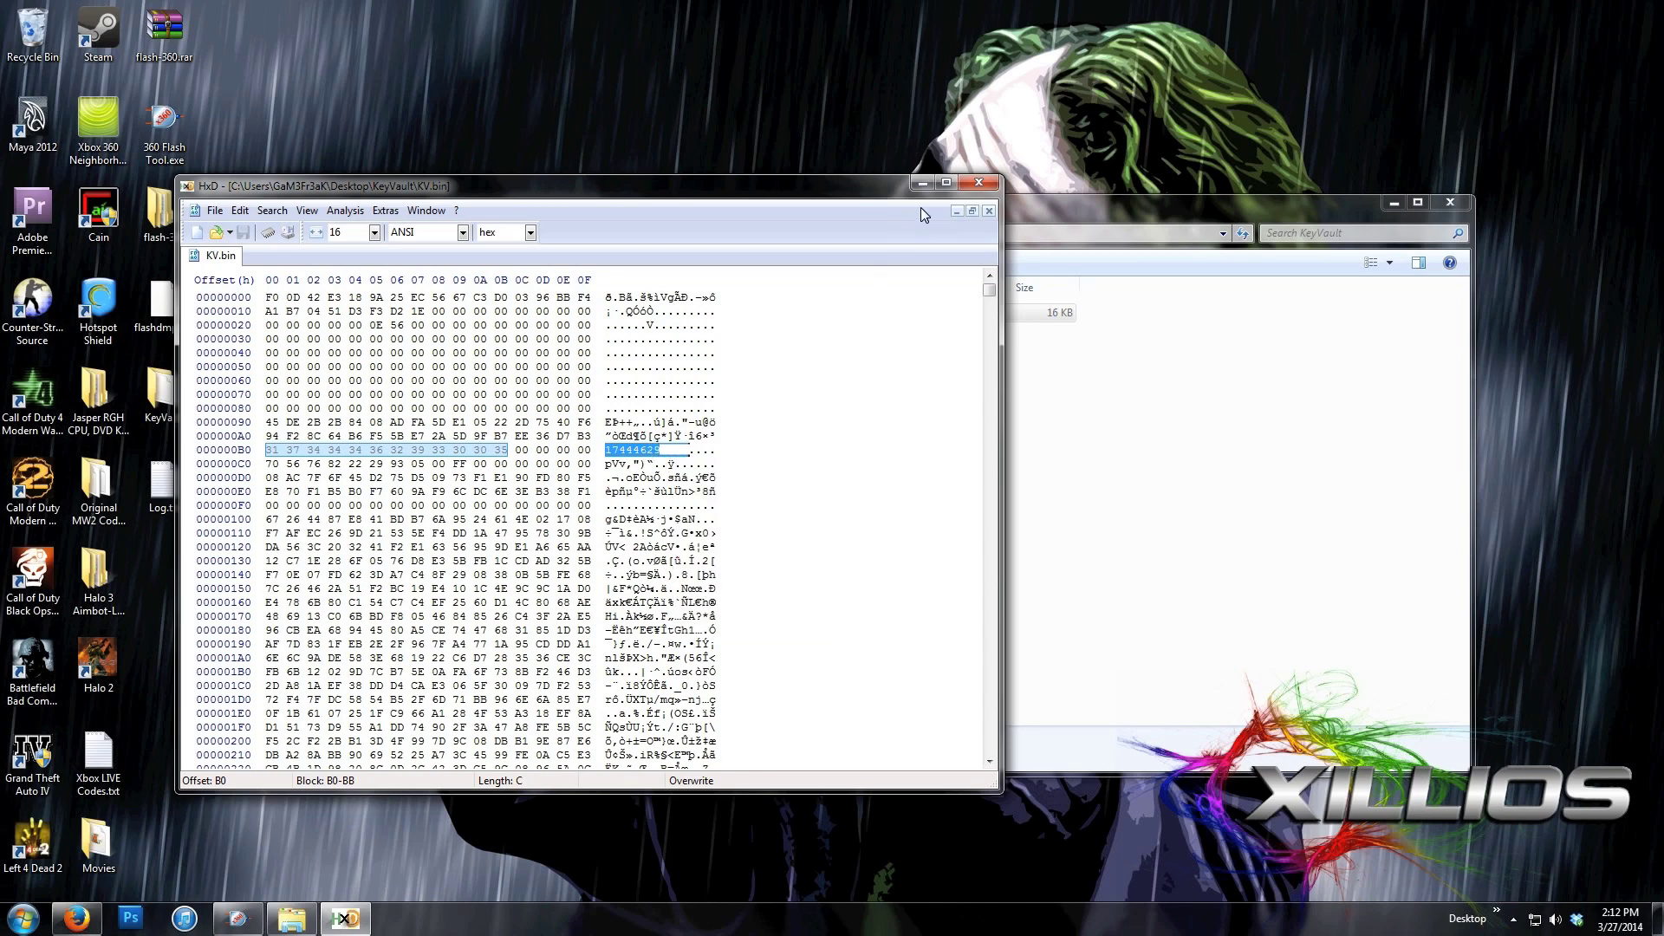
left_click(979, 183)
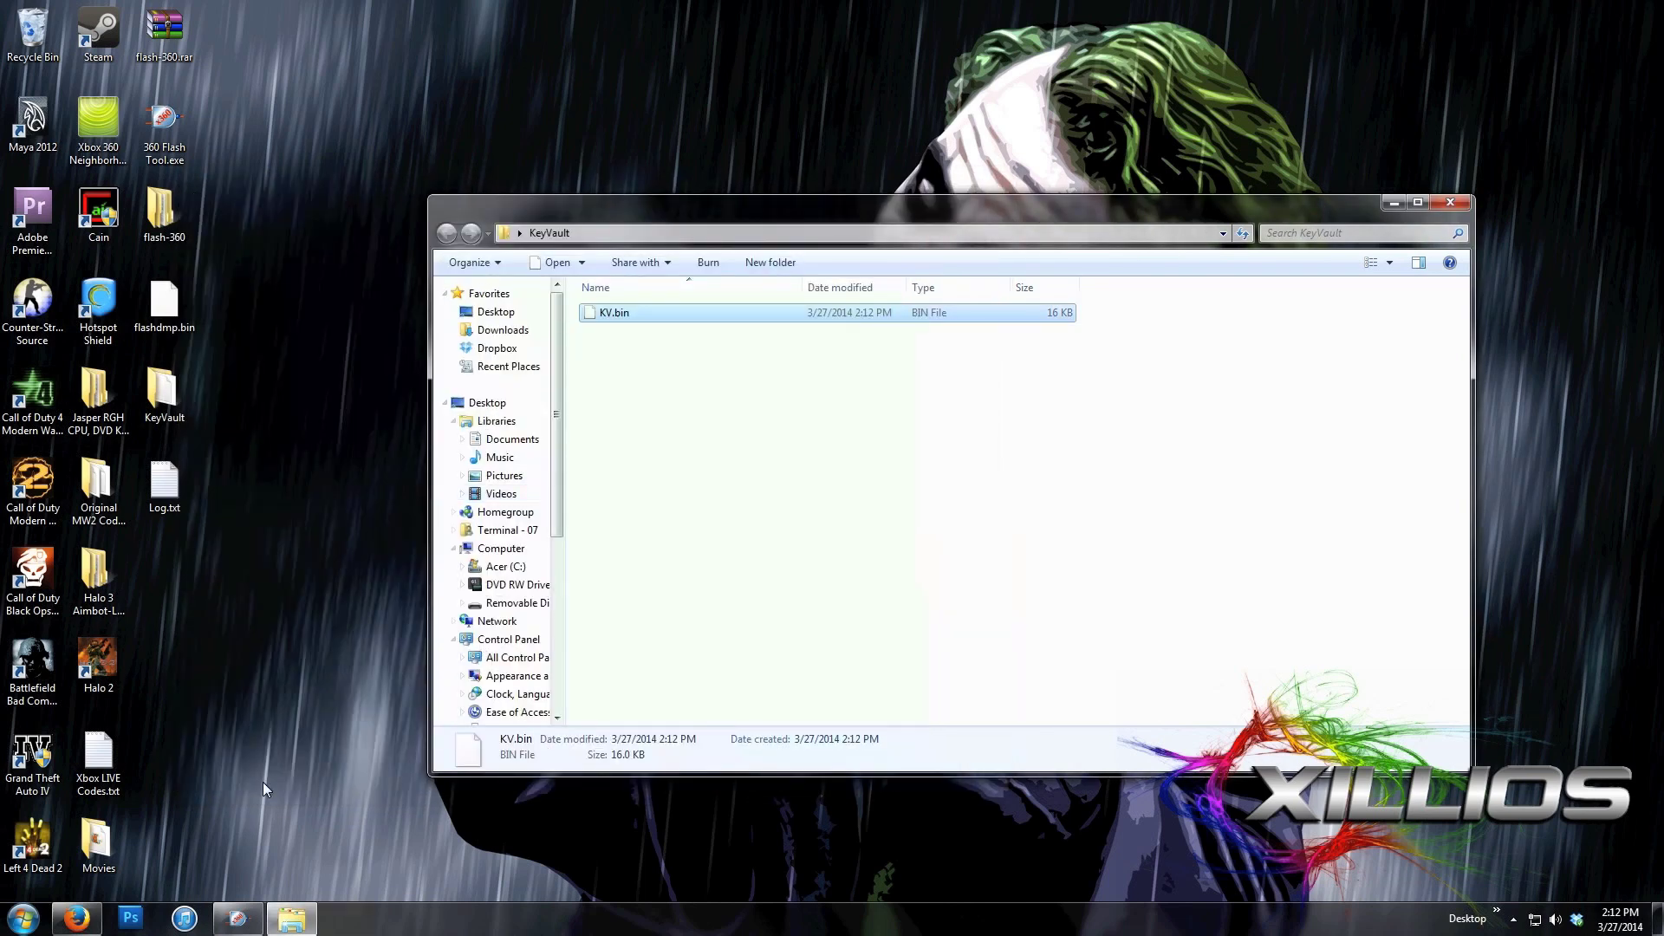
On the Console Check page in Firefox, set Console Type to original Xbox 360
left_click(77, 918)
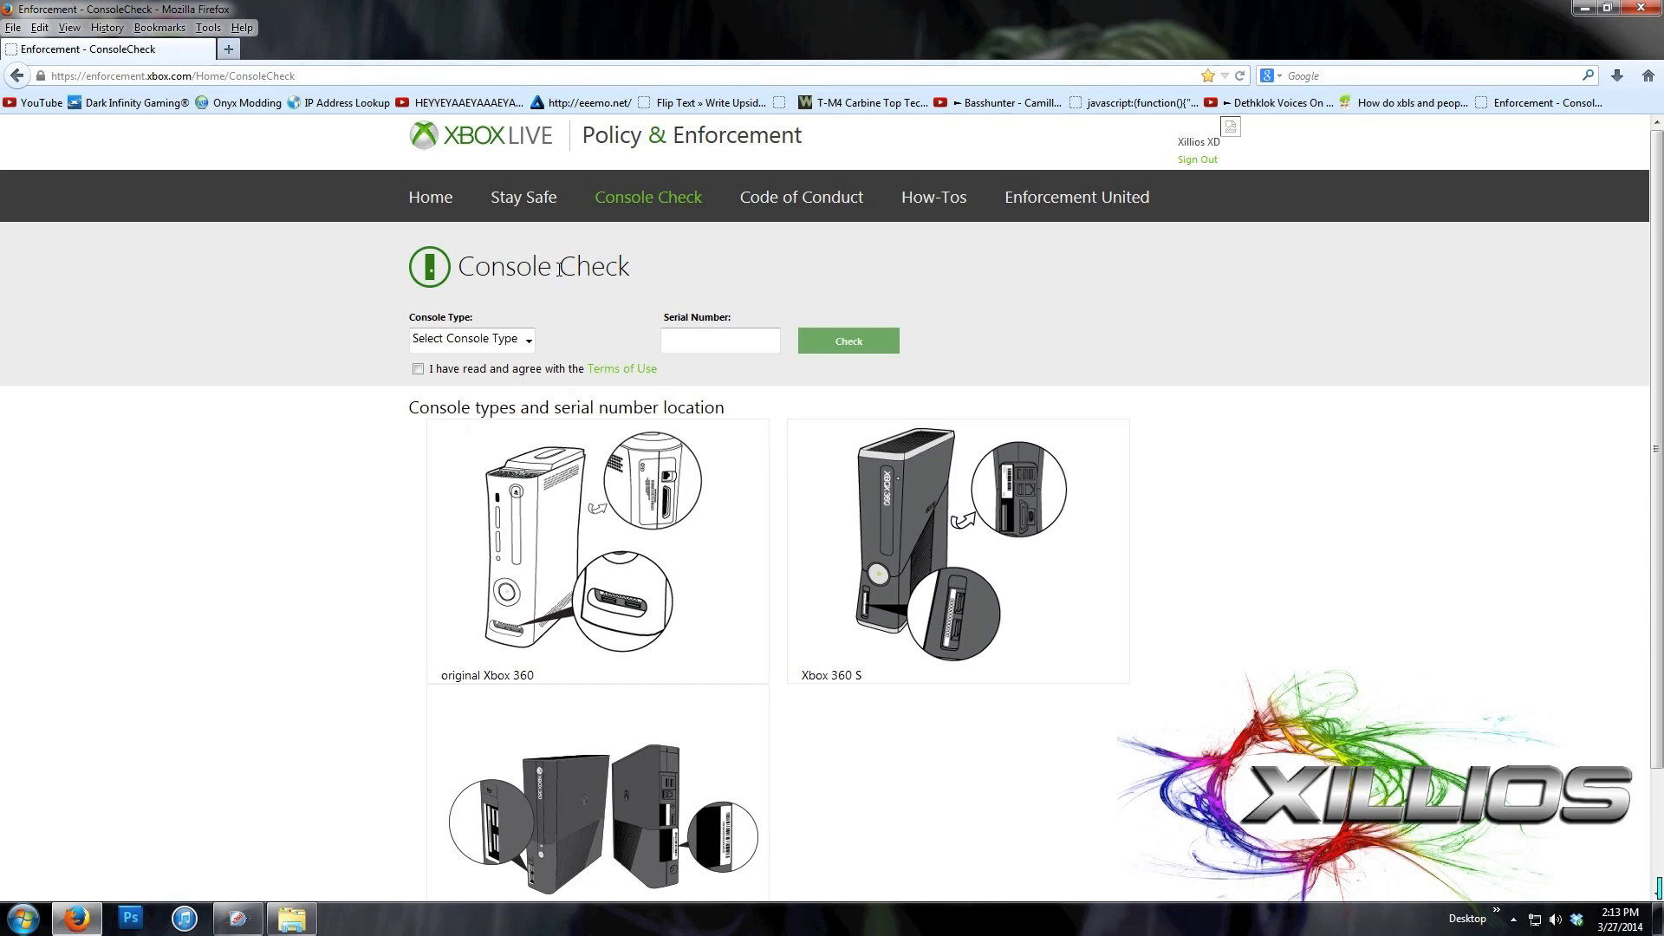
left_click_drag(559, 269, 633, 276)
left_click(638, 273)
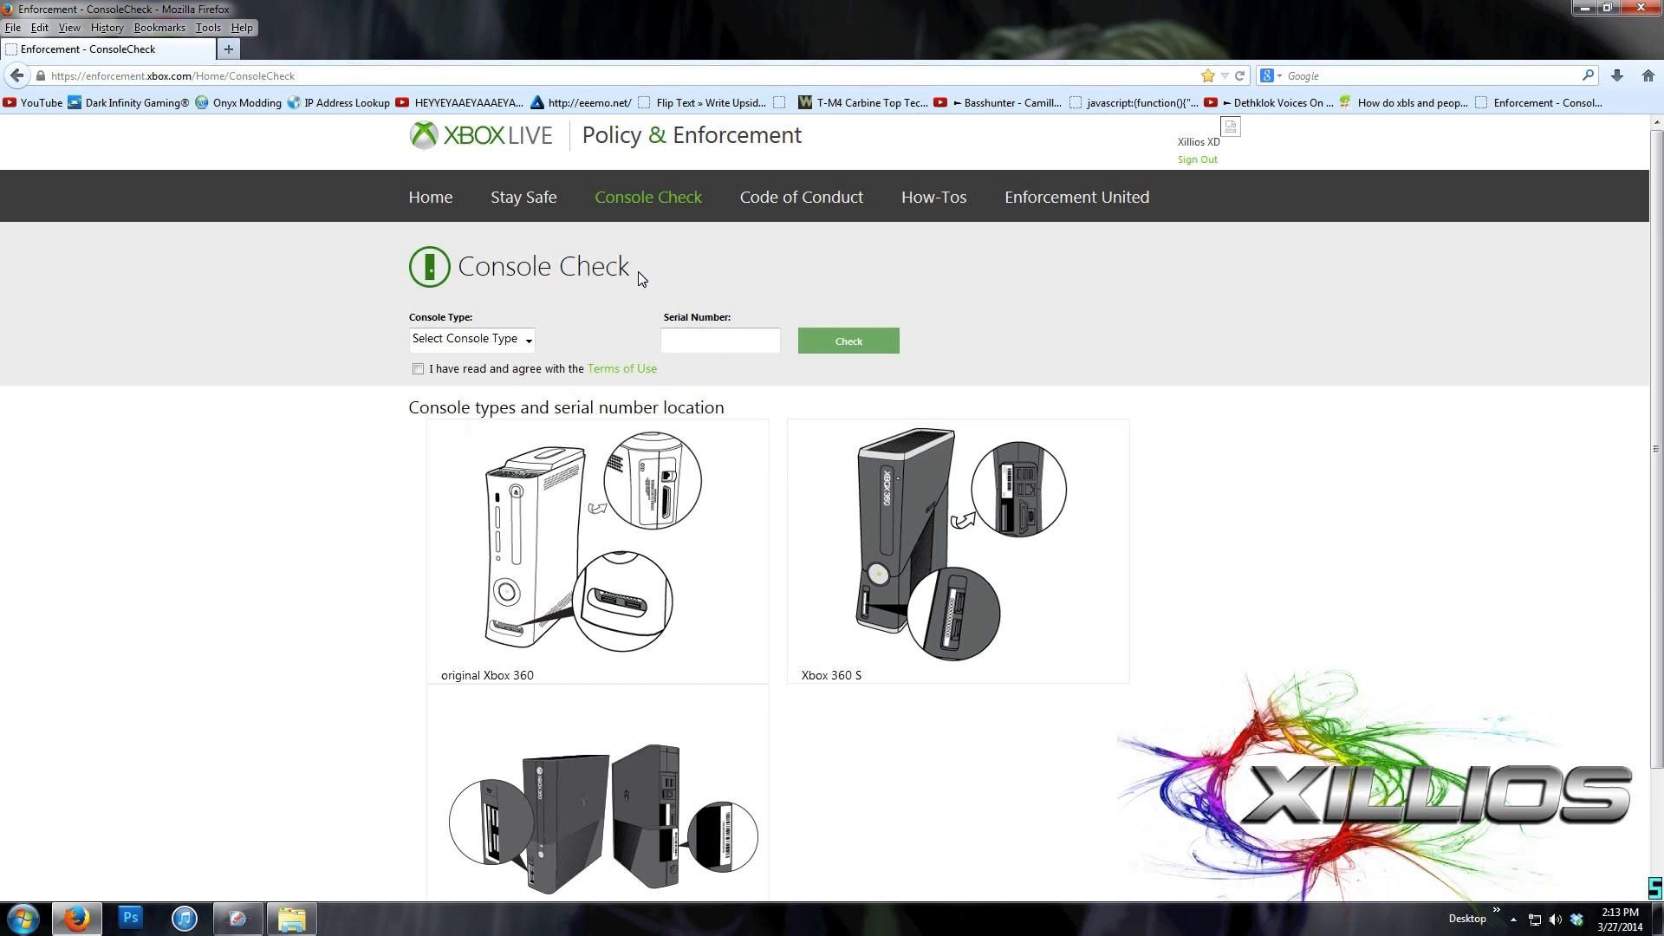
left_click(530, 344)
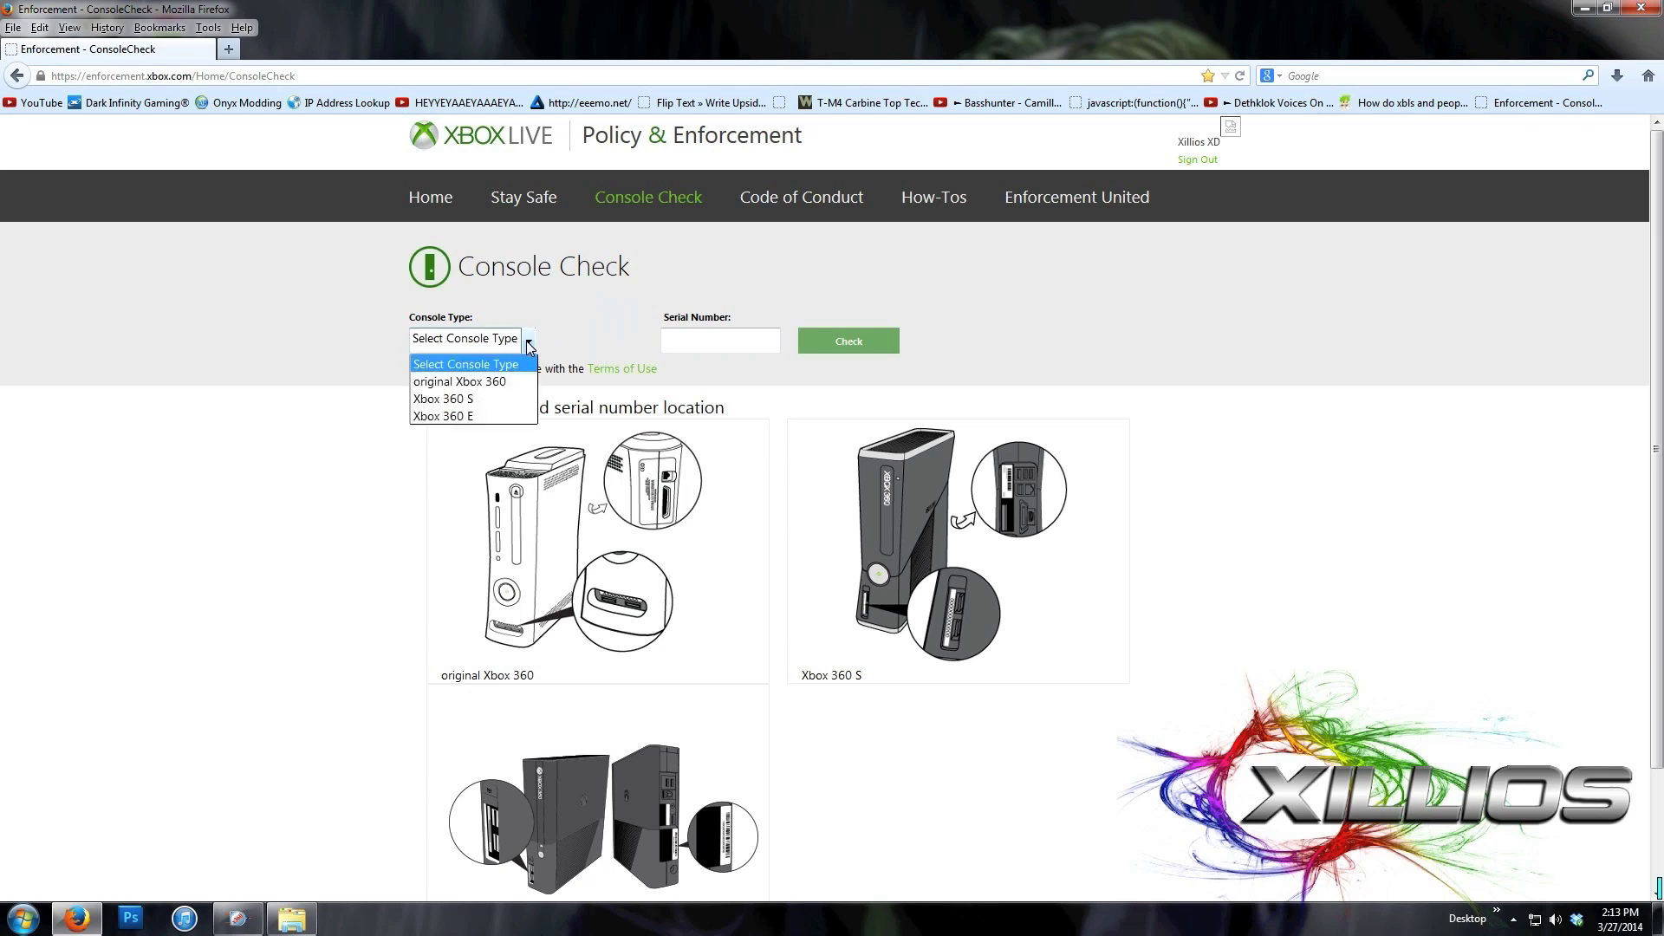
left_click(510, 384)
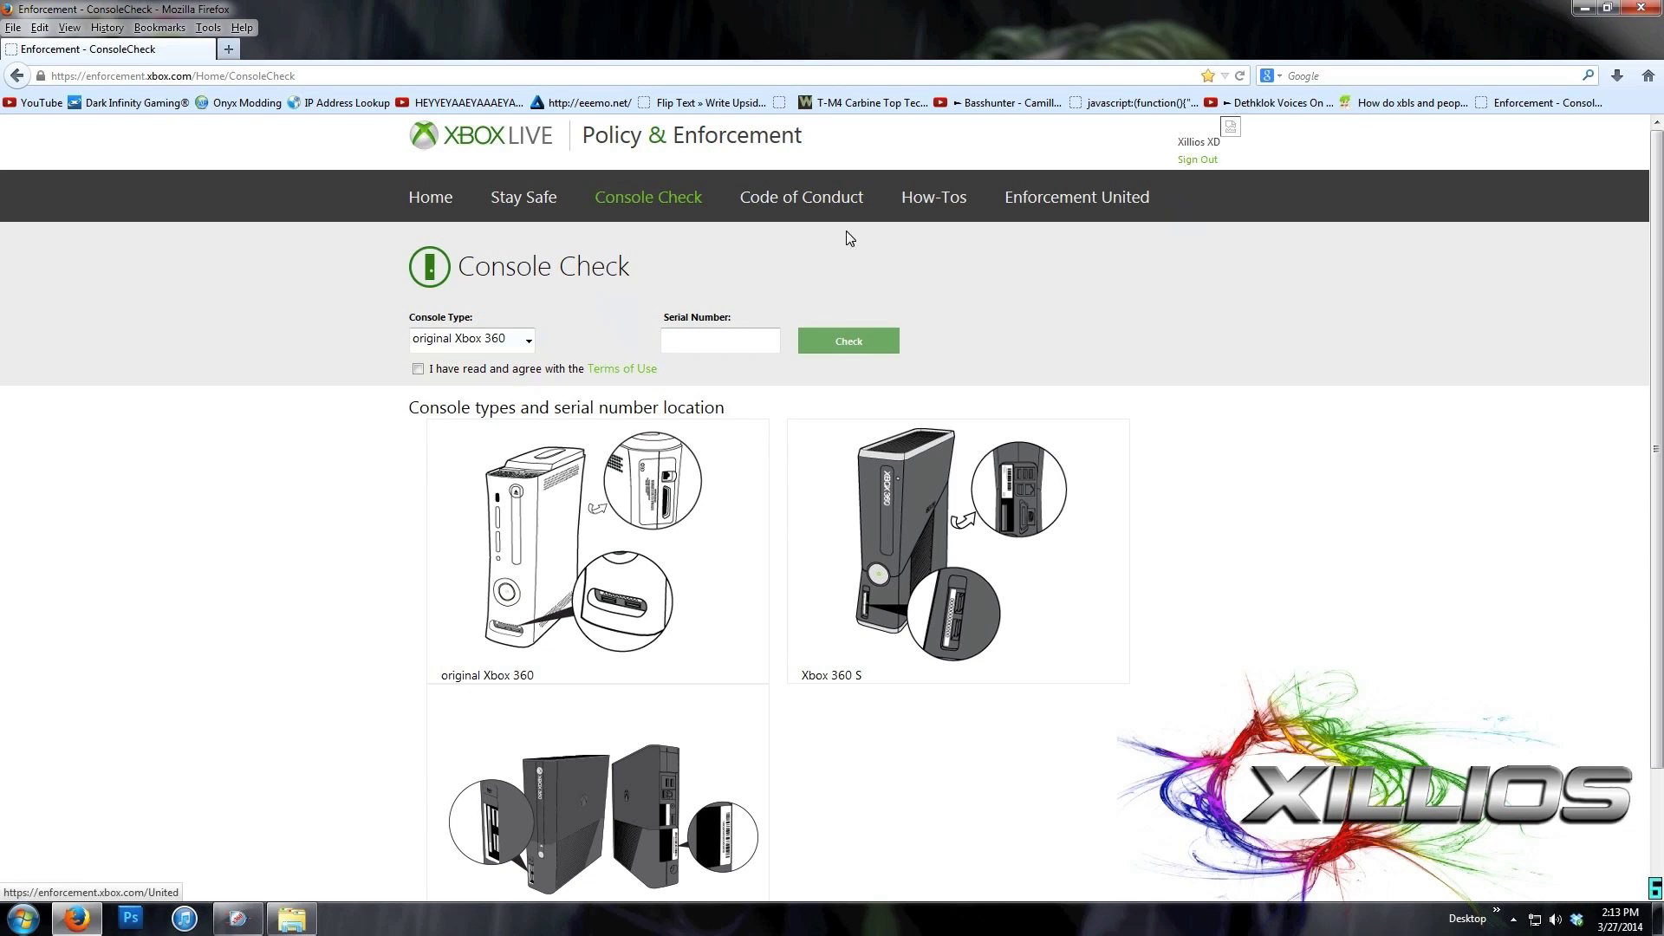
left_click(513, 345)
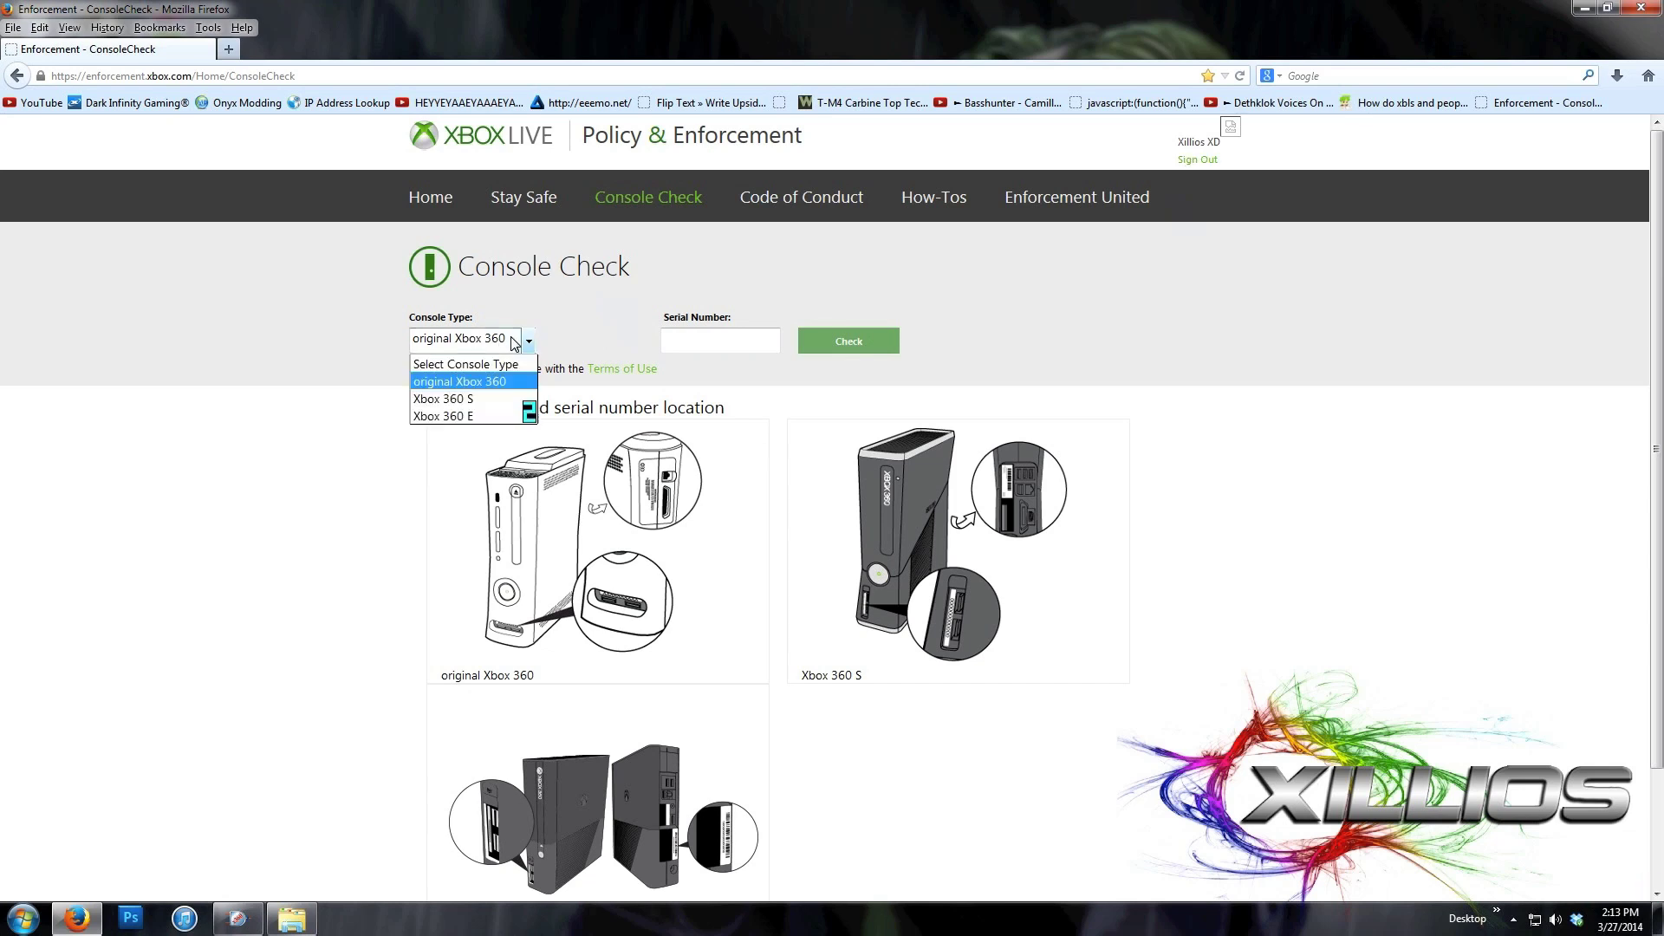
left_click(504, 383)
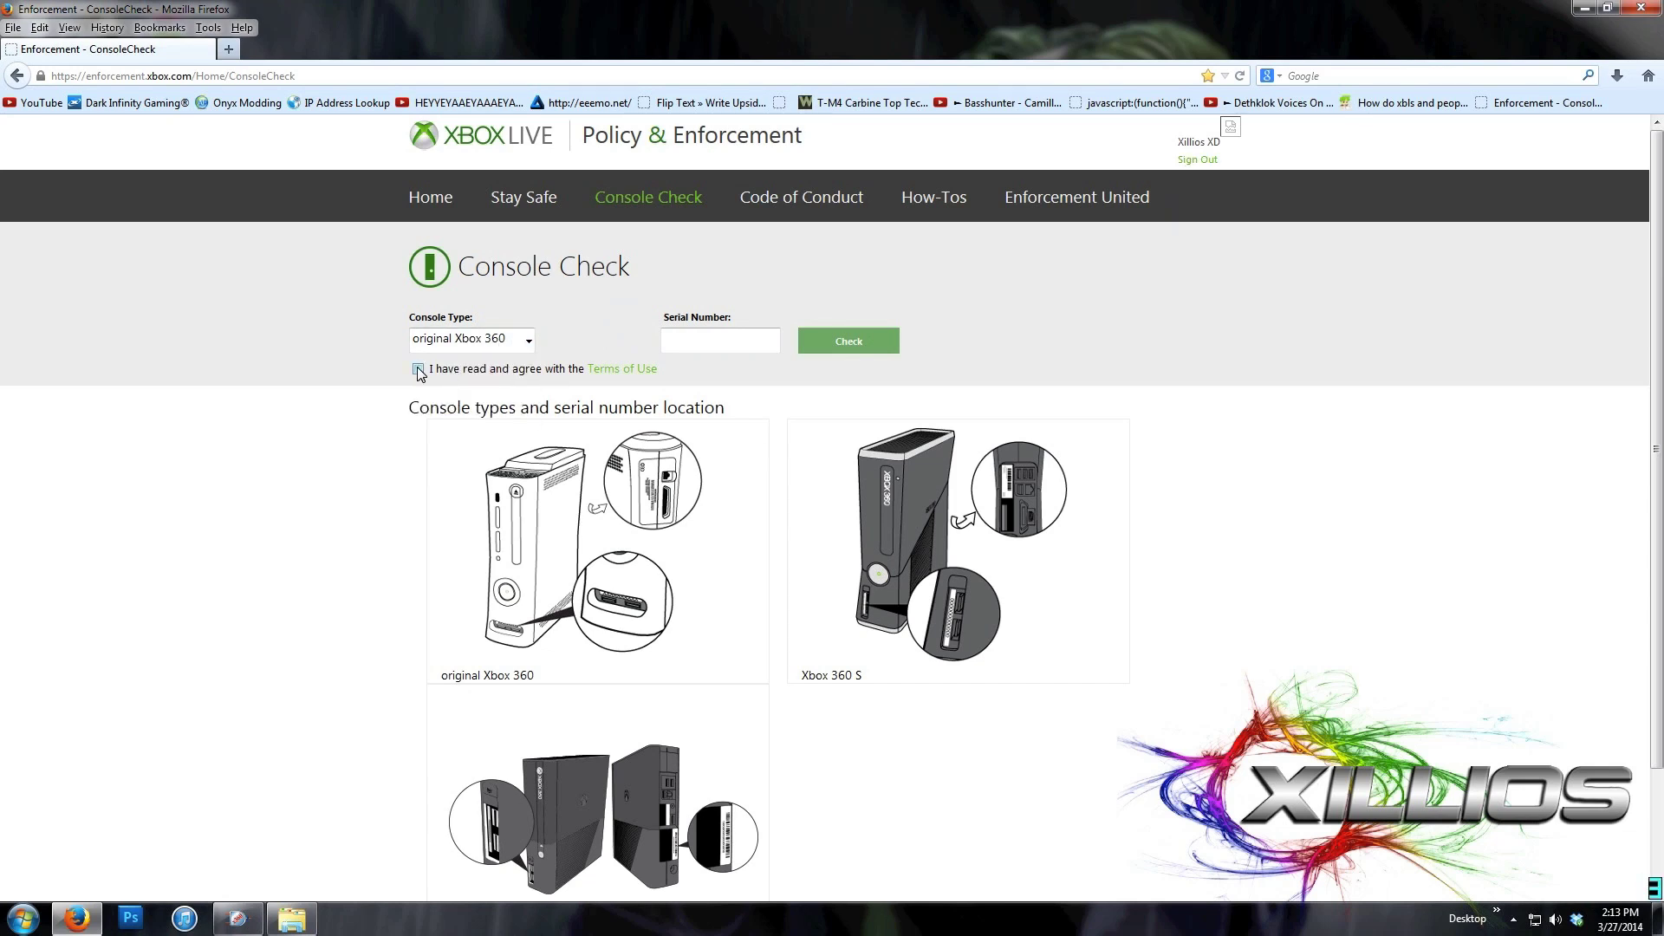
left_click(510, 343)
left_click(498, 384)
Paste the copied serial into Serial Number, accept the Terms of Use, and run the check
left_click(709, 336)
right_click(709, 336)
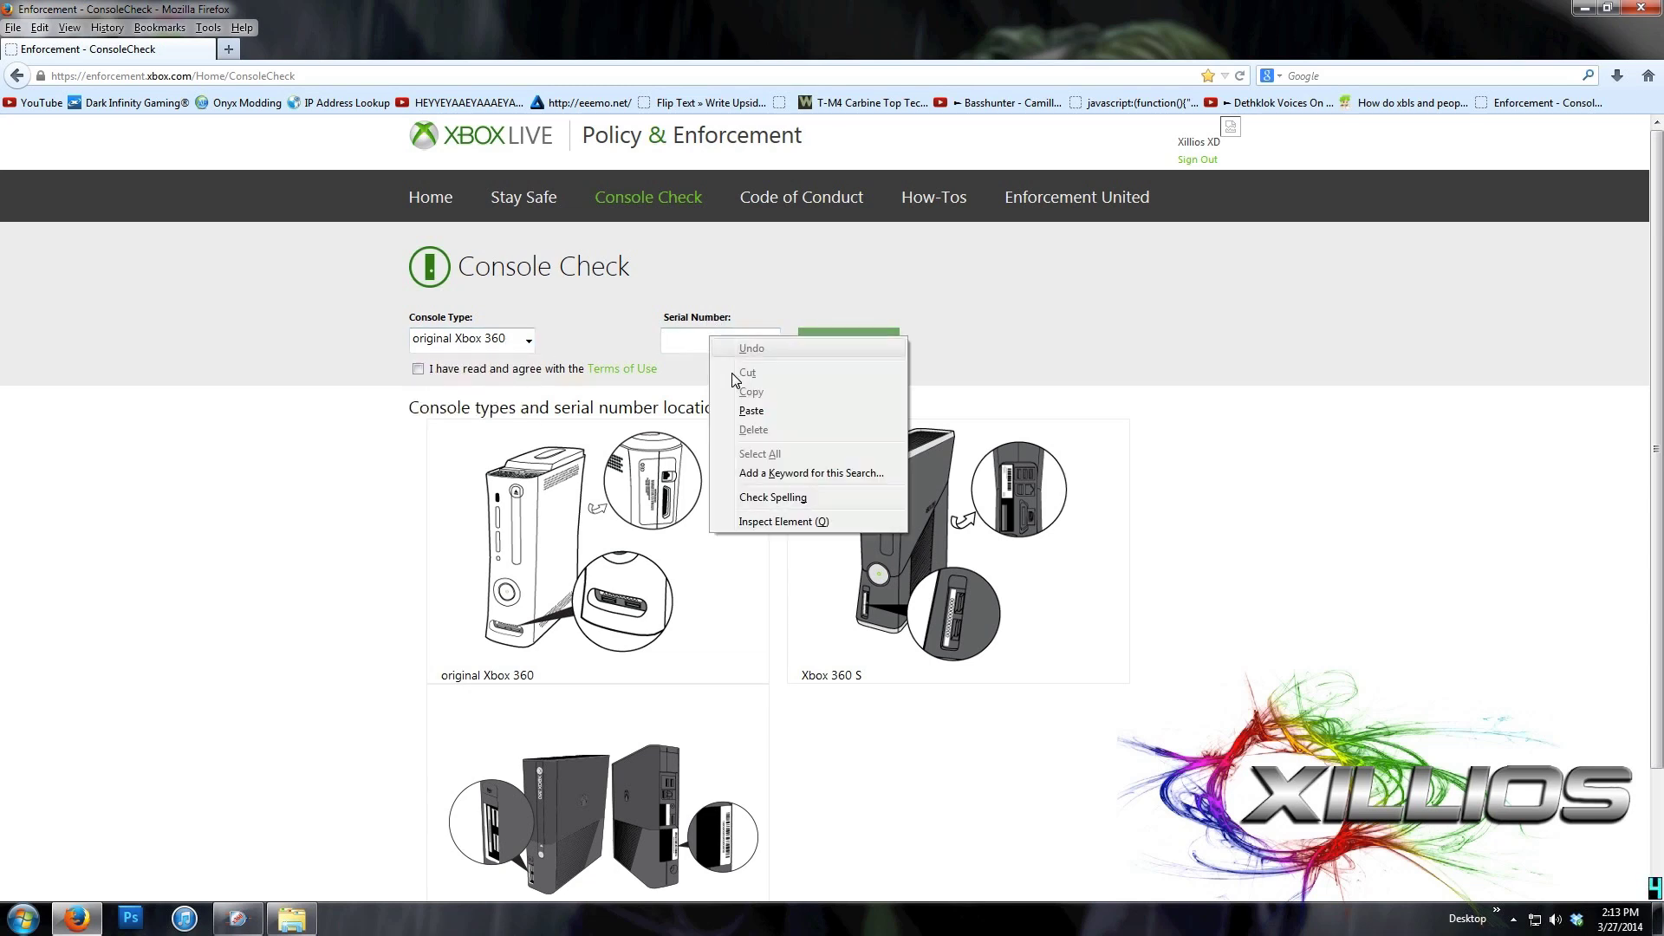
left_click(747, 411)
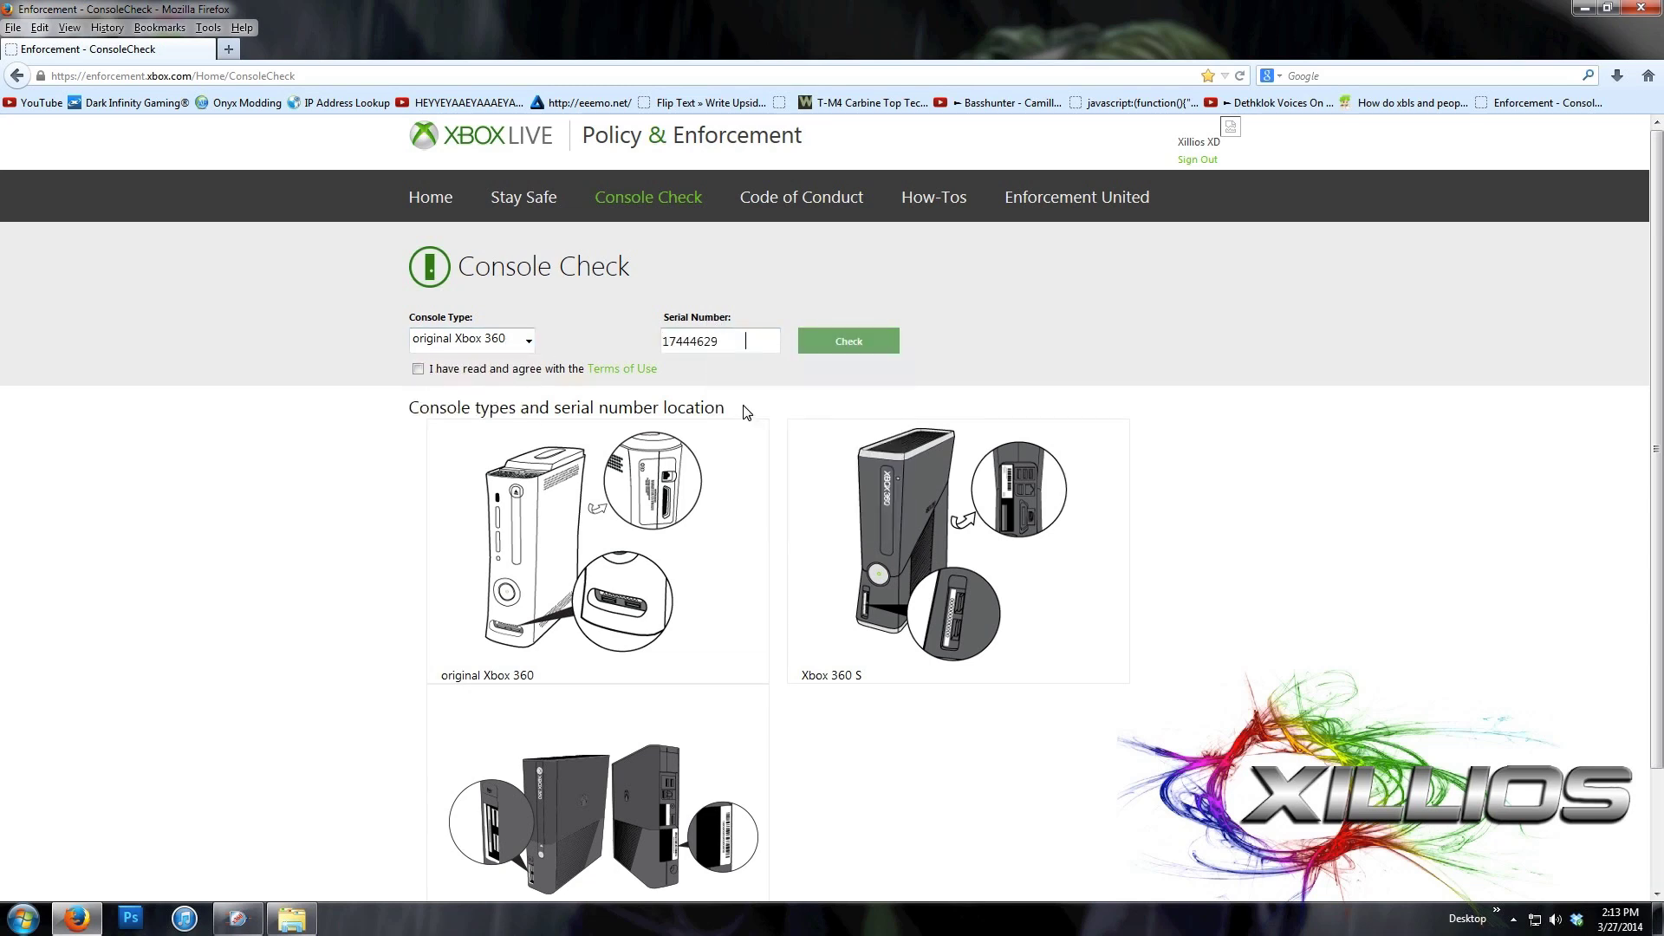
left_click(417, 370)
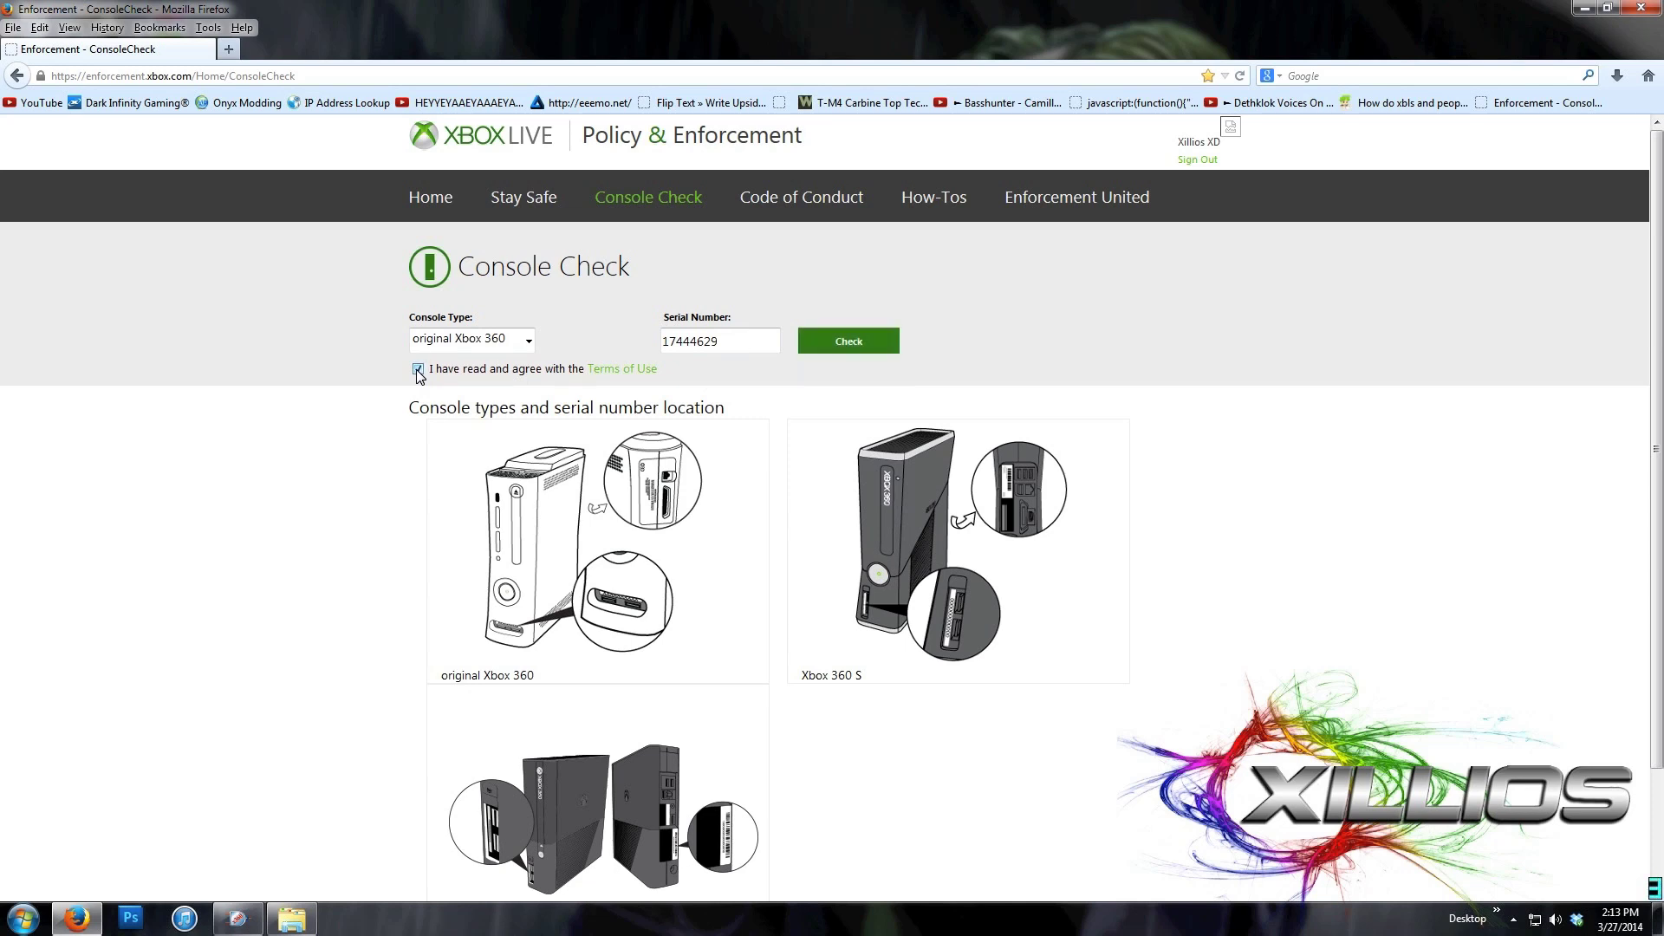
left_click(839, 342)
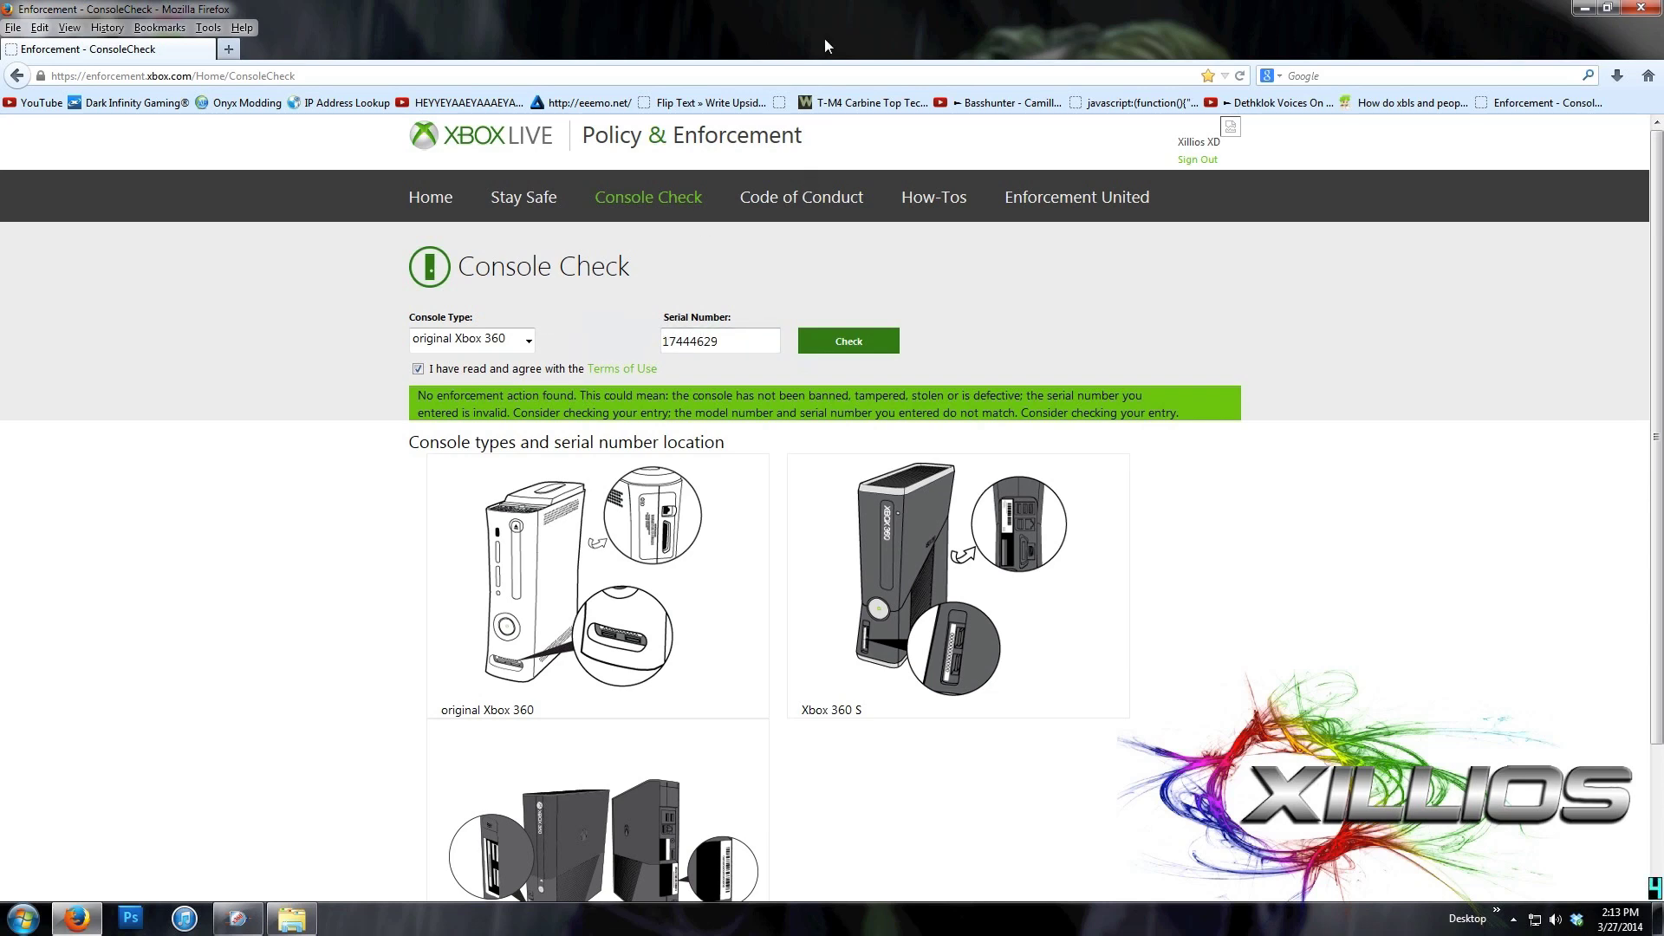
Bring the 360 Flash Dump Tool window back up from the taskbar
left_click(238, 919)
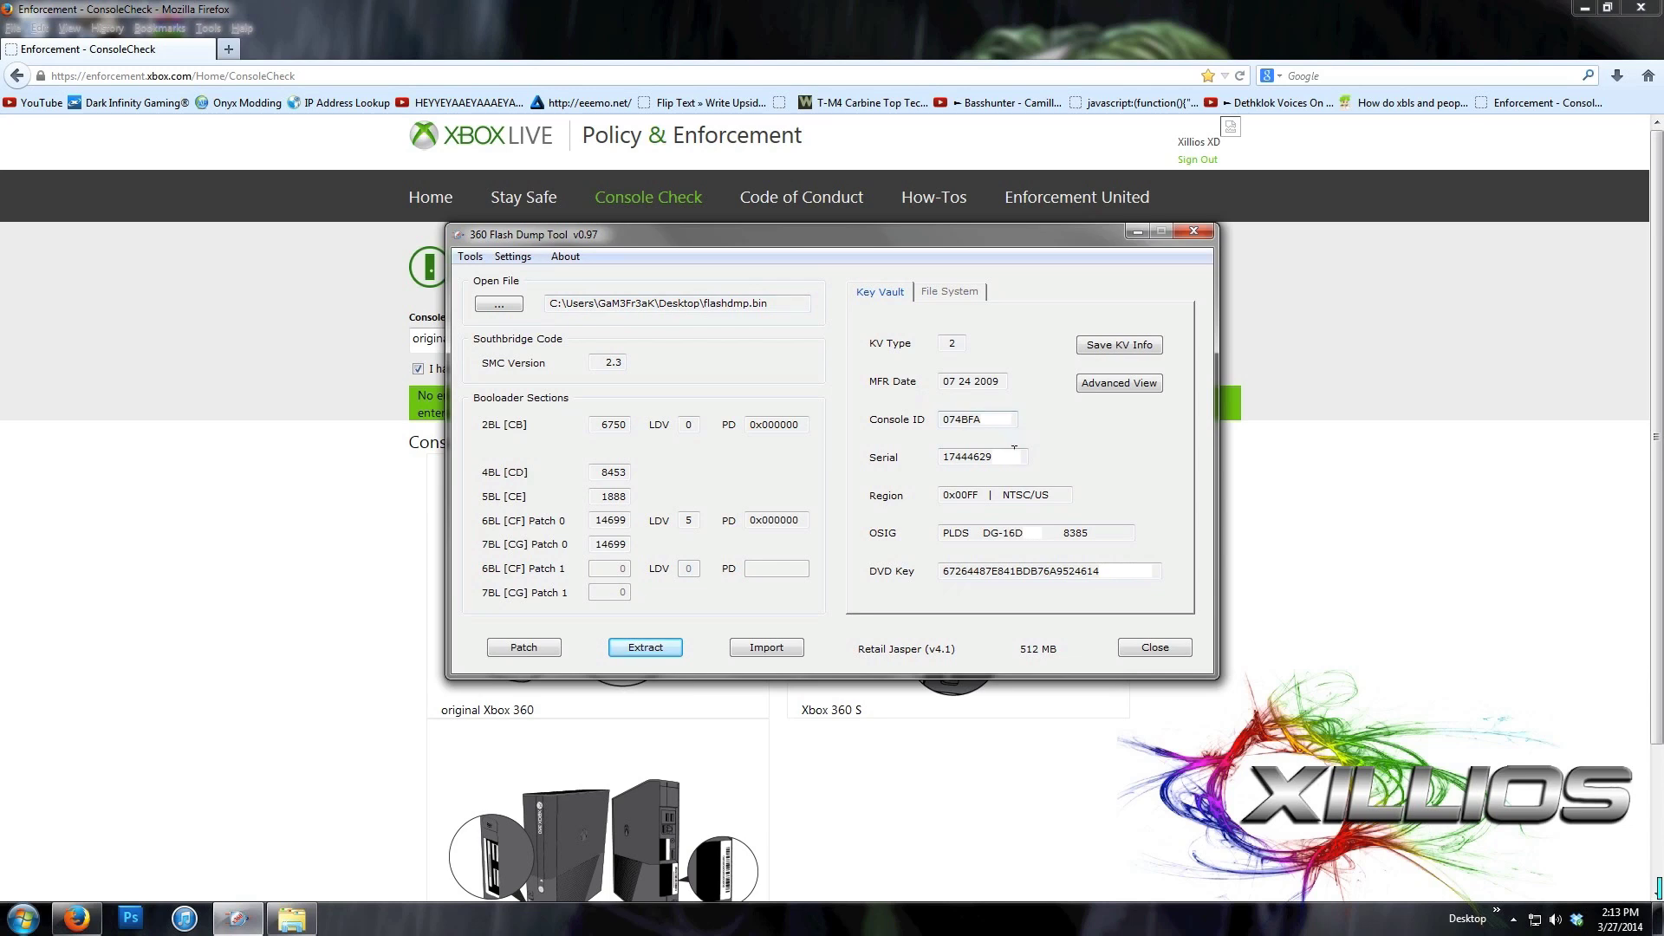
Highlight the key vault's Serial value to compare it, then close the 360 Flash Dump Tool
mouse_move(993, 457)
left_mouse_down()
mouse_move(943, 462)
mouse_move(984, 458)
left_mouse_up()
left_click(943, 461)
left_click(1194, 230)
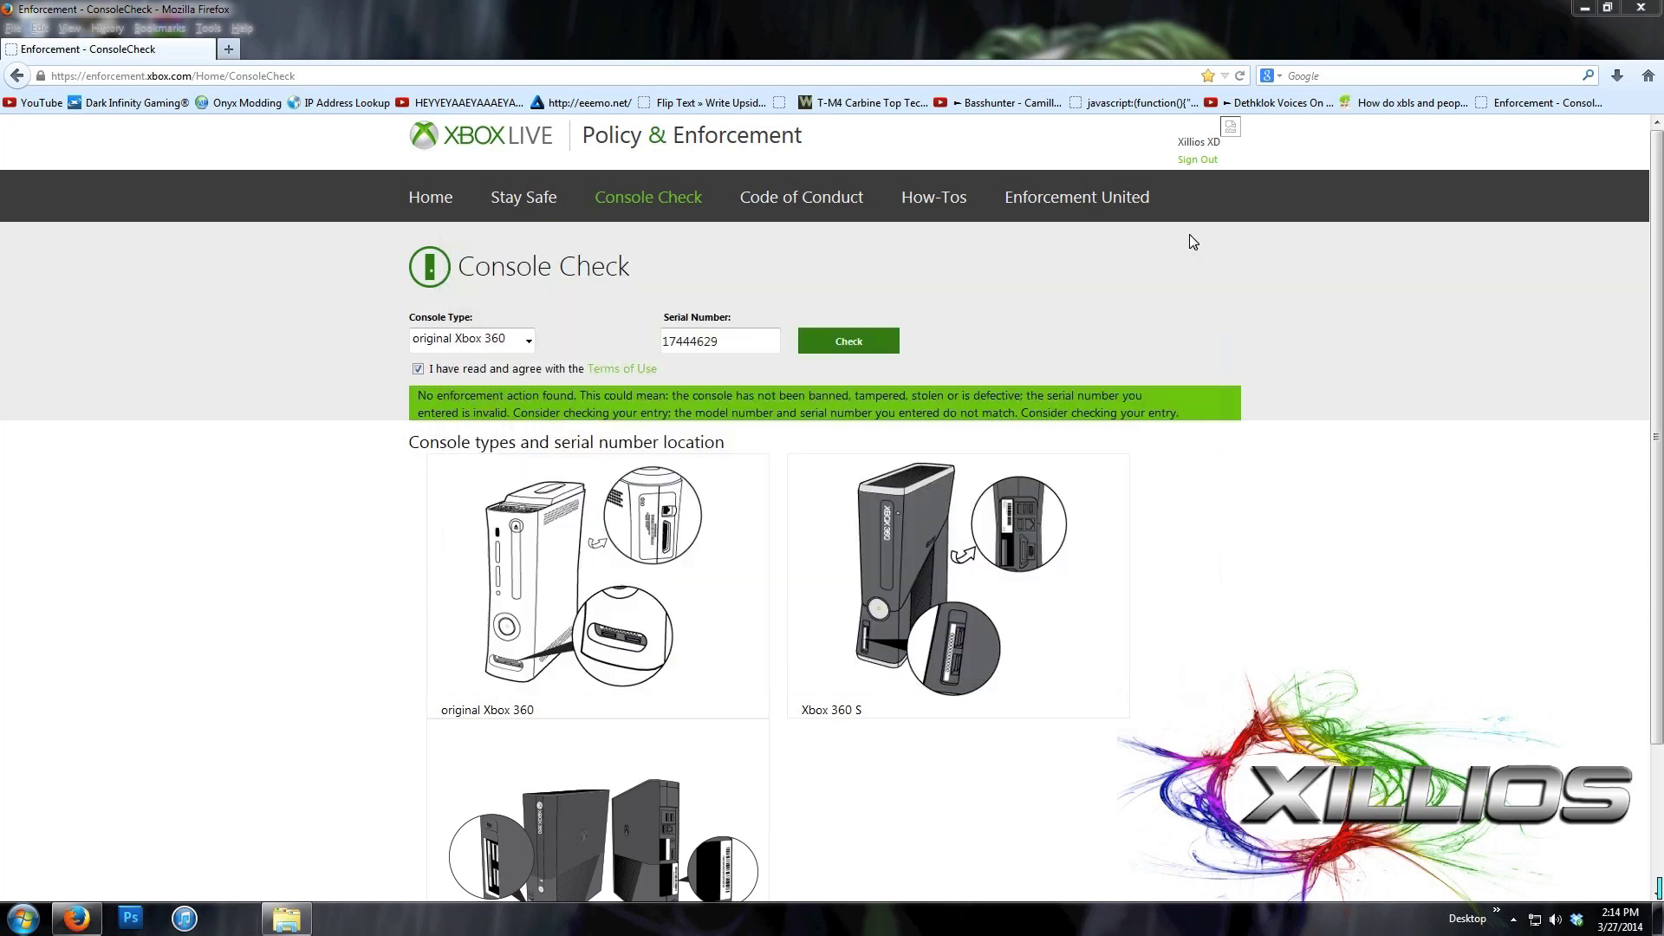
Minimize the Firefox window and close the KeyVault folder window
left_click(1585, 8)
left_click(1454, 203)
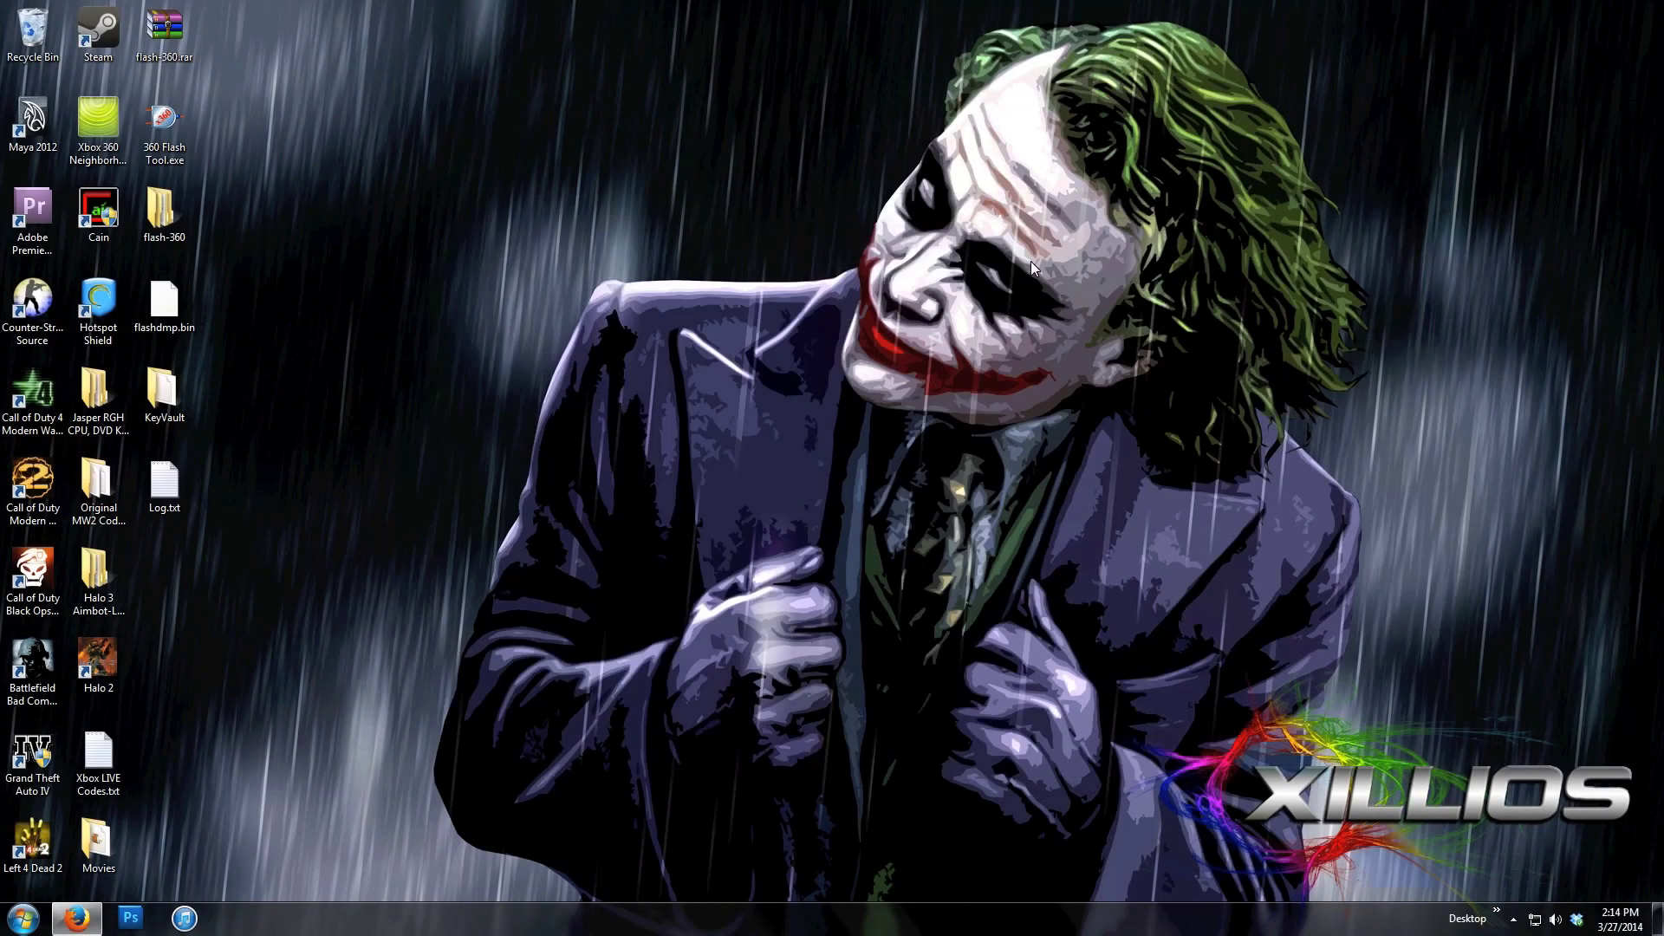